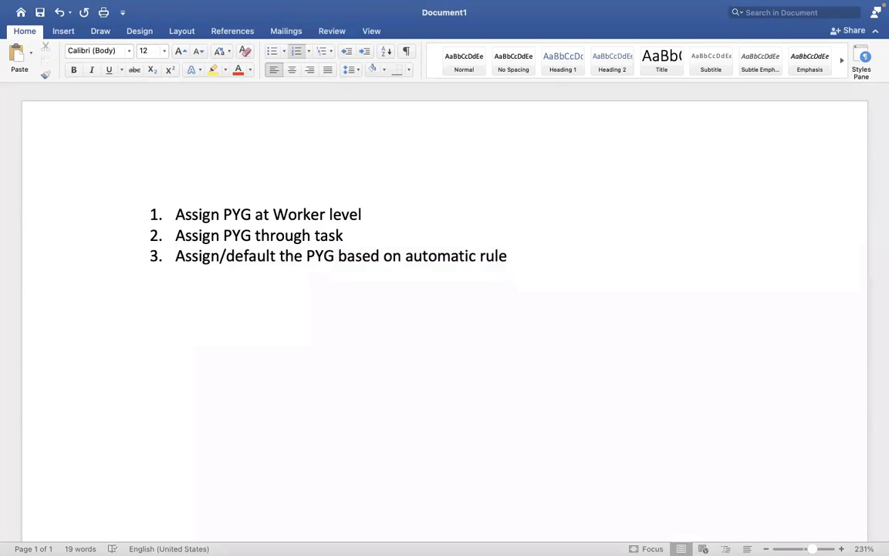
Add a fourth list item reading 'EIB - ASSIGN PAY GROUP THROUGH EIB'.
{"action": "key", "text": "Return"}
{"action": "type", "text": "EIB - A"}
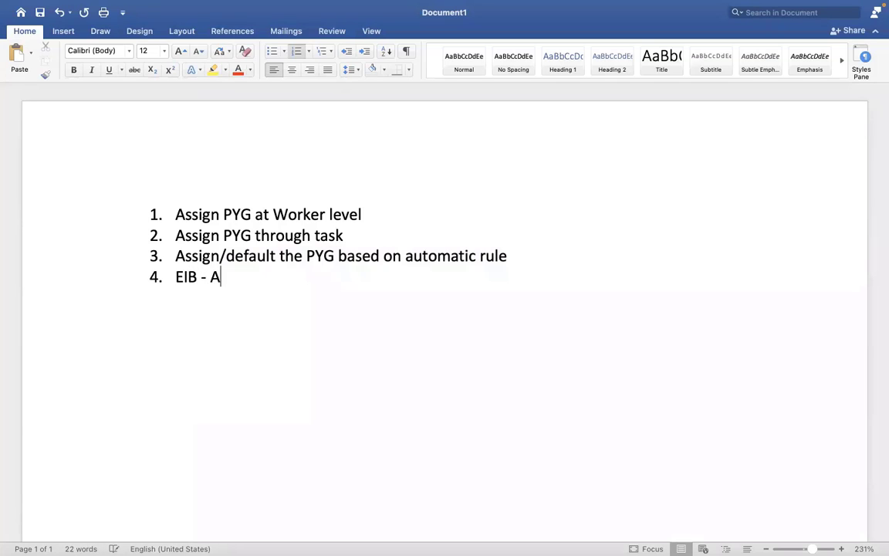
{"action": "type", "text": "SSIGN PAY"}
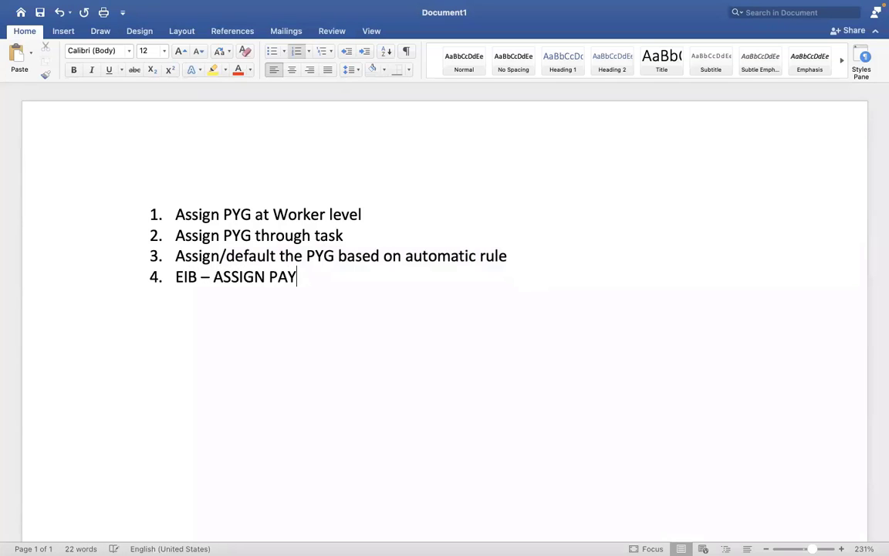
{"action": "type", "text": " GROUP H"}
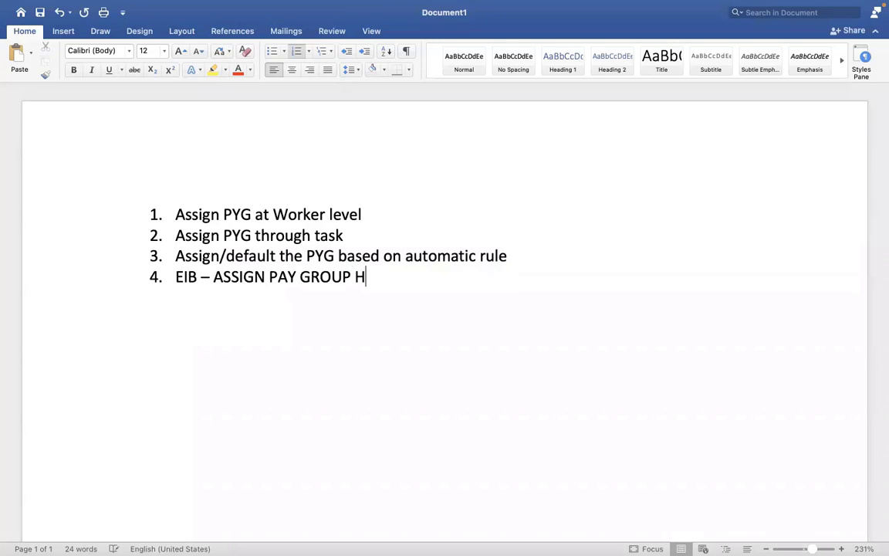
{"action": "key", "text": "BackSpace"}
{"action": "type", "text": "THROUGH EIB"}
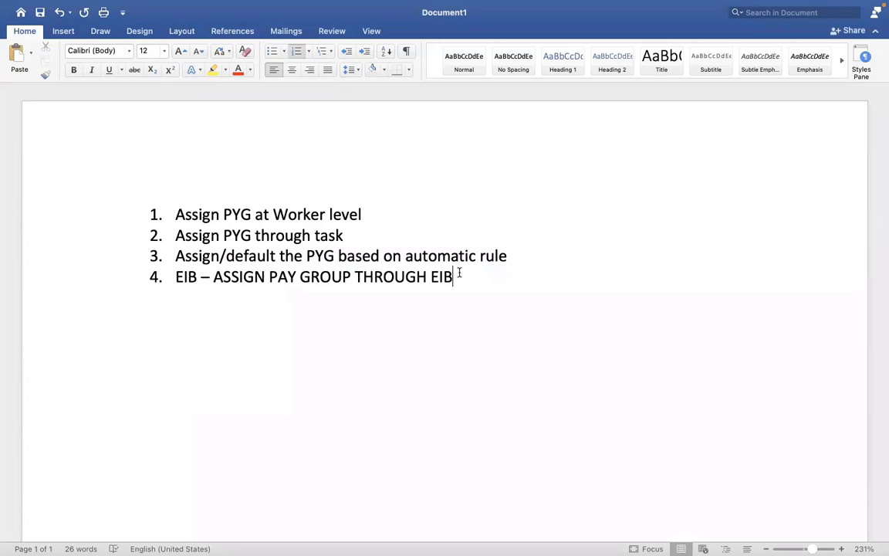
After checking Workday, finish item 4 with '- ASSIGN /CHANGE THE PYG for mass employees?'.
{"action": "triple_click", "coordinate": [175, 276]}
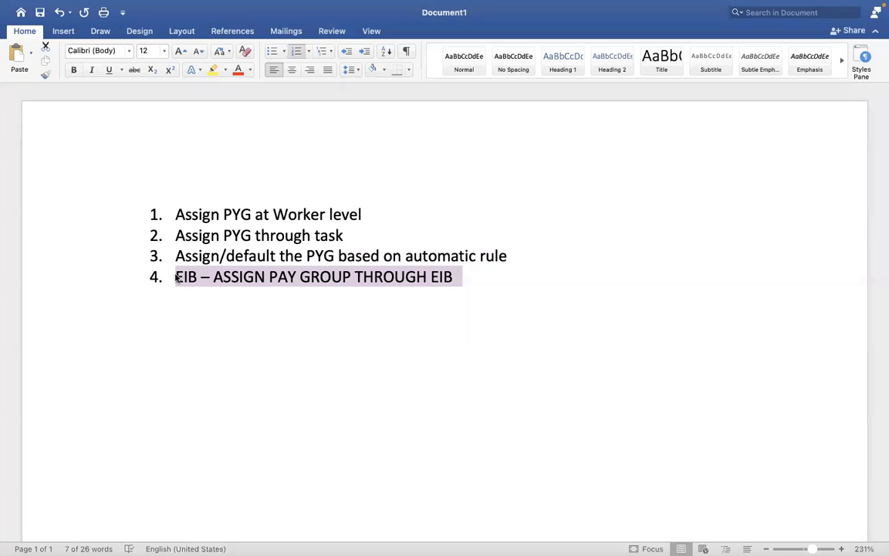
{"action": "key", "text": "ctrl+Right"}
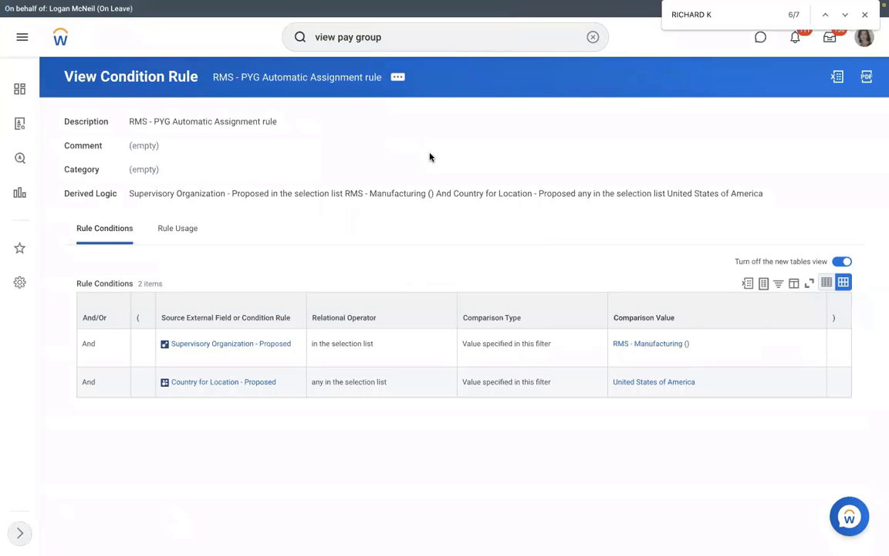
{"action": "key", "text": "ctrl+Left"}
{"action": "triple_click", "coordinate": [470, 285]}
{"action": "left_click", "coordinate": [470, 285]}
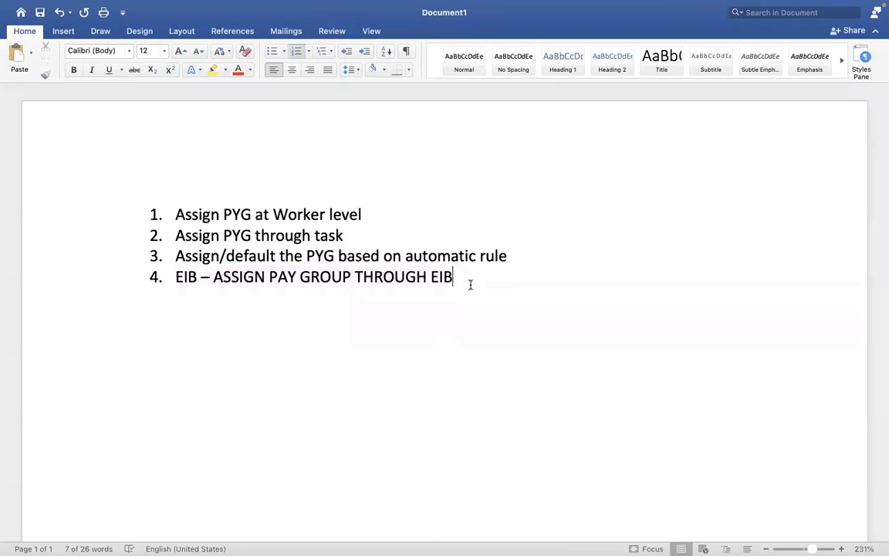
{"action": "type", "text": "- "}
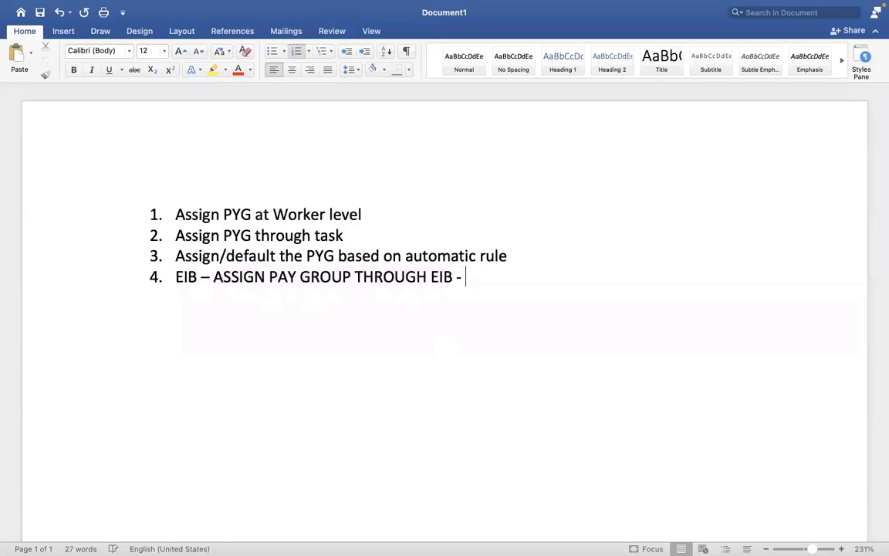
{"action": "type", "text": "ASS"}
{"action": "type", "text": "IGN /C"}
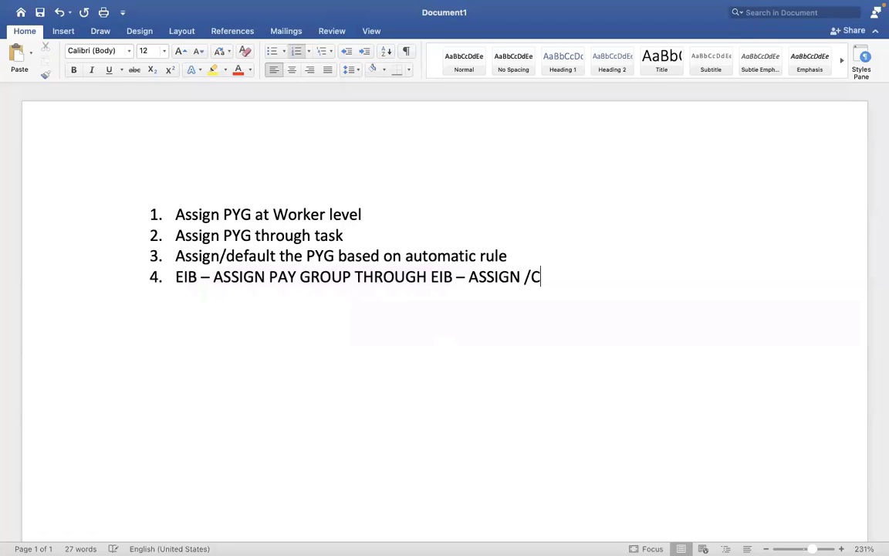
{"action": "type", "text": "HANGE THE p"}
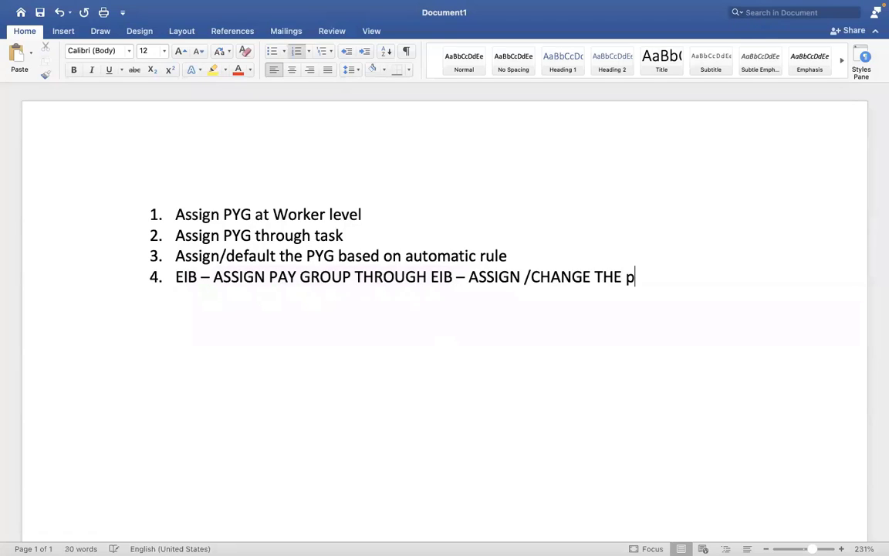
{"action": "key", "text": "BackSpace"}
{"action": "type", "text": "PYG for mass "}
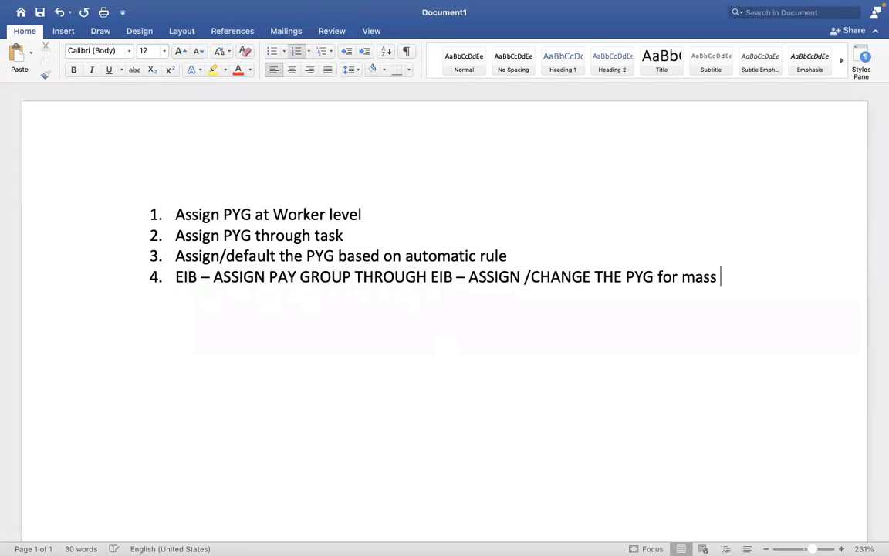
{"action": "type", "text": "employees?"}
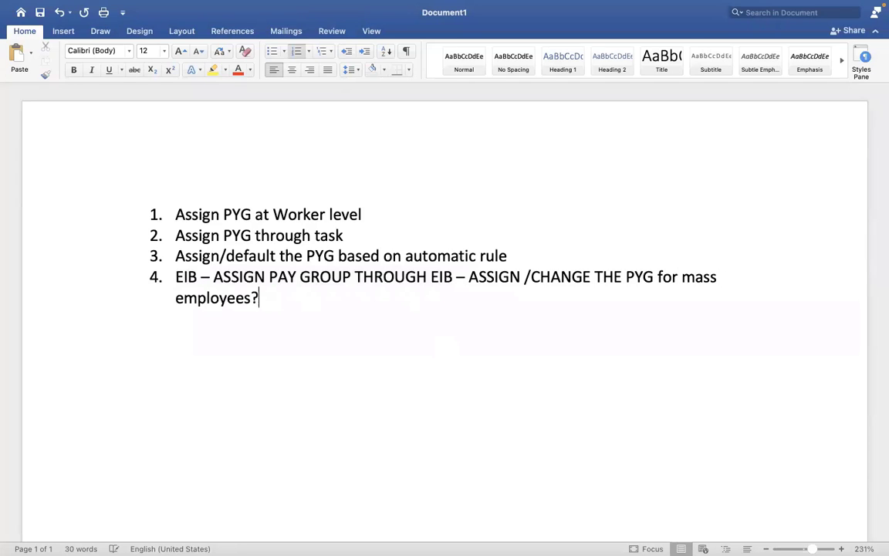
{"action": "key", "text": "ctrl+Right"}
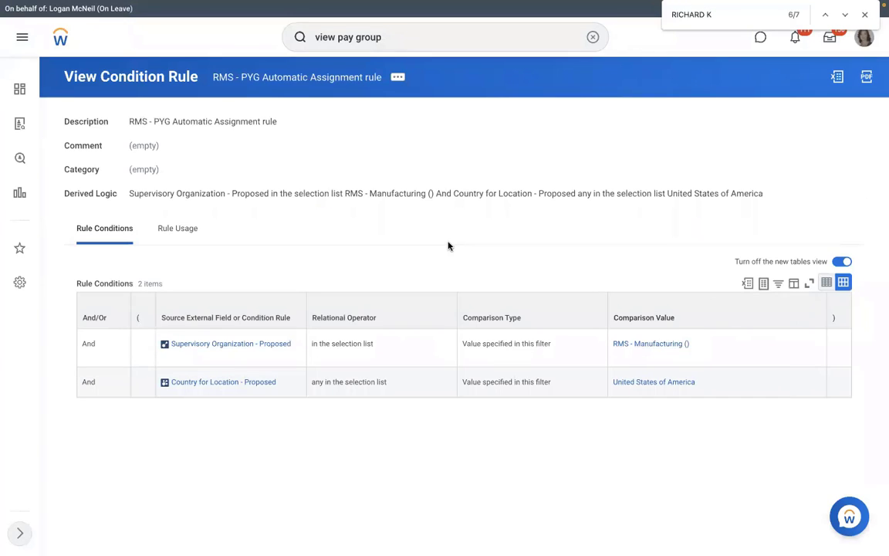
{"action": "key", "text": "ctrl+Left"}
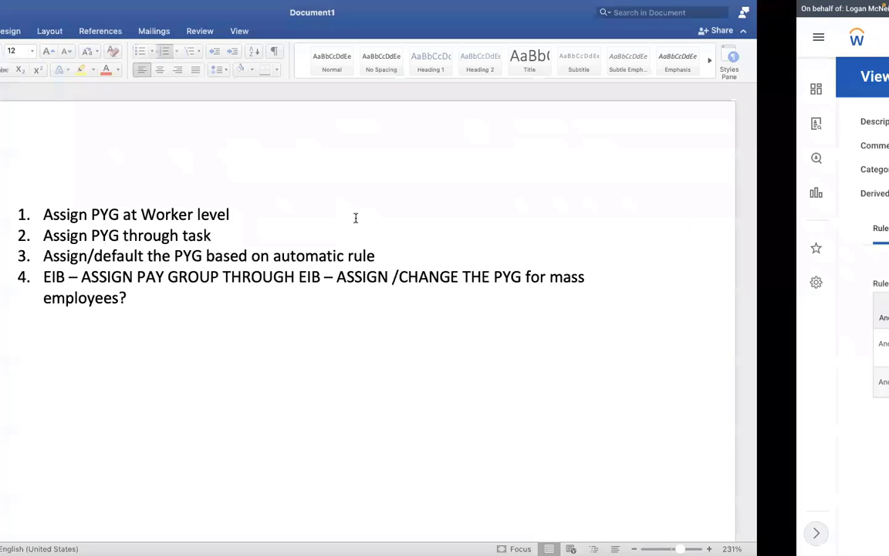
{"action": "left_click_drag", "start_coordinate": [348, 237], "coordinate": [183, 226]}
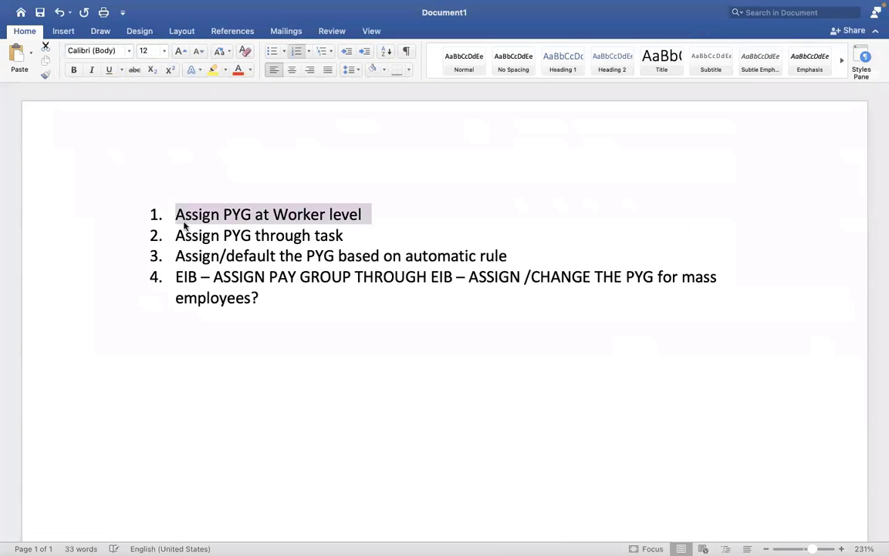
{"action": "key", "text": "ctrl+Right"}
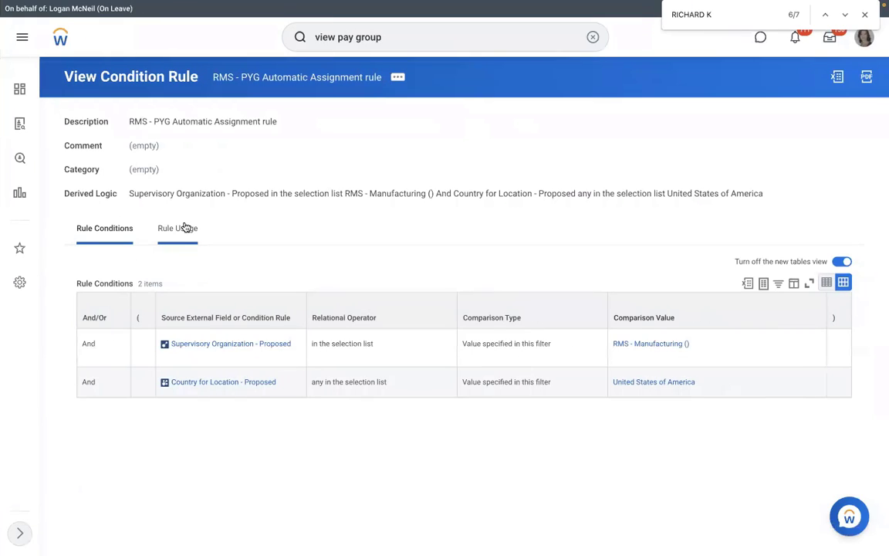
{"action": "key", "text": "ctrl+Left"}
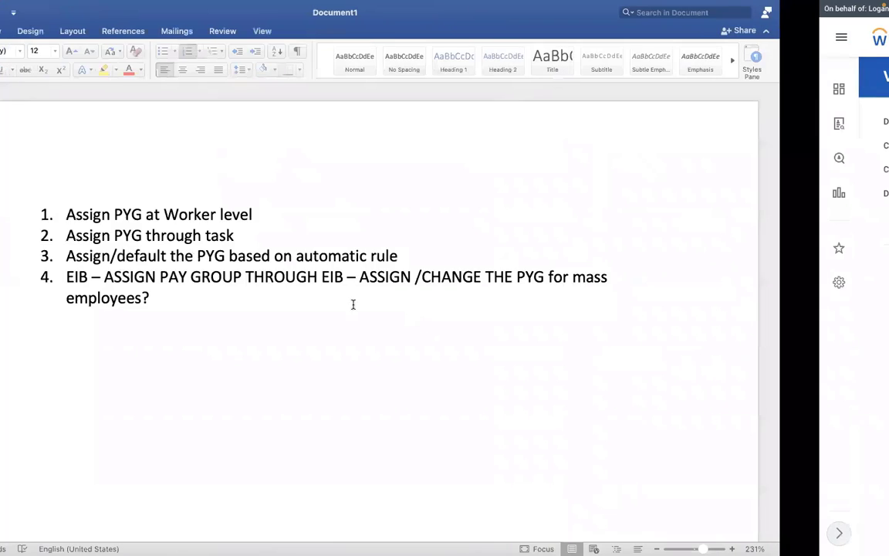
{"action": "left_click_drag", "start_coordinate": [266, 276], "coordinate": [175, 278]}
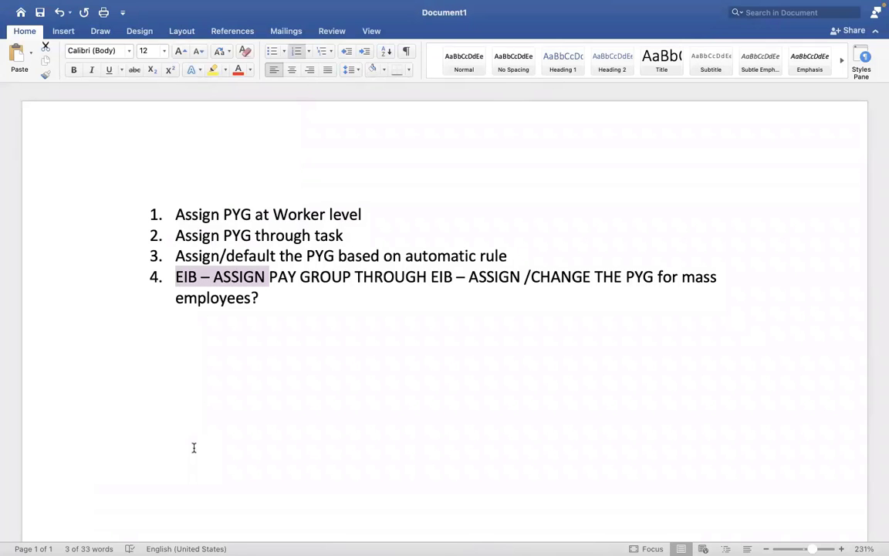
{"action": "key", "text": "ctrl+Right"}
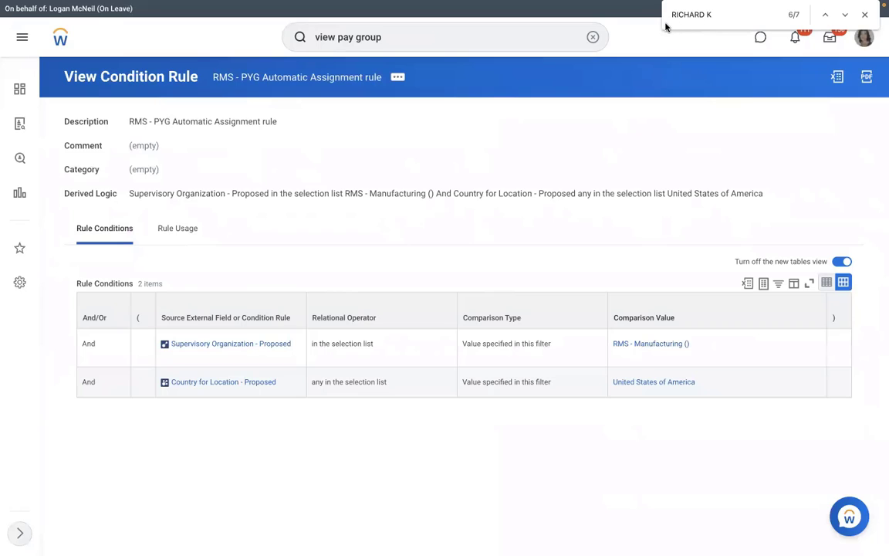
{"action": "left_click", "coordinate": [593, 37]}
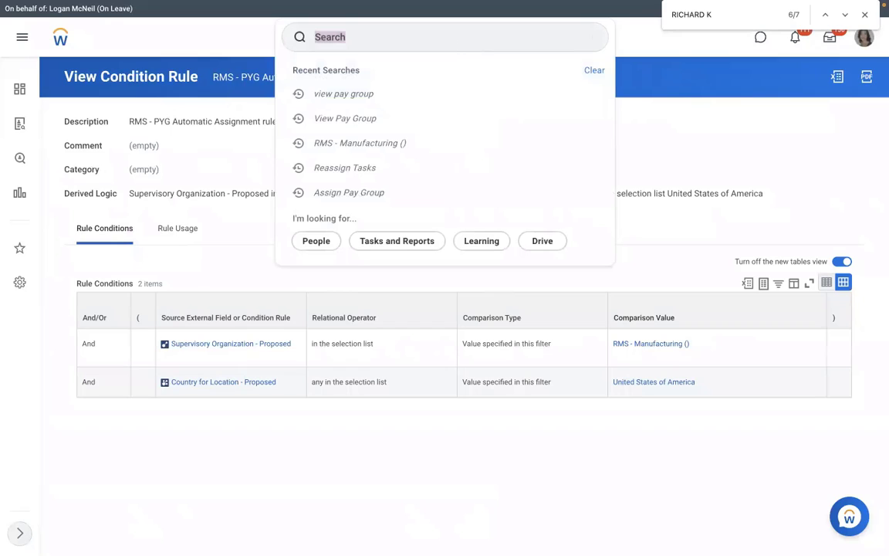
{"action": "left_click", "coordinate": [453, 47]}
{"action": "type", "text": "create eib"}
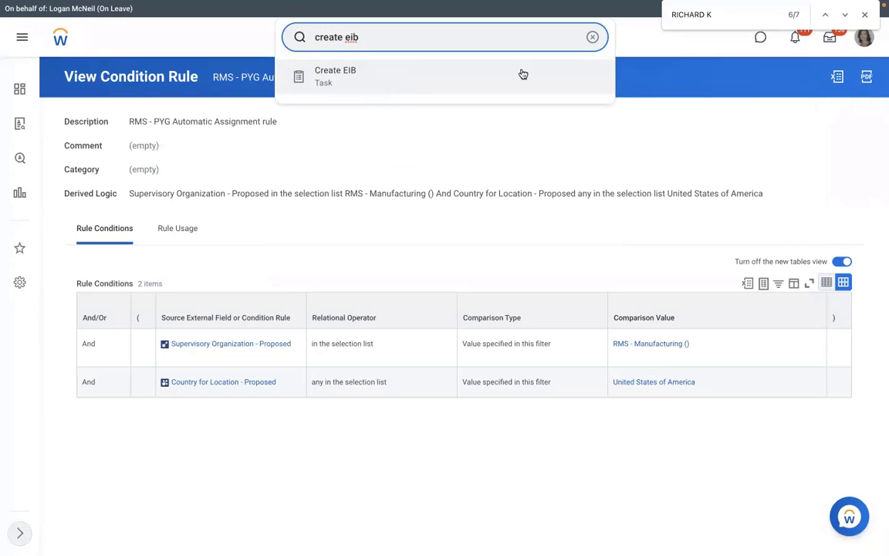
{"action": "key", "text": "ctrl+a"}
{"action": "key", "text": "BackSpace"}
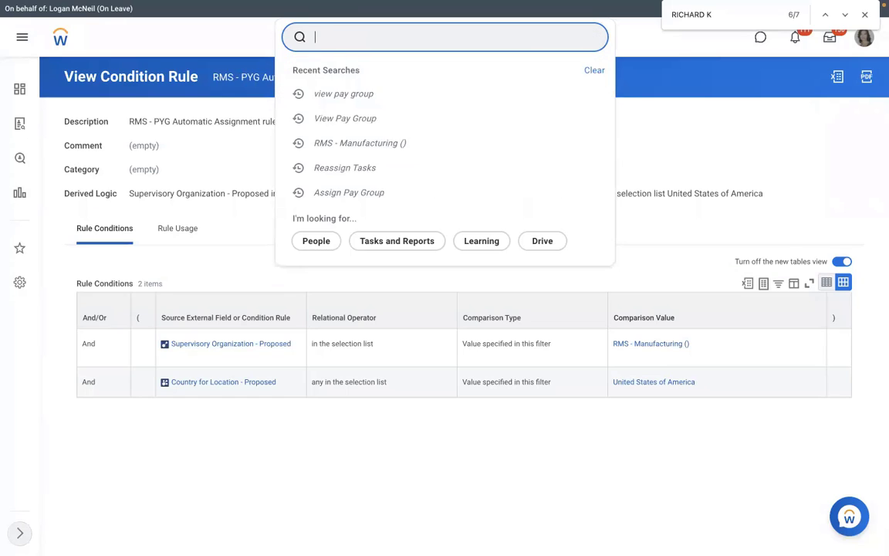
{"action": "type", "text": "view int sys"}
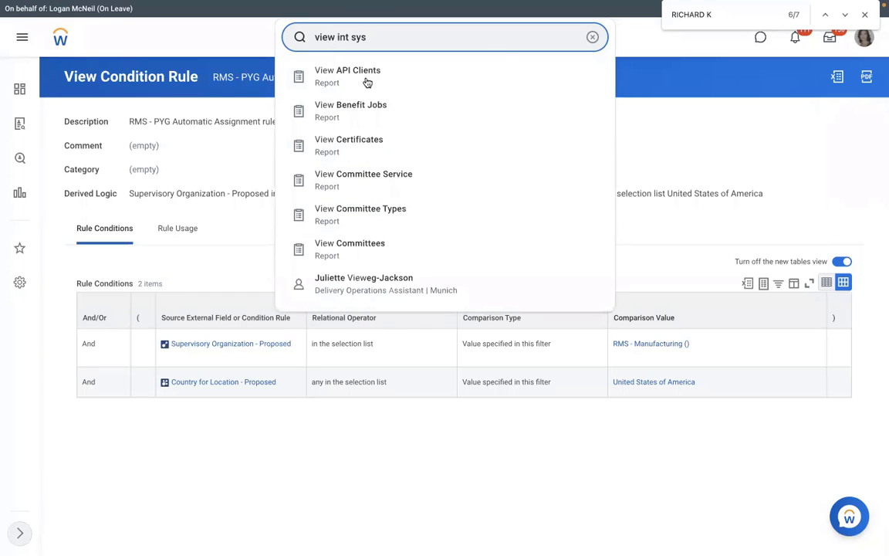
{"action": "left_click", "coordinate": [405, 77]}
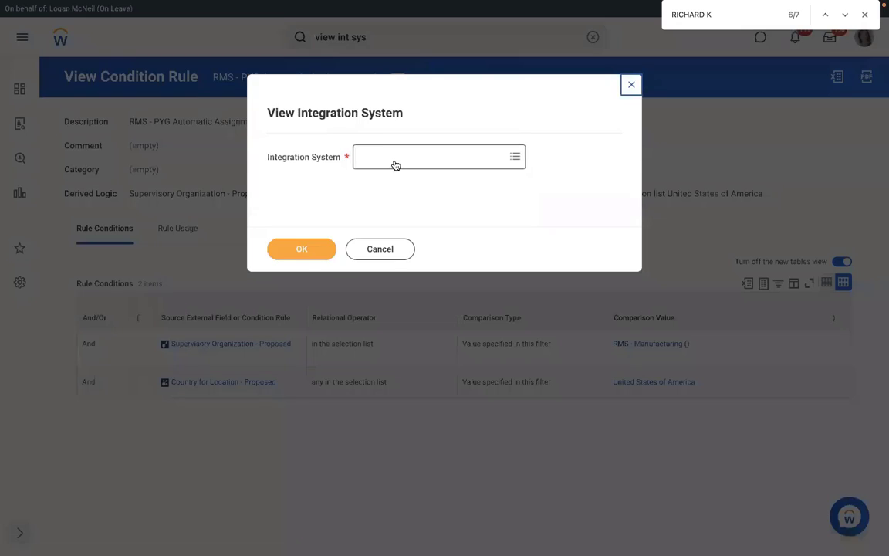
{"action": "type", "text": "assign pay group"}
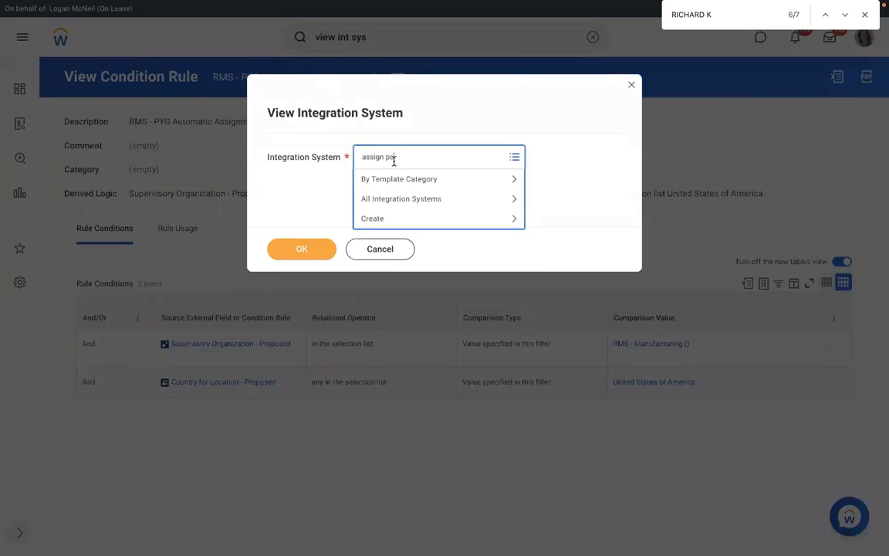
{"action": "key", "text": "Return"}
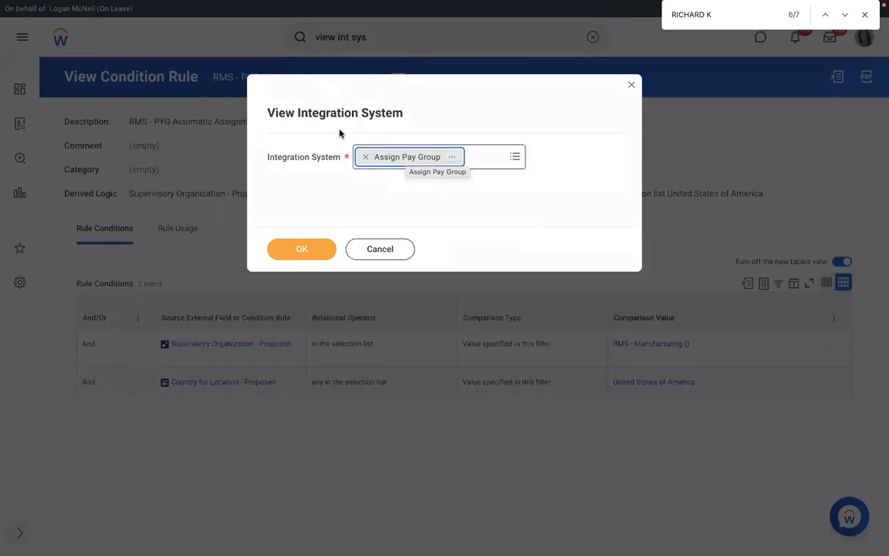
{"action": "left_click", "coordinate": [630, 86]}
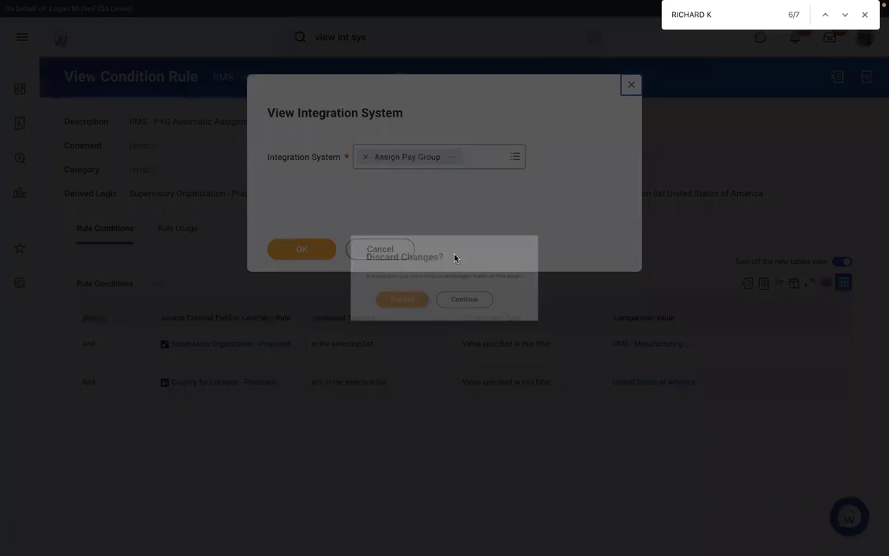
{"action": "left_click", "coordinate": [390, 306]}
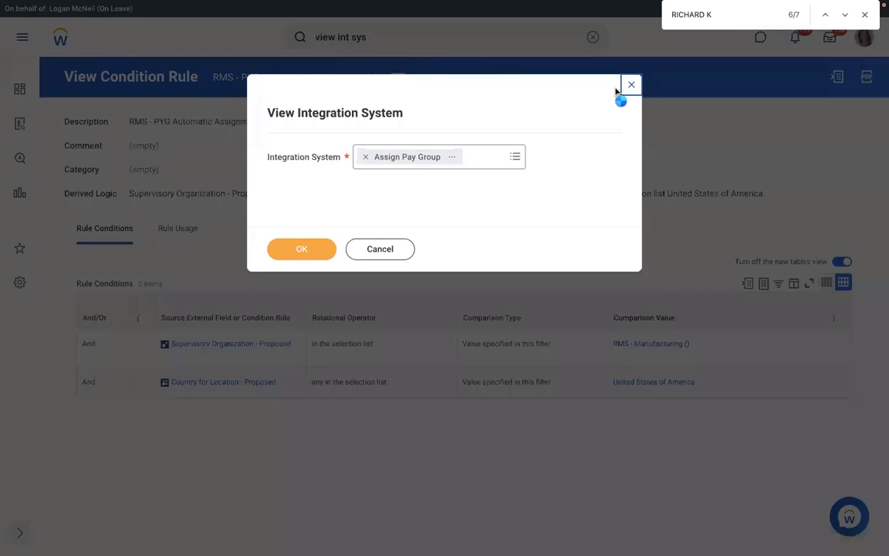
{"action": "left_click", "coordinate": [591, 35]}
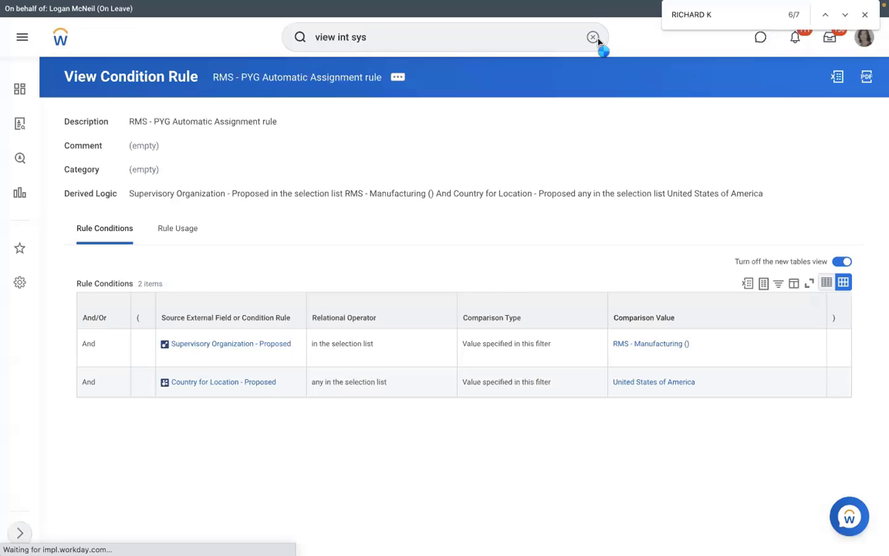
Create an inbound EIB named 'RMS - Assign Pay Group' using the Create EIB task.
{"action": "key", "text": "BackSpace"}
{"action": "key", "text": "BackSpace"}
{"action": "key", "text": "BackSpace"}
{"action": "key", "text": "BackSpace"}
{"action": "key", "text": "BackSpace"}
{"action": "key", "text": "BackSpace"}
{"action": "key", "text": "BackSpace"}
{"action": "key", "text": "BackSpace"}
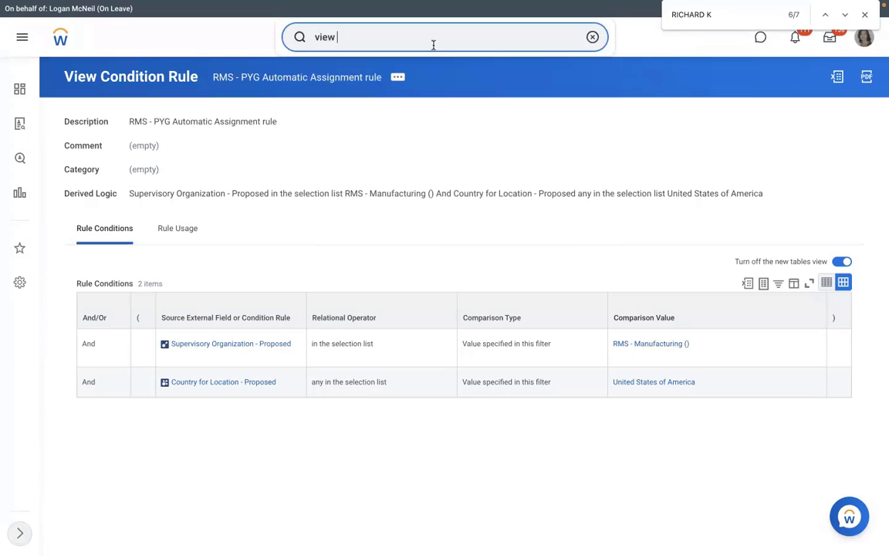
{"action": "key", "text": "BackSpace"}
{"action": "key", "text": "BackSpace"}
{"action": "key", "text": "BackSpace"}
{"action": "key", "text": "BackSpace"}
{"action": "key", "text": "Escape"}
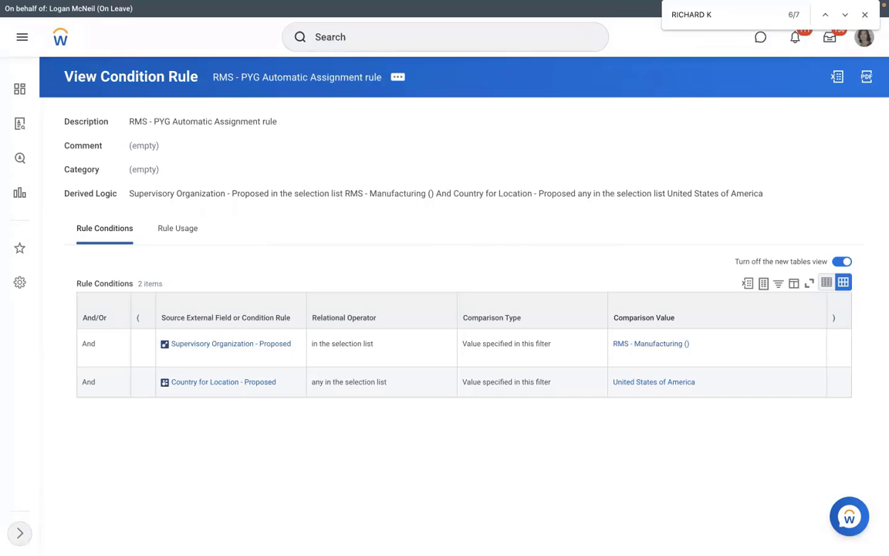
{"action": "left_click", "coordinate": [368, 36]}
{"action": "type", "text": "create ei"}
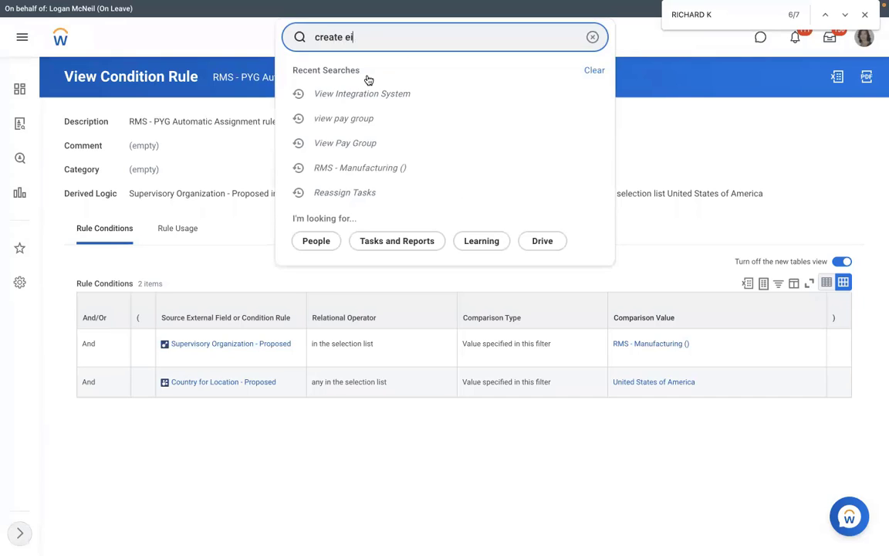
{"action": "type", "text": "b"}
{"action": "left_click", "coordinate": [212, 221]}
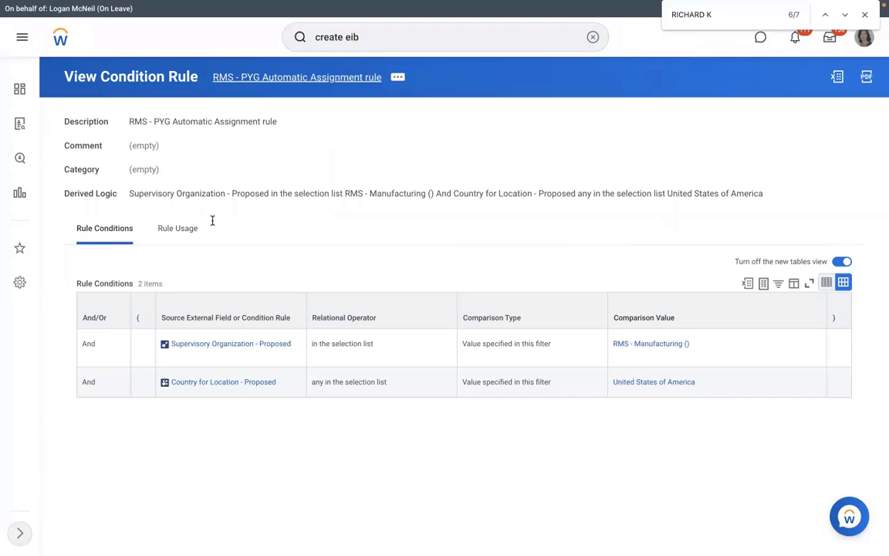
{"action": "type", "text": "RMS -"}
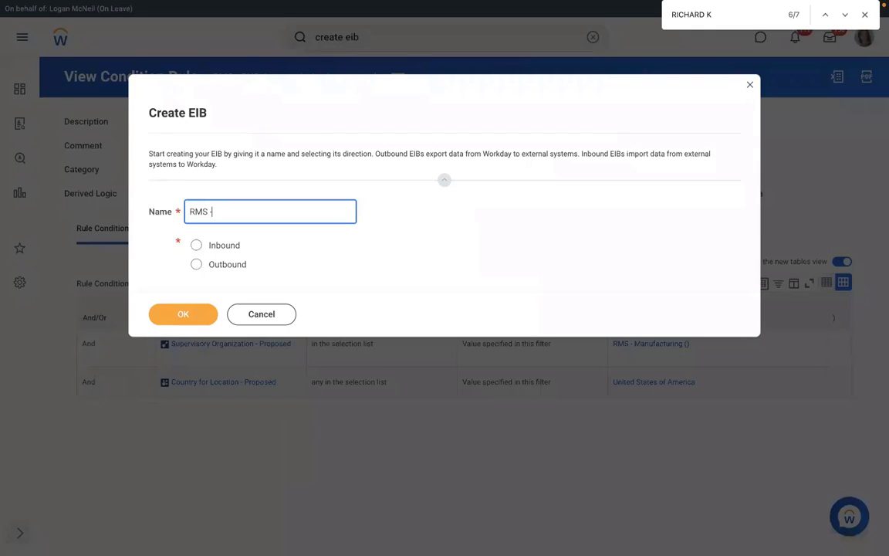
{"action": "type", "text": " Assign Pay Group"}
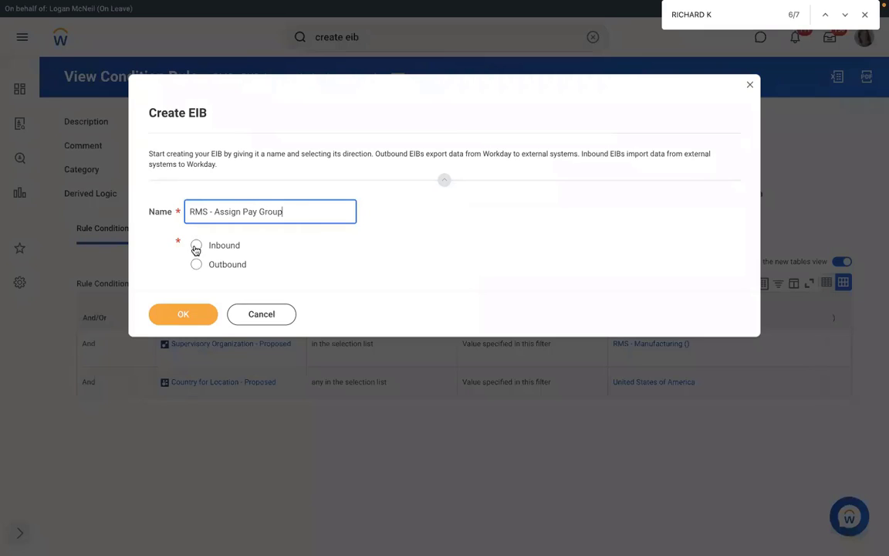
{"action": "key", "text": "space"}
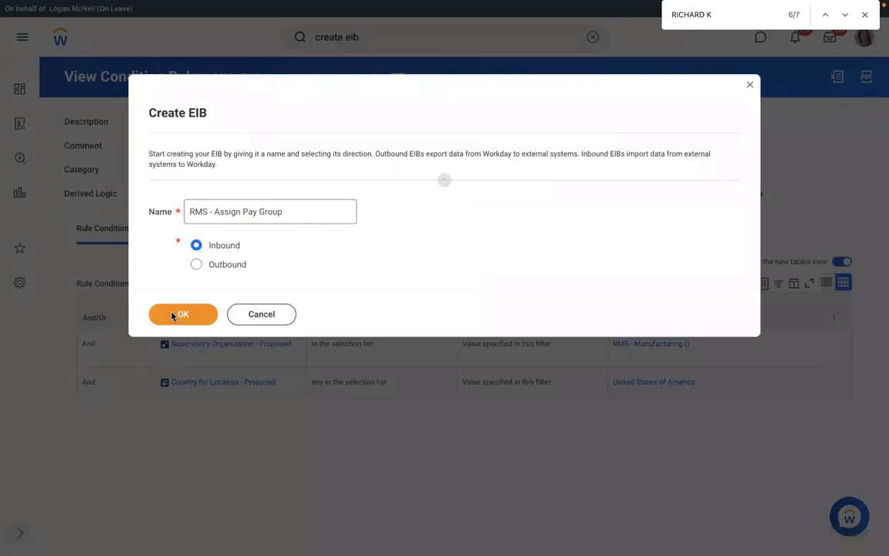
{"action": "left_click", "coordinate": [172, 314]}
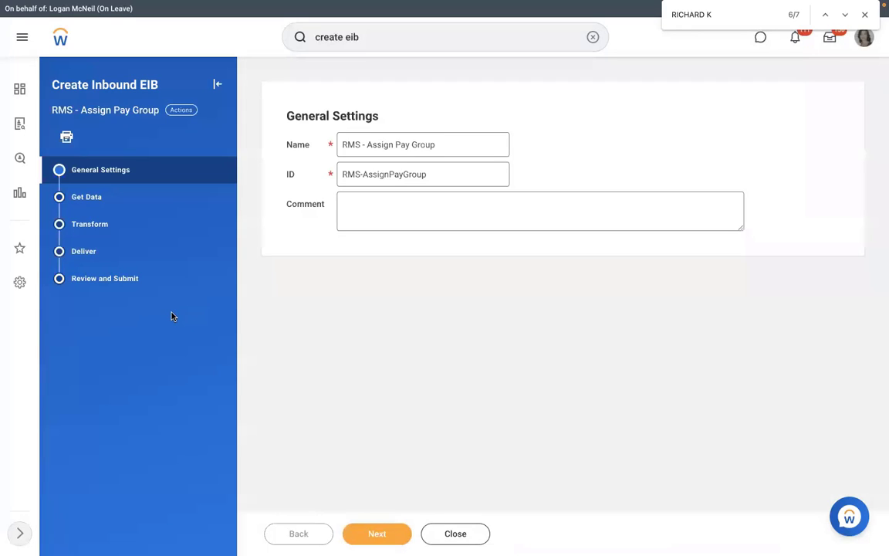
Set the EIB's Get Data source to the 'Assign Pay Group' web service operation.
{"action": "left_click", "coordinate": [377, 534]}
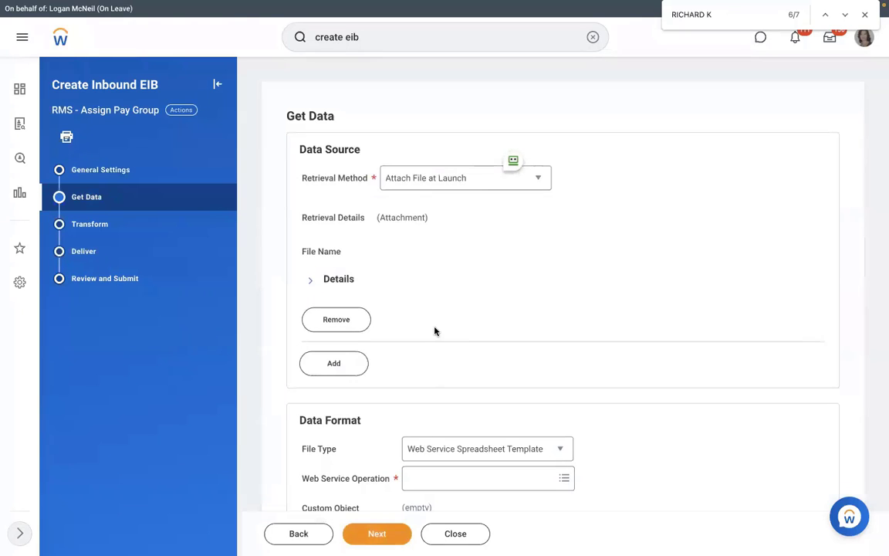
{"action": "scroll", "coordinate": [435, 330], "scroll_direction": "down", "scroll_amount": 2}
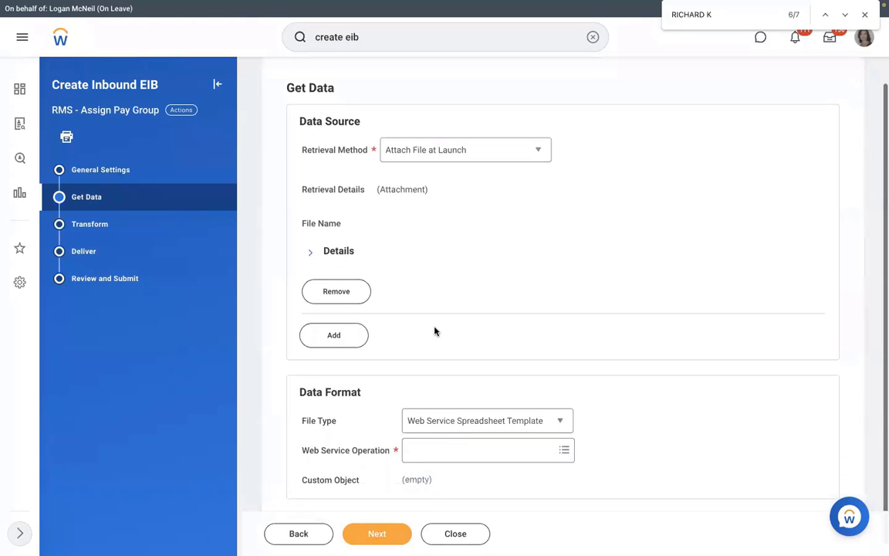
{"action": "left_click", "coordinate": [460, 444]}
{"action": "type", "text": "ass"}
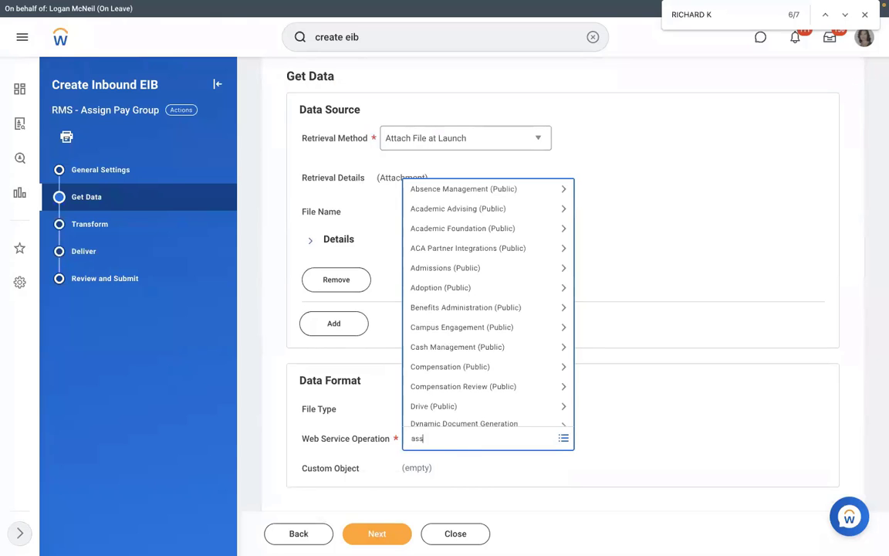
{"action": "type", "text": "ign pay group"}
{"action": "key", "text": "Return"}
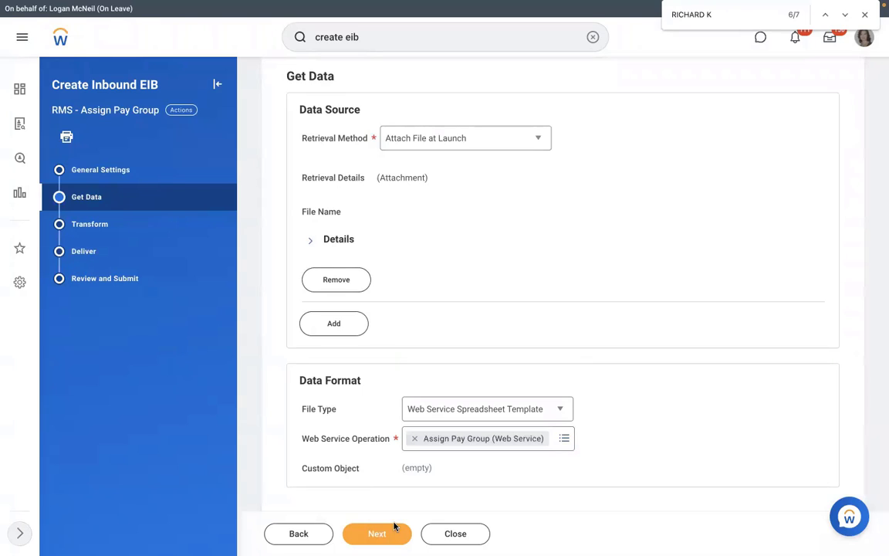
Accept the default Transform and Deliver settings and submit the EIB.
{"action": "left_click", "coordinate": [377, 532]}
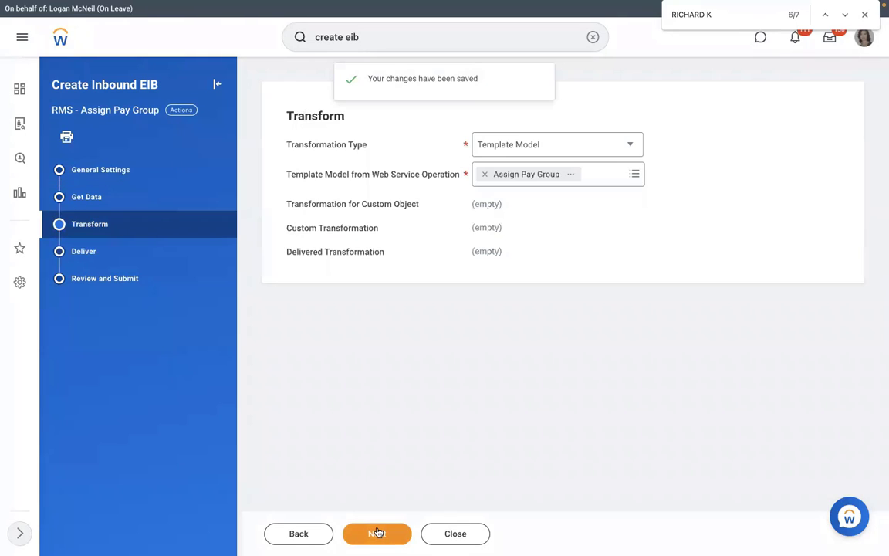
{"action": "left_click", "coordinate": [378, 532]}
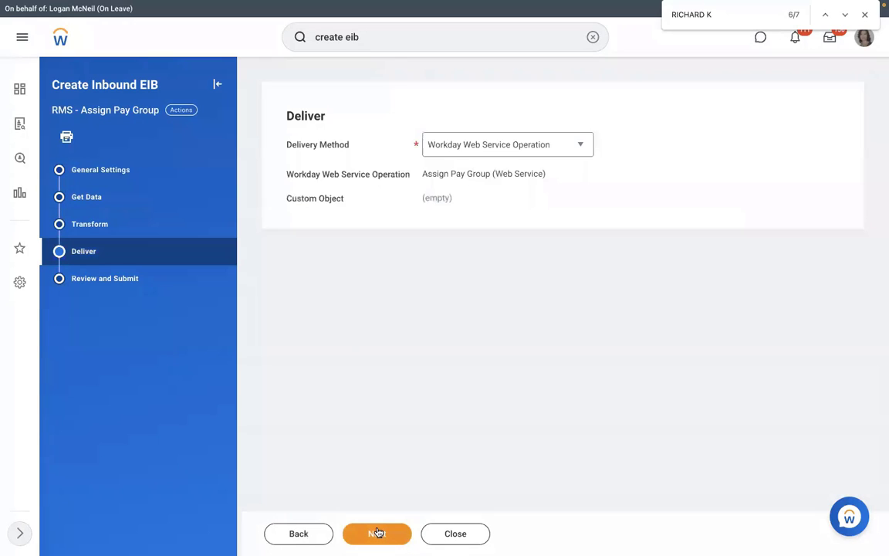
{"action": "left_click", "coordinate": [378, 533]}
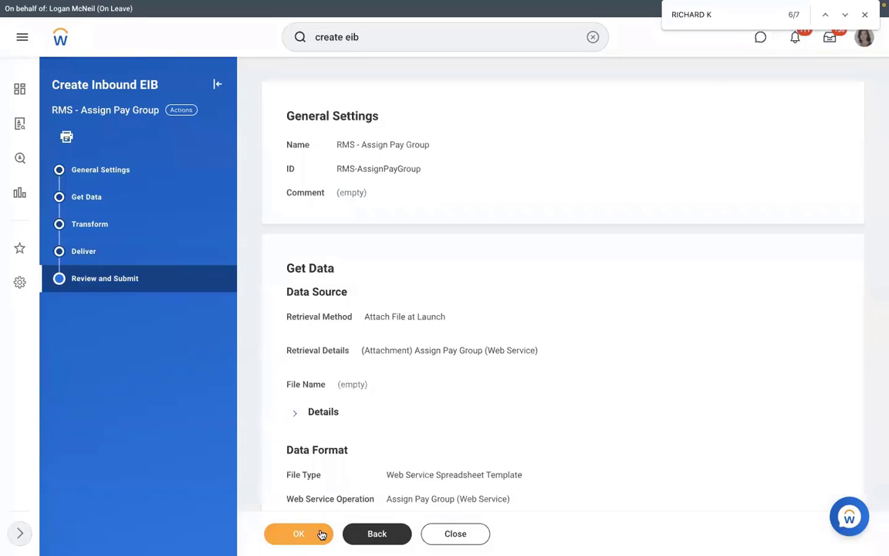
{"action": "left_click", "coordinate": [322, 534]}
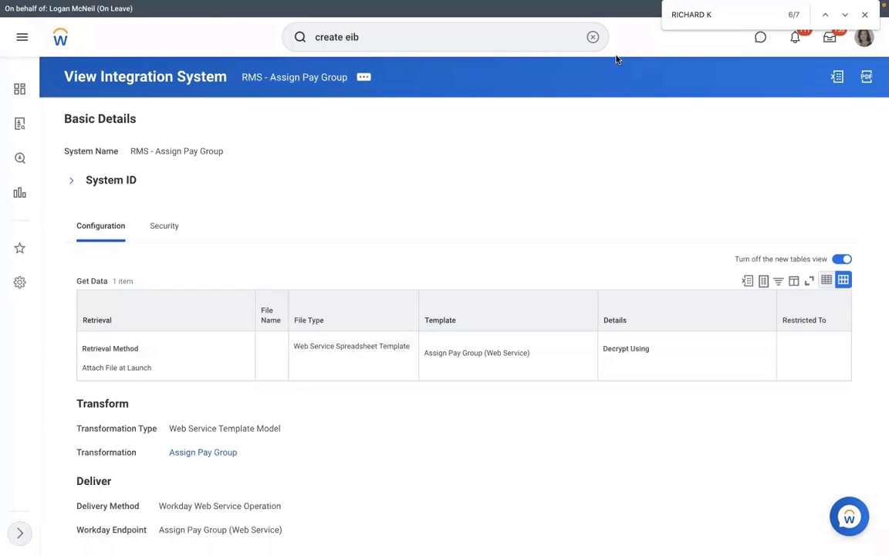
{"action": "left_click", "coordinate": [591, 38]}
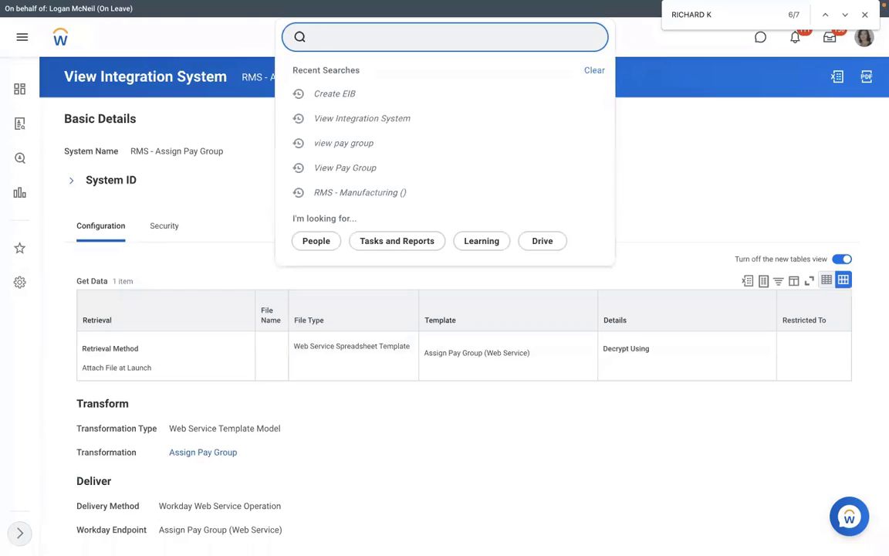
{"action": "type", "text": "view int sys"}
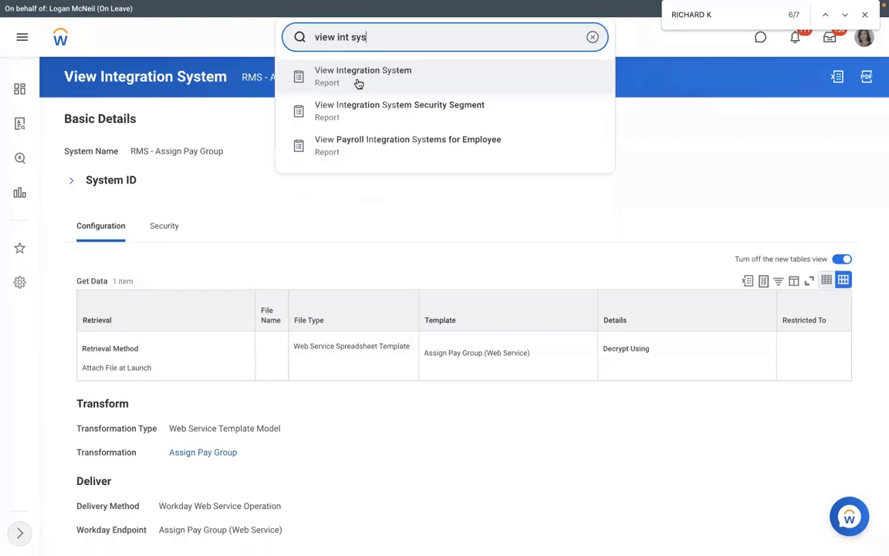
{"action": "left_click", "coordinate": [412, 121]}
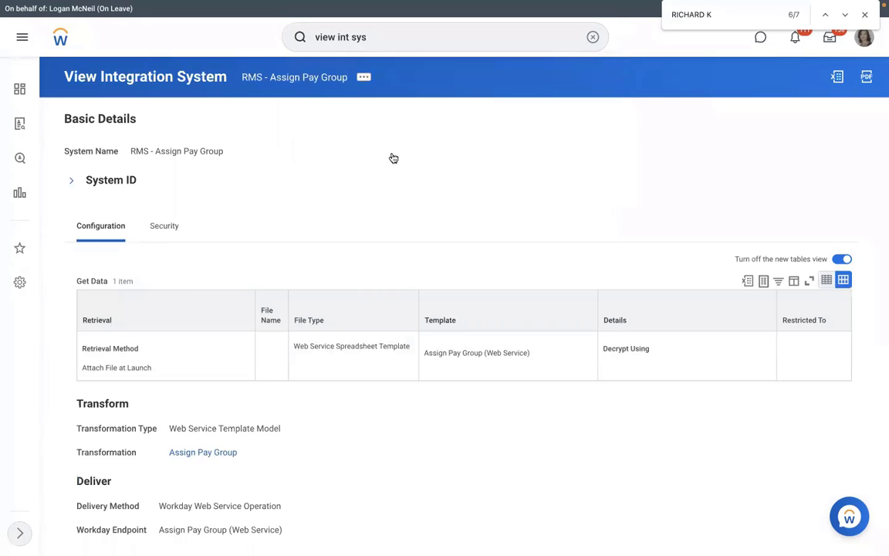
{"action": "type", "text": "rms"}
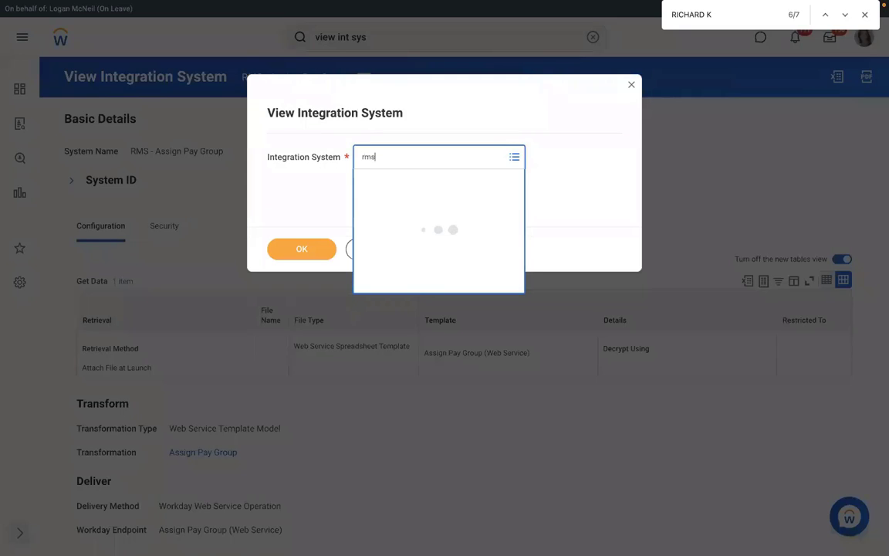
{"action": "key", "text": "Return"}
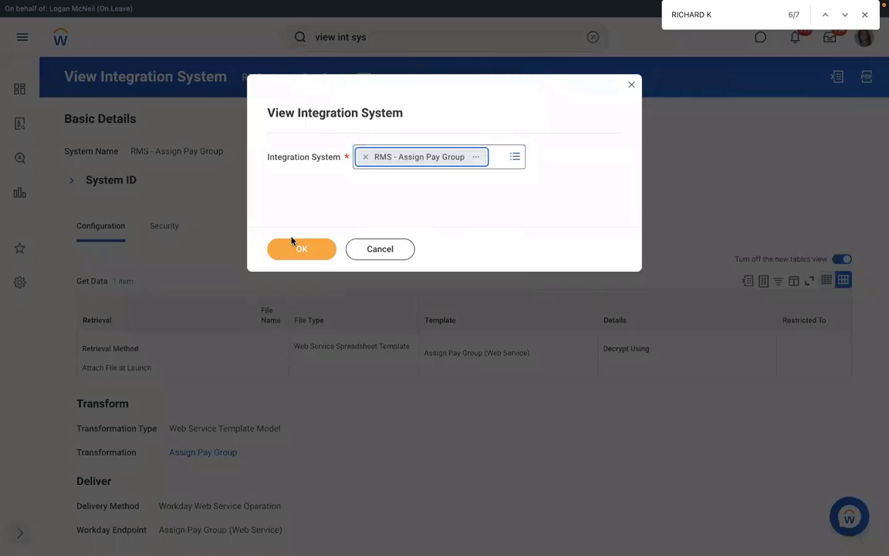
{"action": "left_click", "coordinate": [299, 248]}
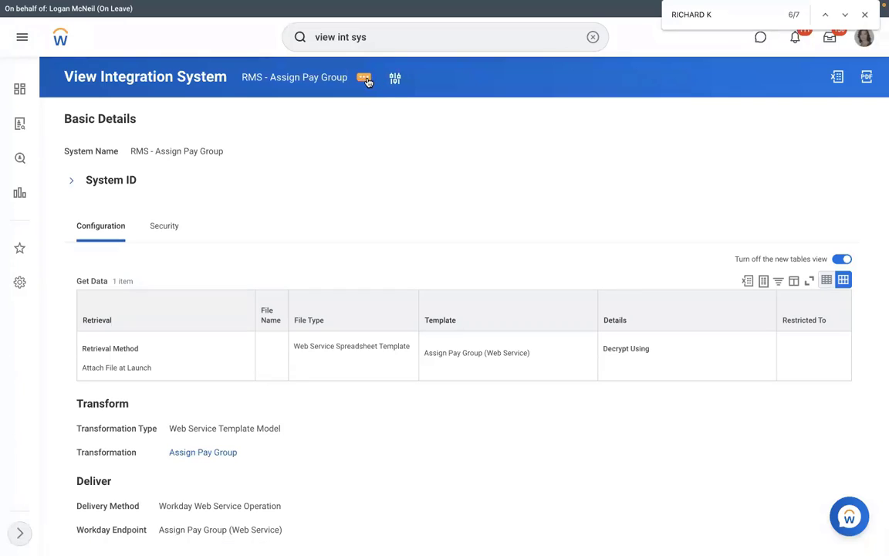
Generate an XLSX spreadsheet template from the EIB's Template Model, with Confirm ticked.
{"action": "left_click", "coordinate": [362, 81]}
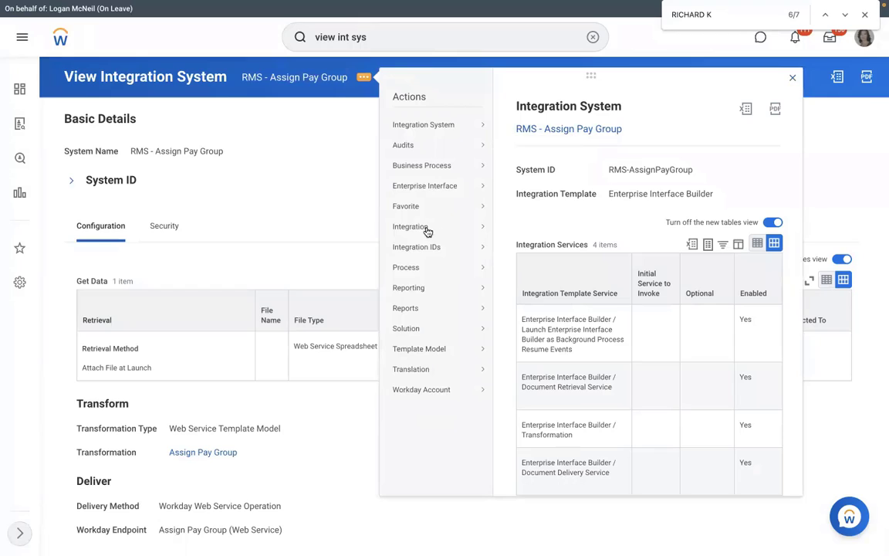
{"action": "mouse_move", "coordinate": [430, 231]}
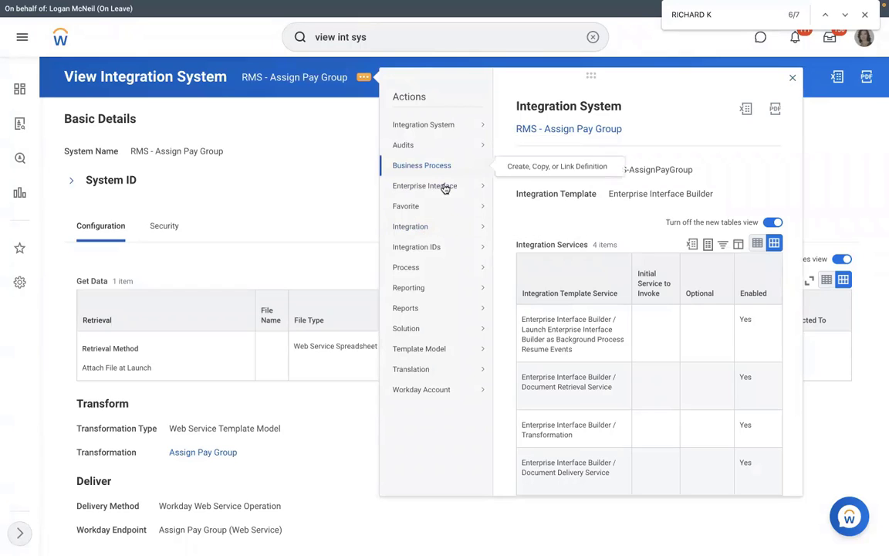
{"action": "mouse_move", "coordinate": [445, 186]}
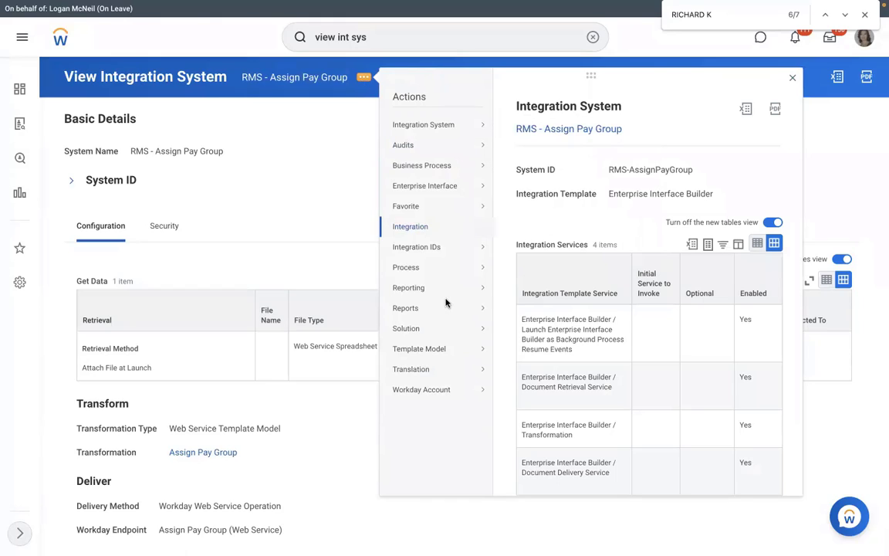
{"action": "mouse_move", "coordinate": [433, 348]}
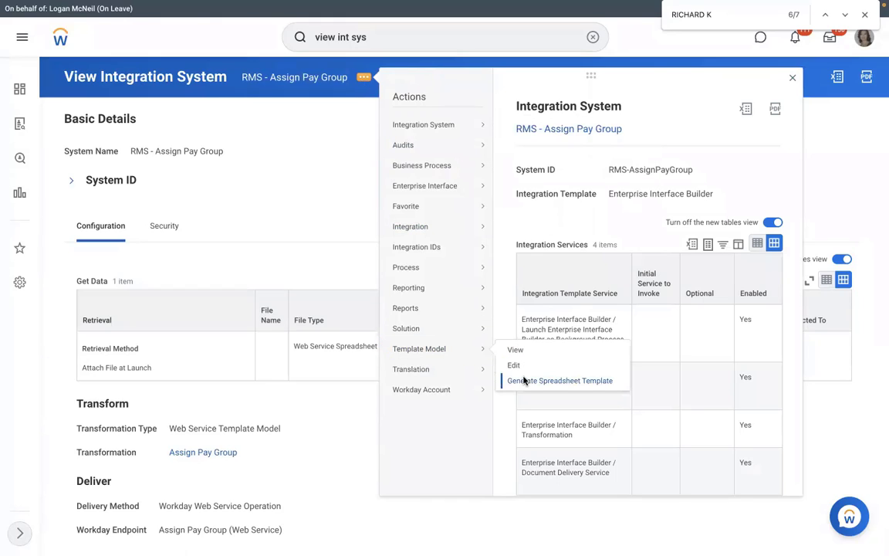
{"action": "left_click", "coordinate": [523, 380]}
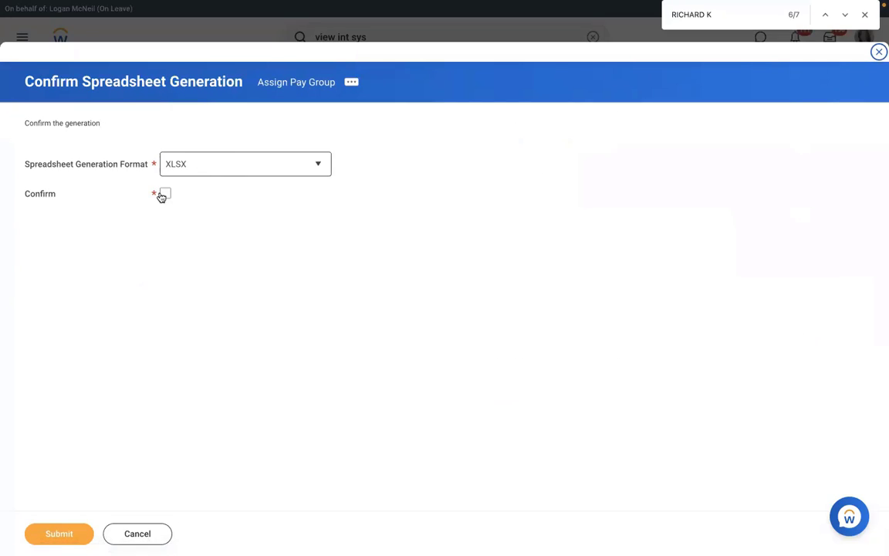
{"action": "left_click", "coordinate": [163, 195]}
{"action": "left_click", "coordinate": [216, 172]}
{"action": "left_click", "coordinate": [185, 219]}
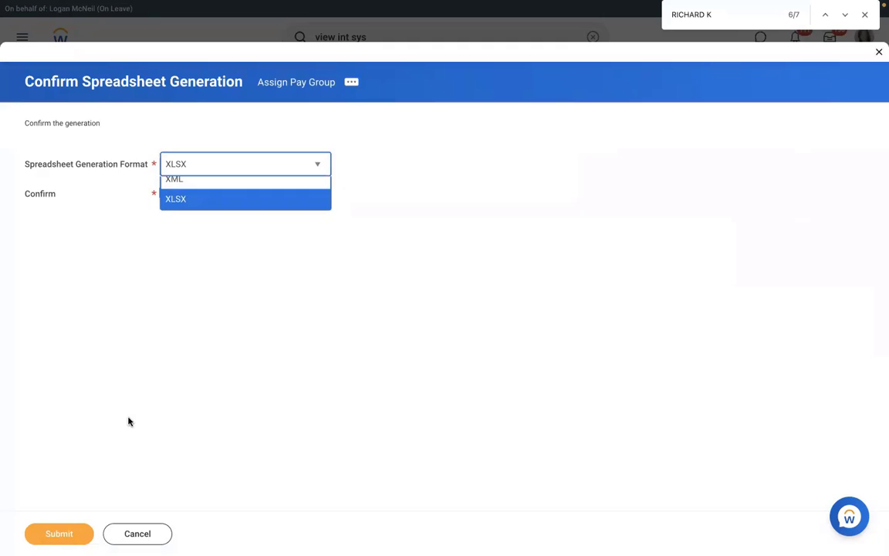
{"action": "left_click", "coordinate": [50, 536]}
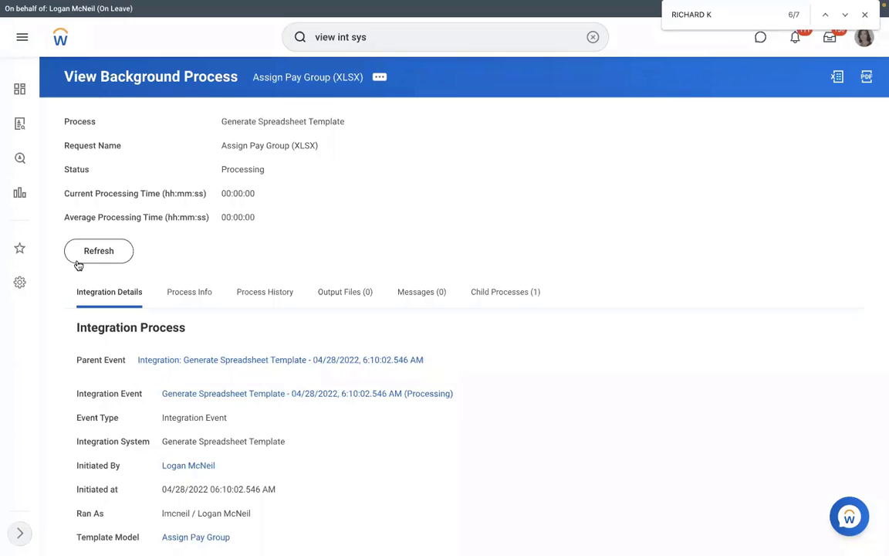
Refresh the process until Completed, then download Assign_Pay_Group.xlsx from its output files.
{"action": "left_click", "coordinate": [78, 258]}
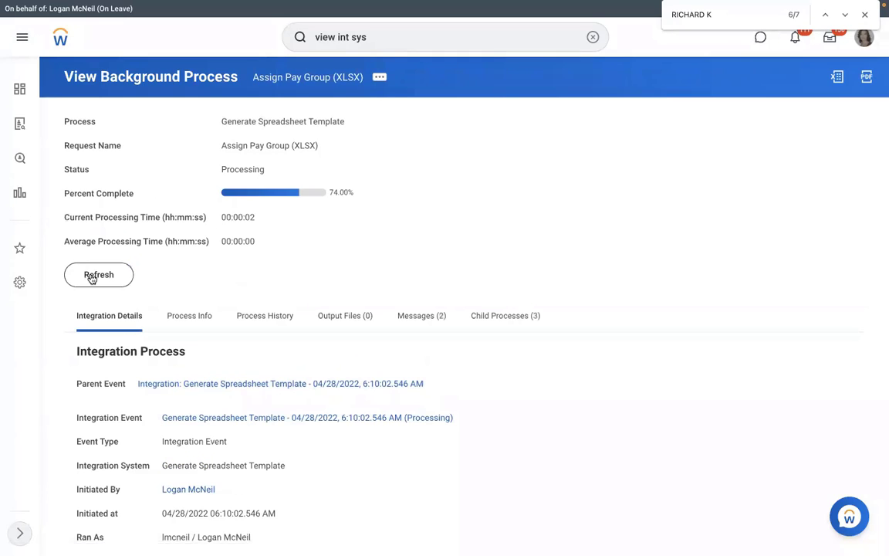
{"action": "left_click", "coordinate": [91, 276]}
{"action": "left_click", "coordinate": [354, 322]}
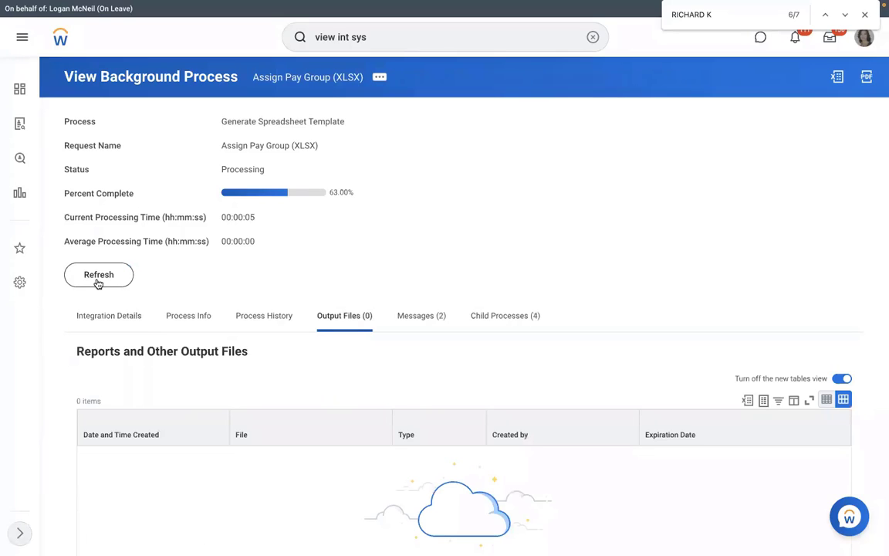
{"action": "left_click", "coordinate": [98, 277]}
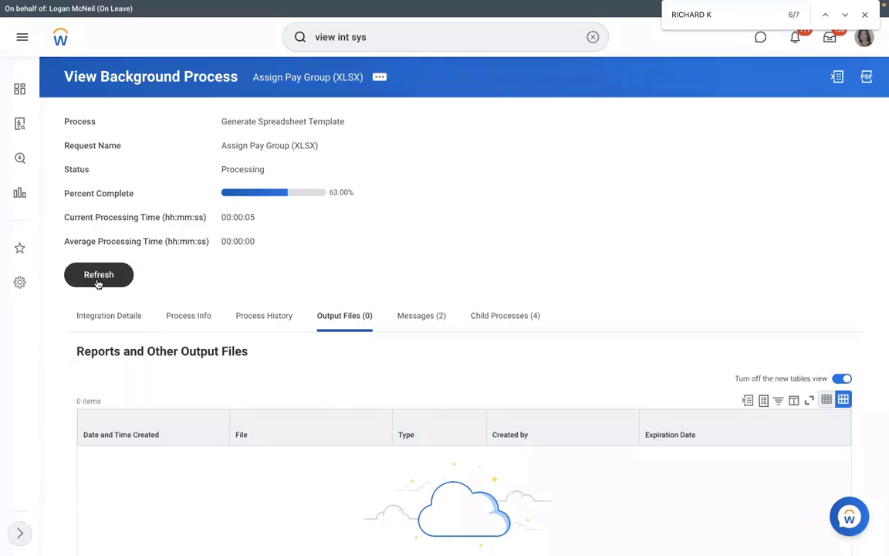
{"action": "left_click", "coordinate": [98, 278]}
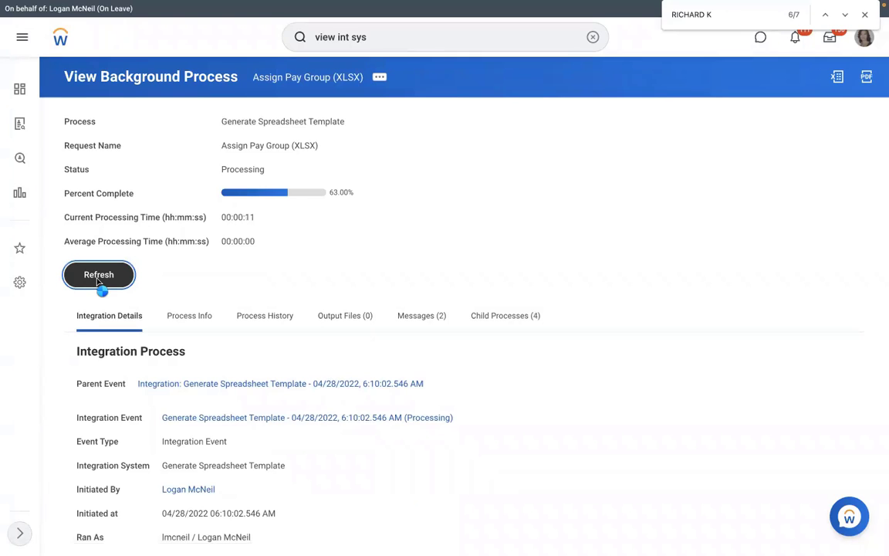
{"action": "left_click", "coordinate": [98, 278]}
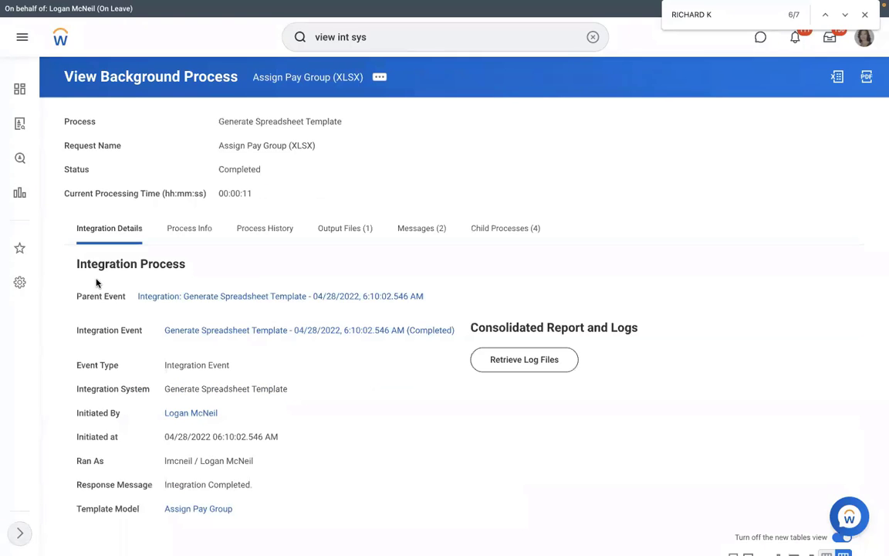
{"action": "left_click", "coordinate": [347, 231]}
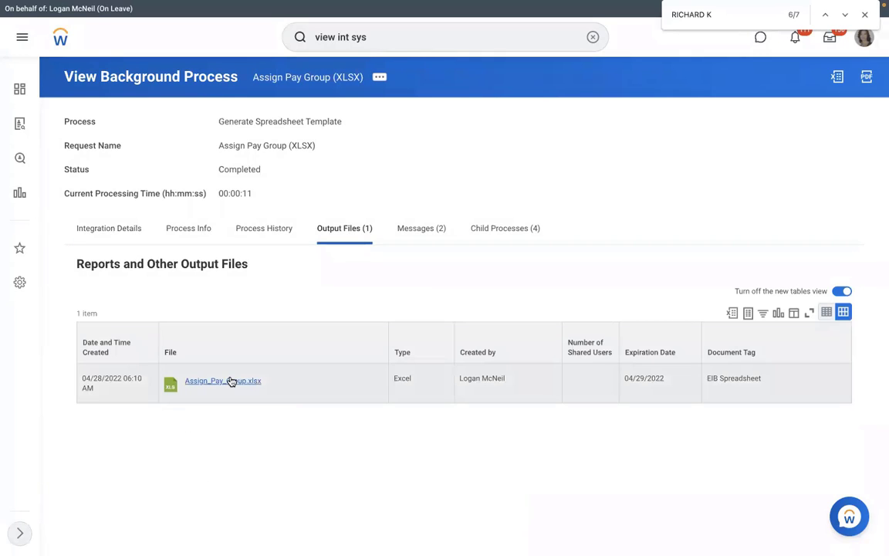
{"action": "left_click", "coordinate": [231, 381]}
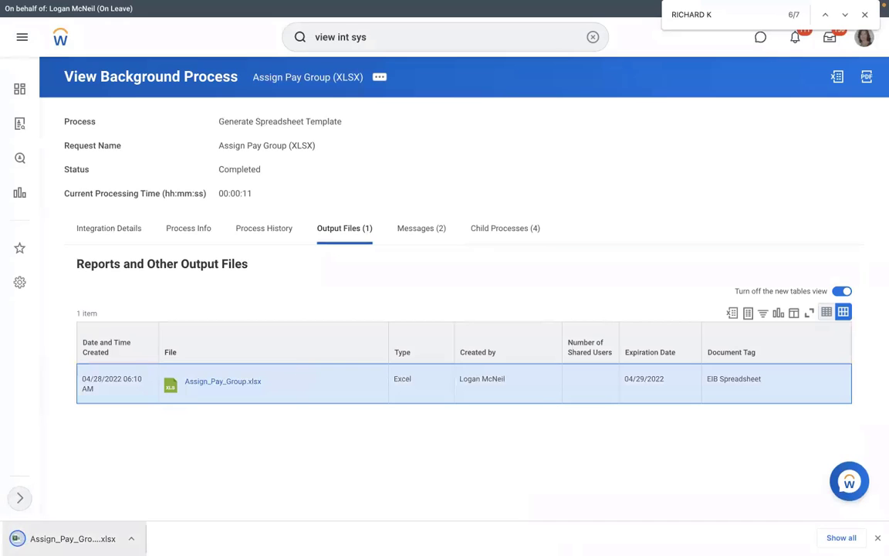
Open Assign_Pay_Group.xlsx in Excel, widen column B, and enter Spreadsheet Key 1 in B6.
{"action": "left_click", "coordinate": [58, 540]}
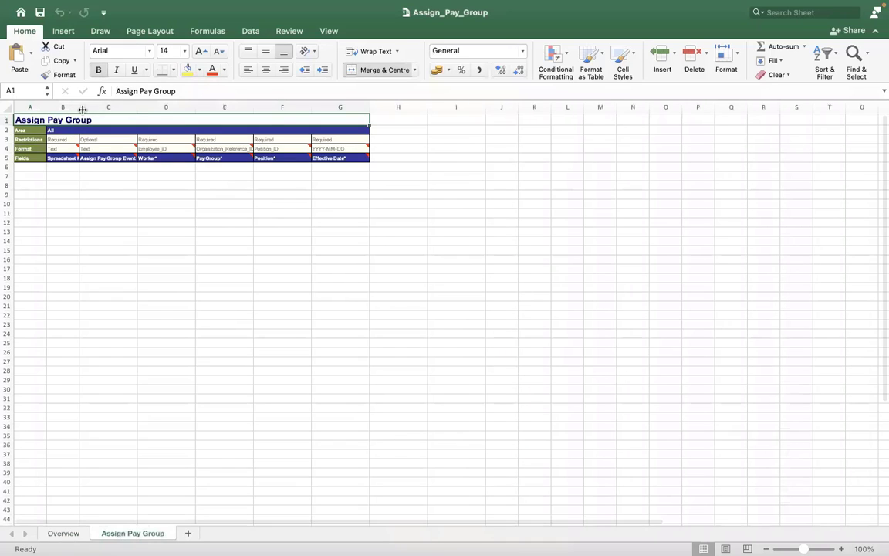
{"action": "left_click_drag", "start_coordinate": [137, 113], "coordinate": [136, 114]}
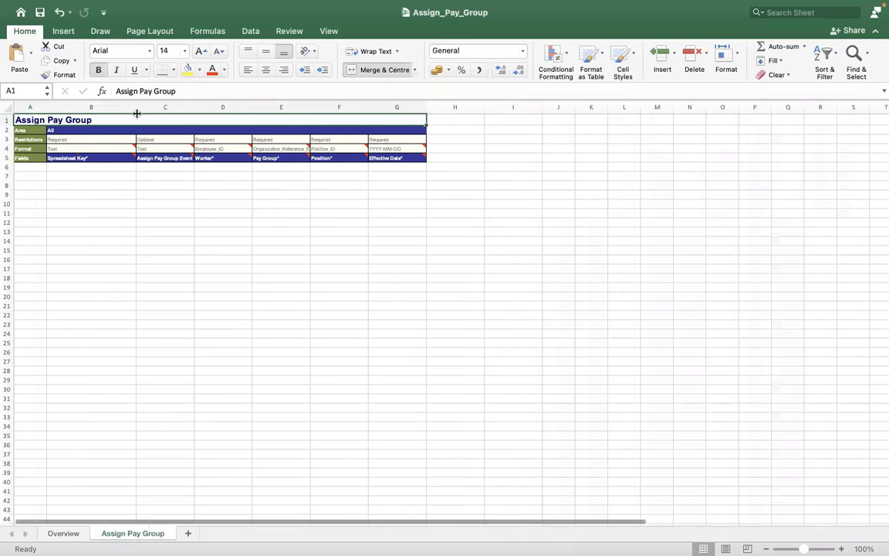
{"action": "key", "text": "ctrl+Left"}
{"action": "key", "text": "ctrl+Left"}
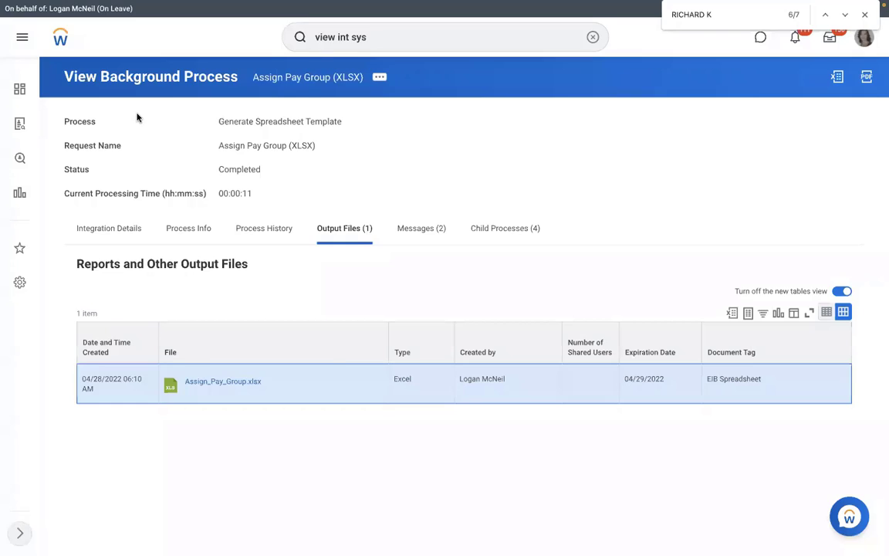
{"action": "key", "text": "ctrl+Right"}
{"action": "key", "text": "ctrl+Right"}
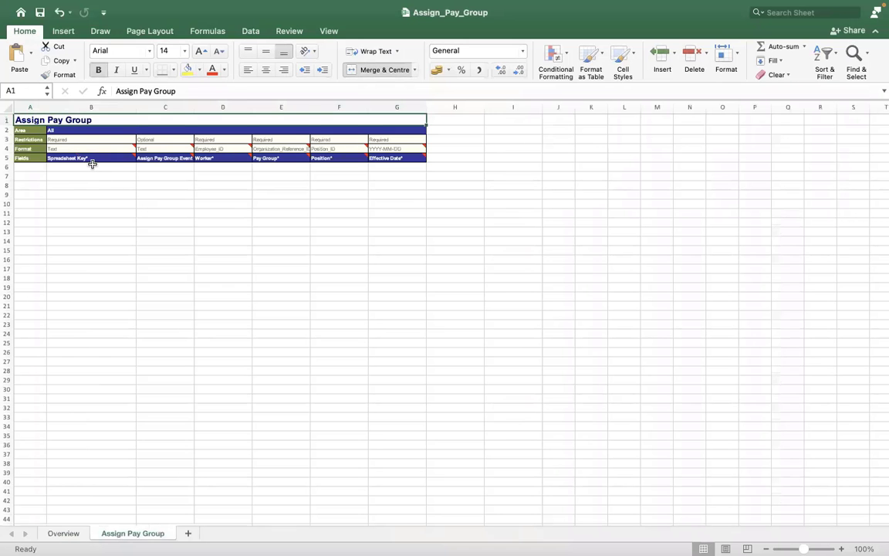
{"action": "left_click", "coordinate": [92, 165]}
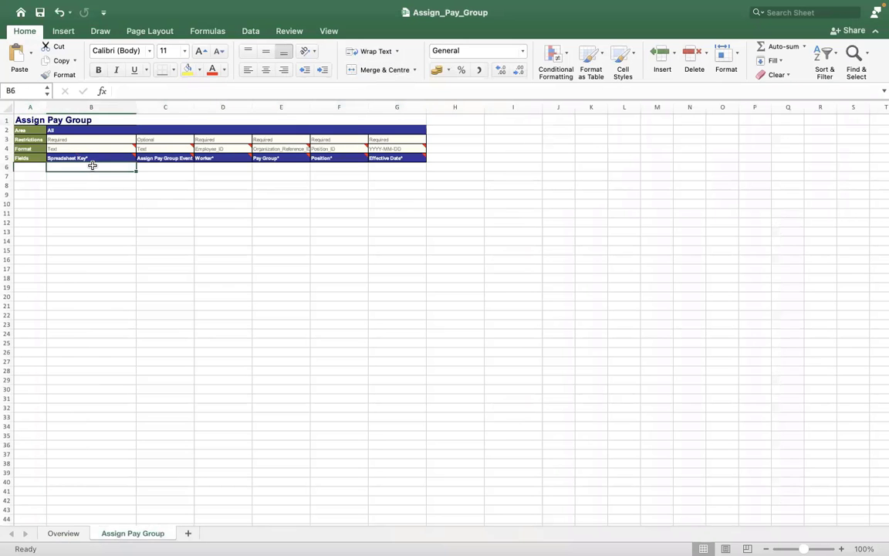
{"action": "type", "text": "1"}
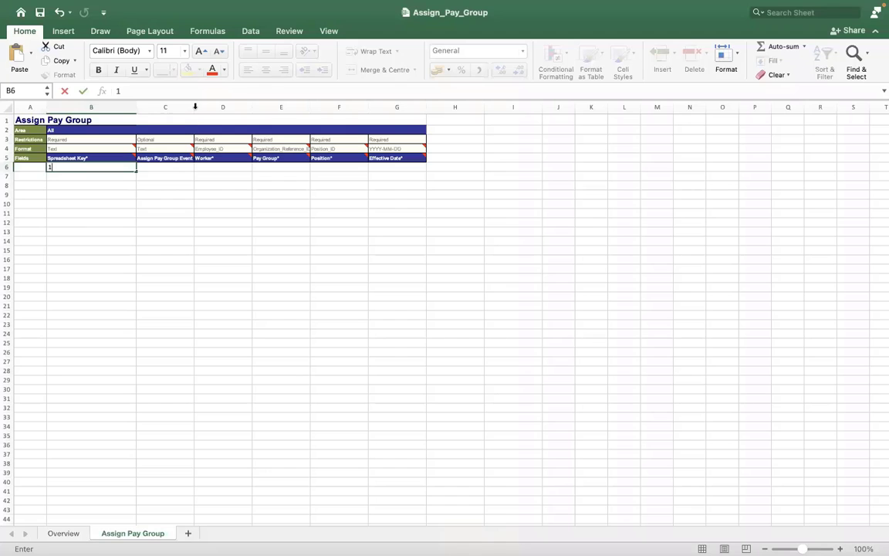
Commit the key in B6 and widen columns C, D, E and F.
{"action": "left_click", "coordinate": [224, 107]}
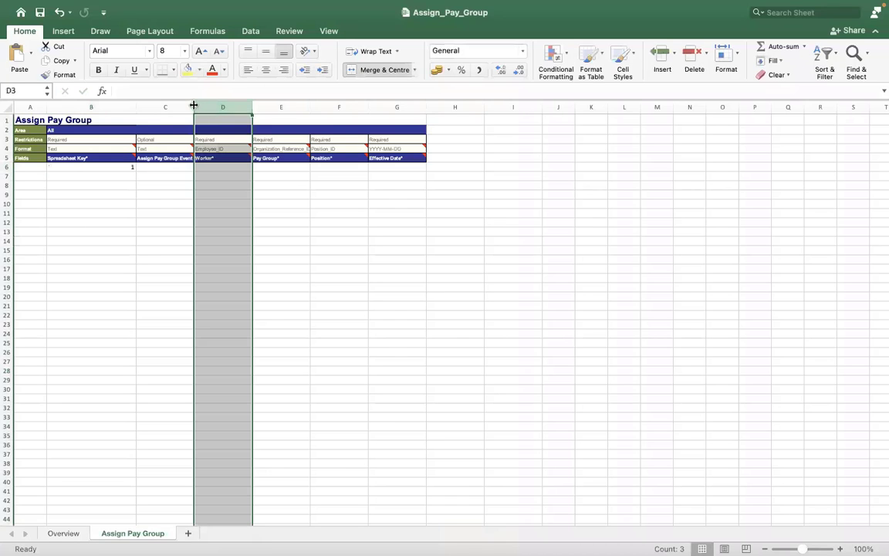
{"action": "left_click_drag", "start_coordinate": [194, 105], "coordinate": [242, 105]}
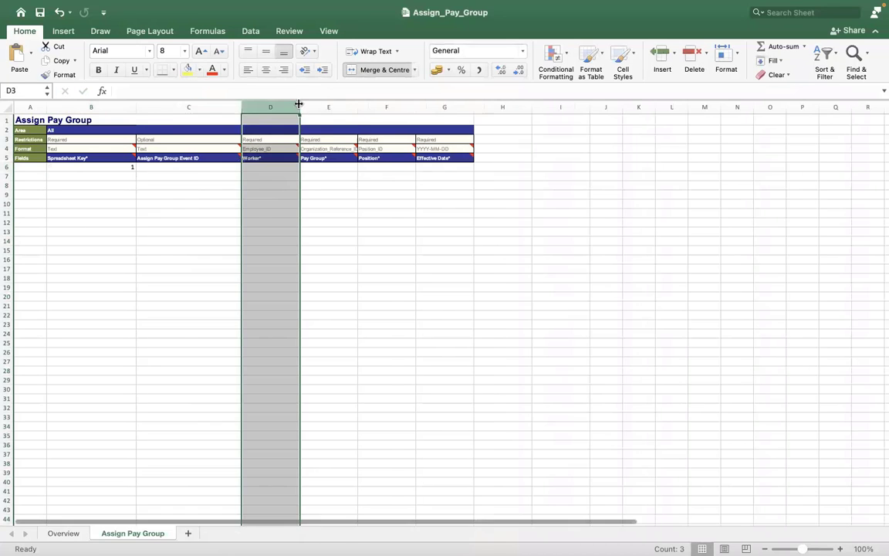
{"action": "left_click_drag", "start_coordinate": [333, 104], "coordinate": [354, 105]}
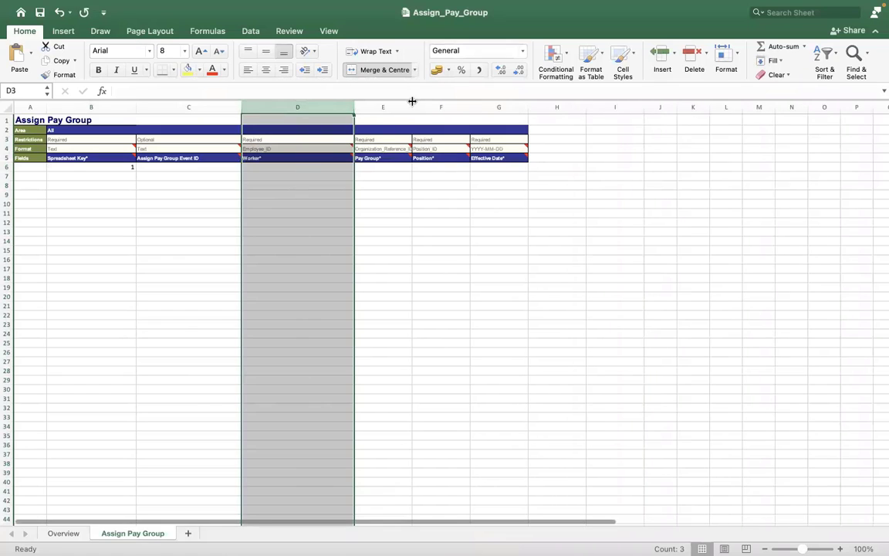
{"action": "left_click_drag", "start_coordinate": [412, 103], "coordinate": [461, 107]}
{"action": "left_click_drag", "start_coordinate": [518, 105], "coordinate": [571, 105]}
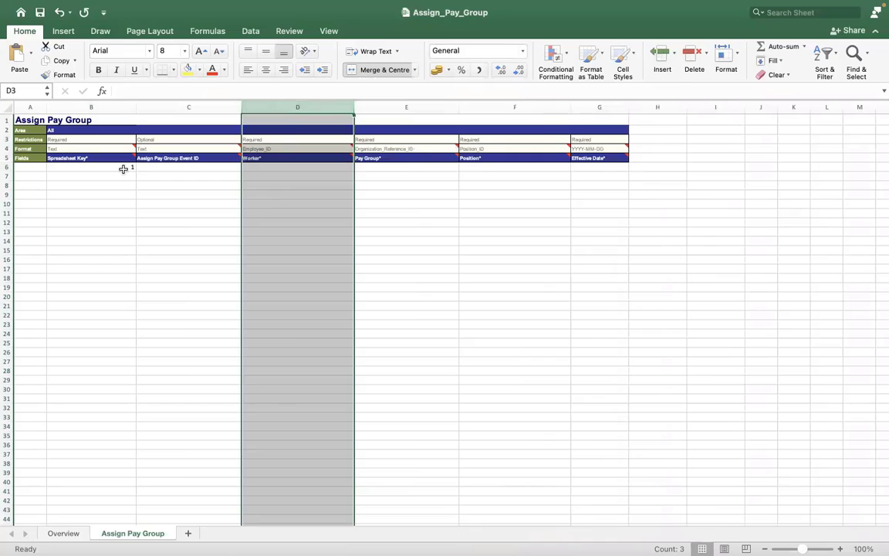
Leave the Event ID in C6 empty and move to D6 for the Worker value.
{"action": "left_click_drag", "start_coordinate": [109, 167], "coordinate": [108, 510]}
{"action": "left_click", "coordinate": [199, 307]}
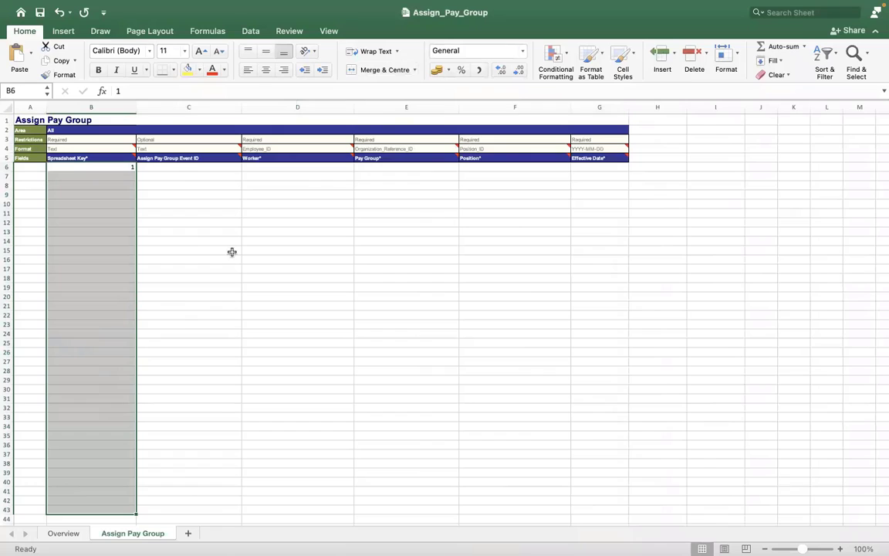
{"action": "left_click", "coordinate": [167, 168]}
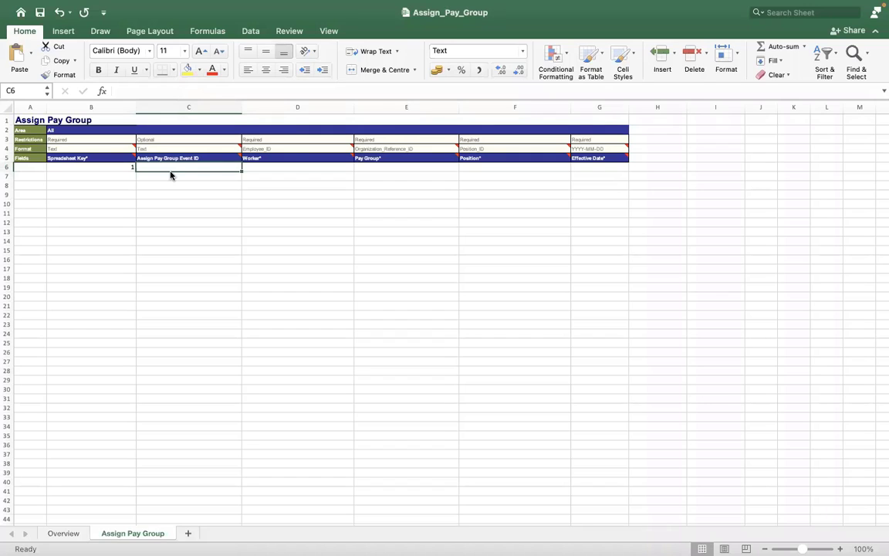
{"action": "type", "text": "474747474"}
{"action": "key", "text": "BackSpace"}
{"action": "key", "text": "BackSpace"}
{"action": "key", "text": "BackSpace"}
{"action": "key", "text": "BackSpace"}
{"action": "key", "text": "BackSpace"}
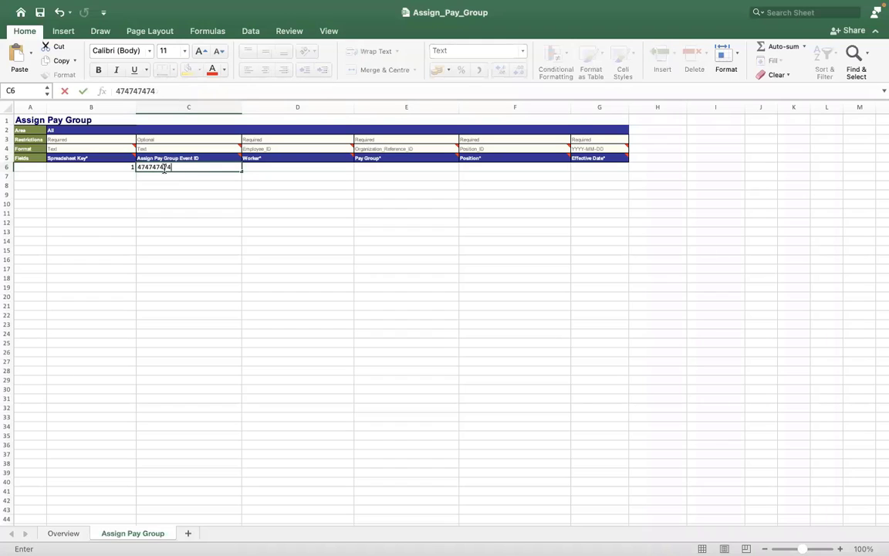
{"action": "key", "text": "BackSpace"}
{"action": "key", "text": "BackSpace"}
{"action": "key", "text": "BackSpace"}
{"action": "key", "text": "BackSpace"}
{"action": "left_click", "coordinate": [258, 167]}
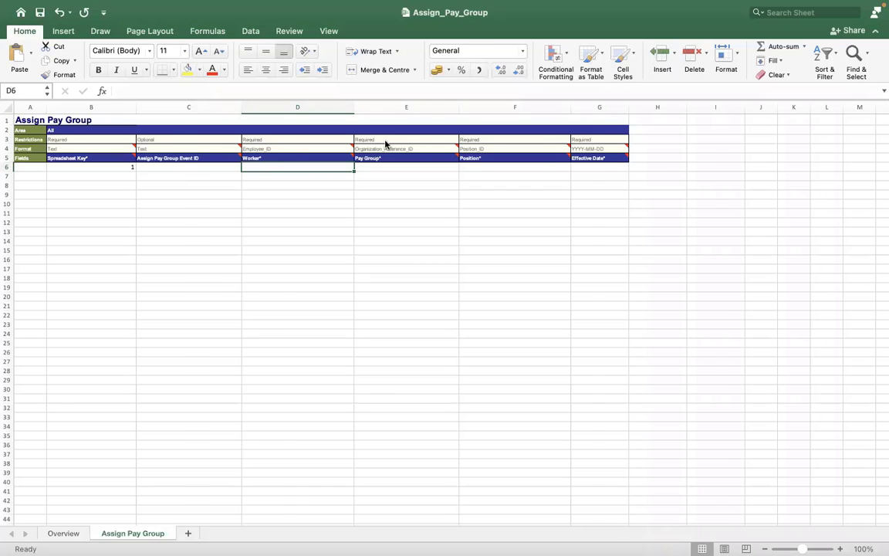
{"action": "key", "text": "ctrl+Right"}
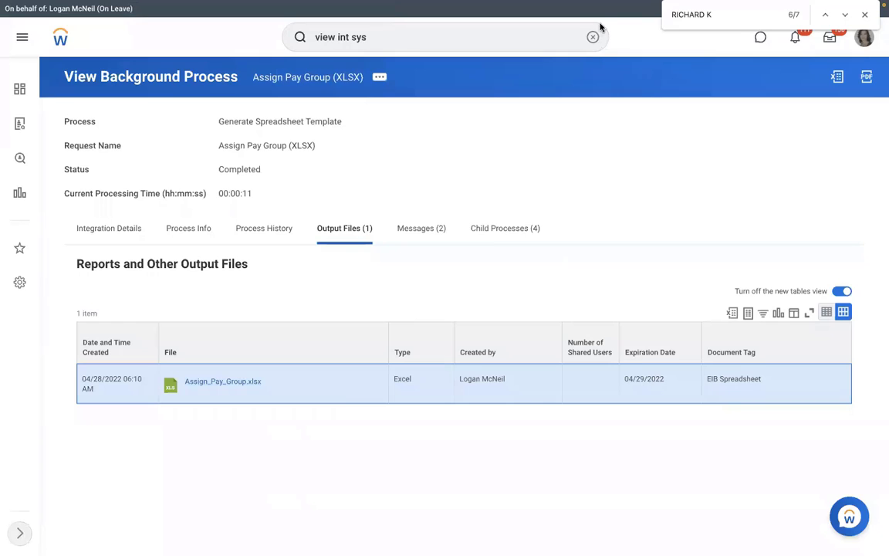
Search for the manager and open their team org chart.
{"action": "left_click", "coordinate": [592, 39]}
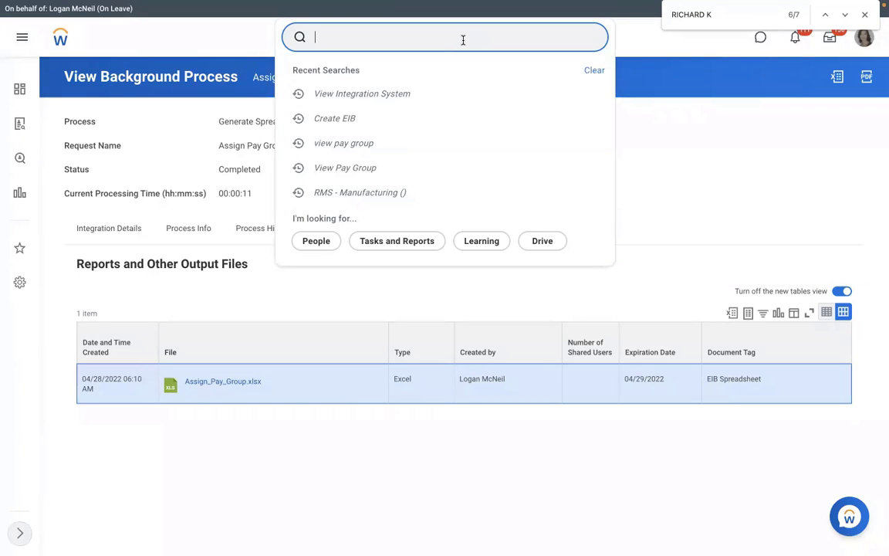
{"action": "key", "text": "Return"}
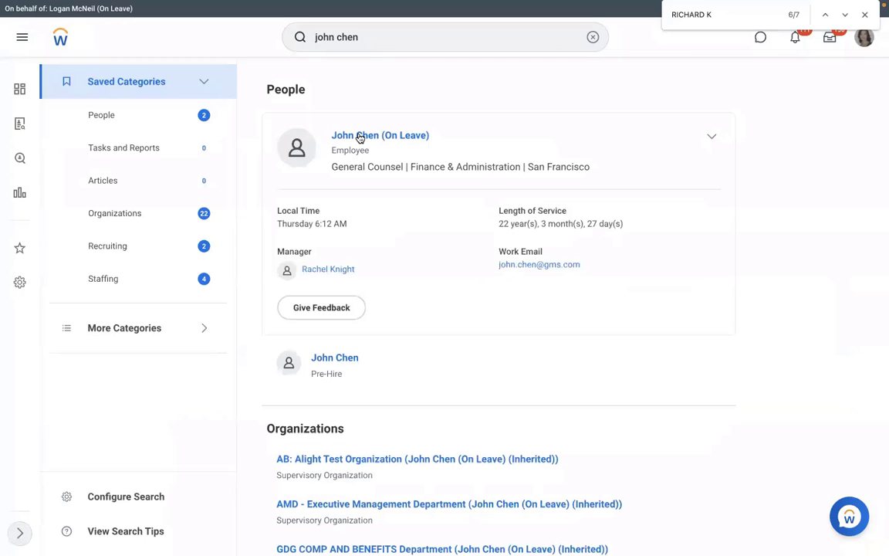
{"action": "left_click", "coordinate": [349, 136]}
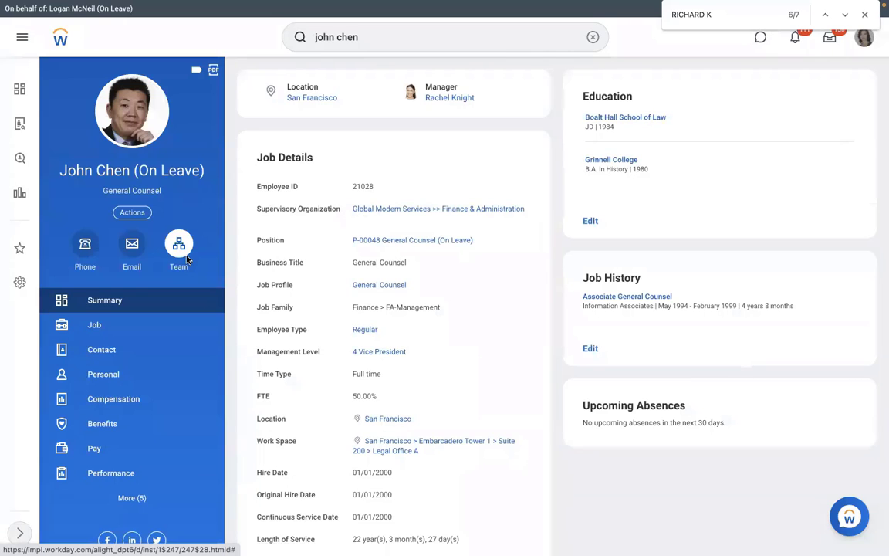
{"action": "left_click", "coordinate": [178, 243]}
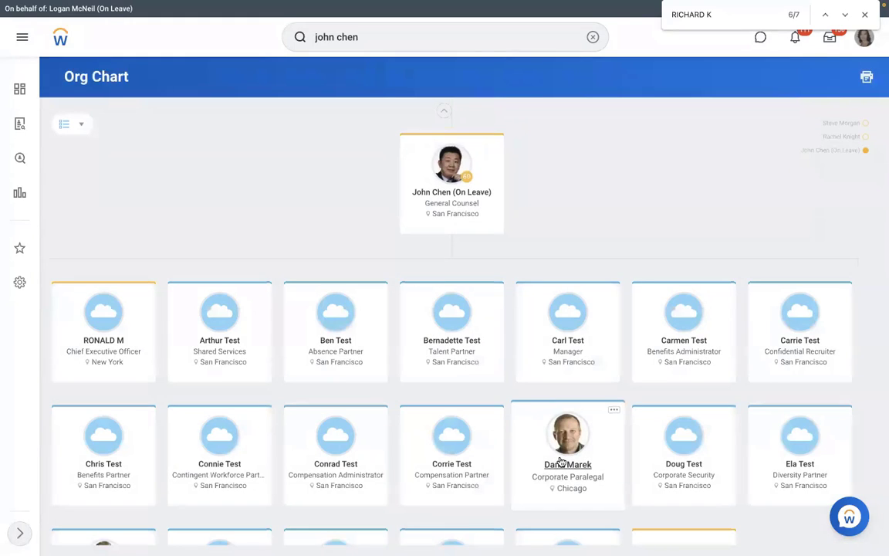
Check a team member's pay group (USA Semi-monthly Professional Regional) and select their Employee ID.
{"action": "left_click", "coordinate": [561, 461]}
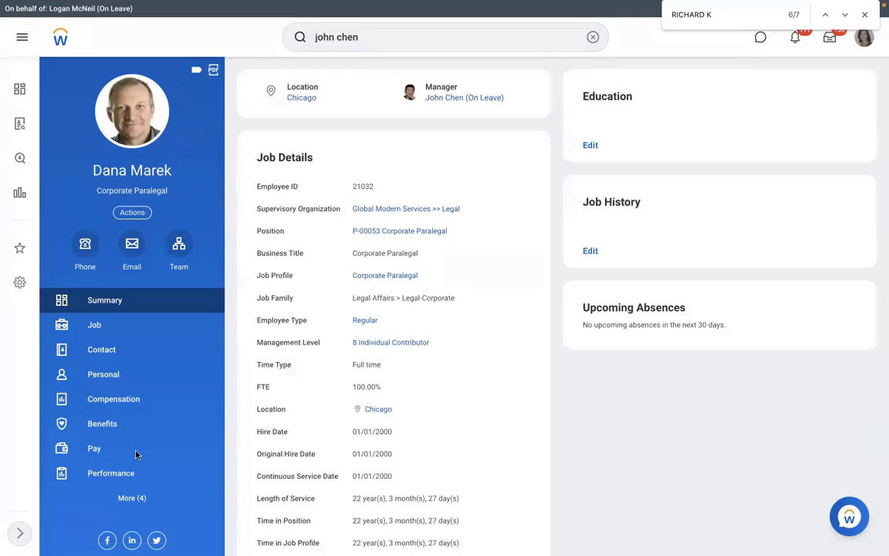
{"action": "left_click", "coordinate": [108, 452]}
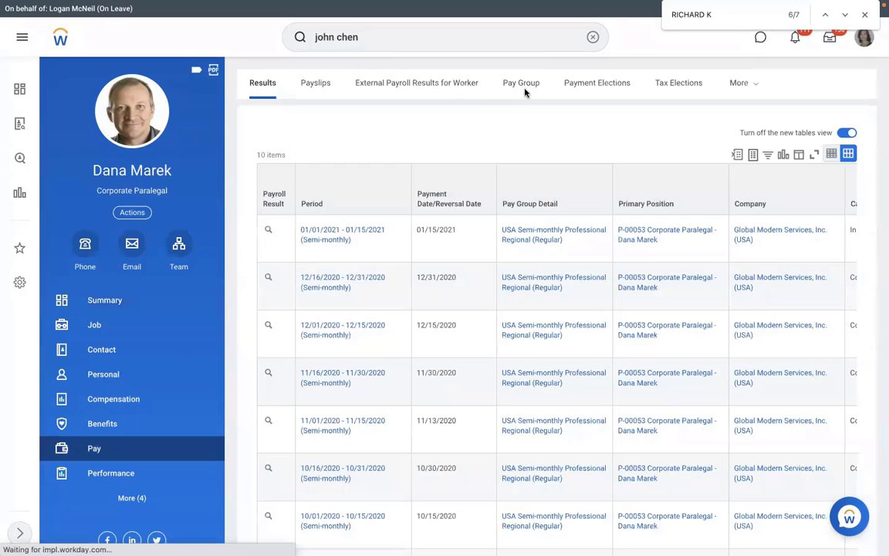
{"action": "left_click", "coordinate": [523, 86]}
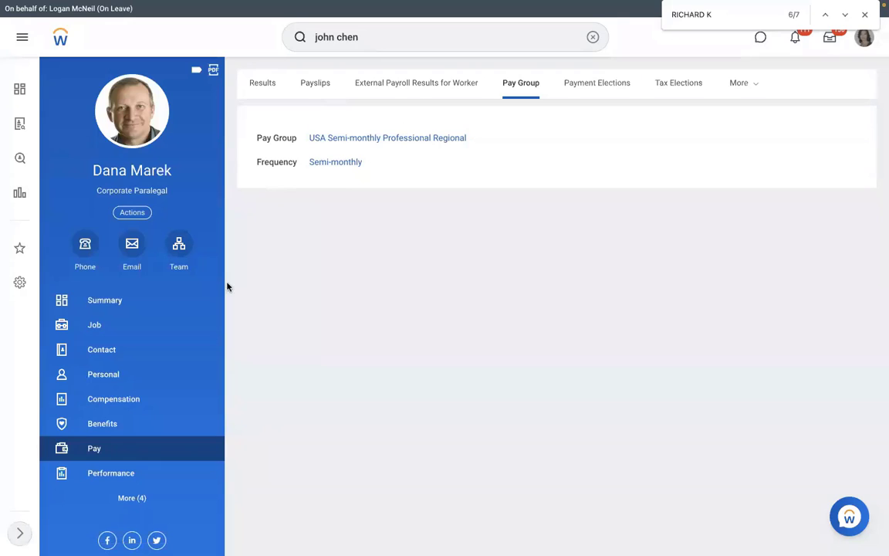
{"action": "left_click", "coordinate": [124, 326]}
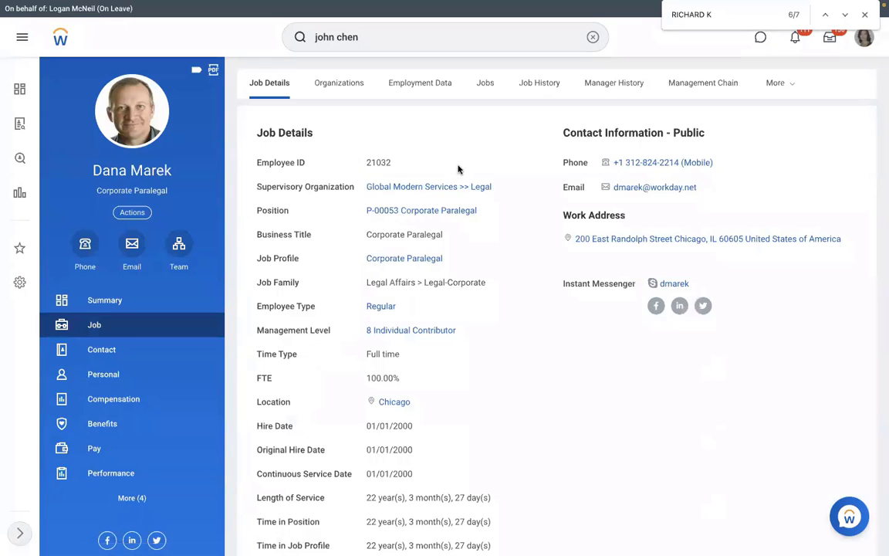
{"action": "left_click_drag", "start_coordinate": [393, 169], "coordinate": [363, 169]}
Enter the worker's Employee ID as text in D6 and select E6 for the pay group.
{"action": "key", "text": "ctrl+Left"}
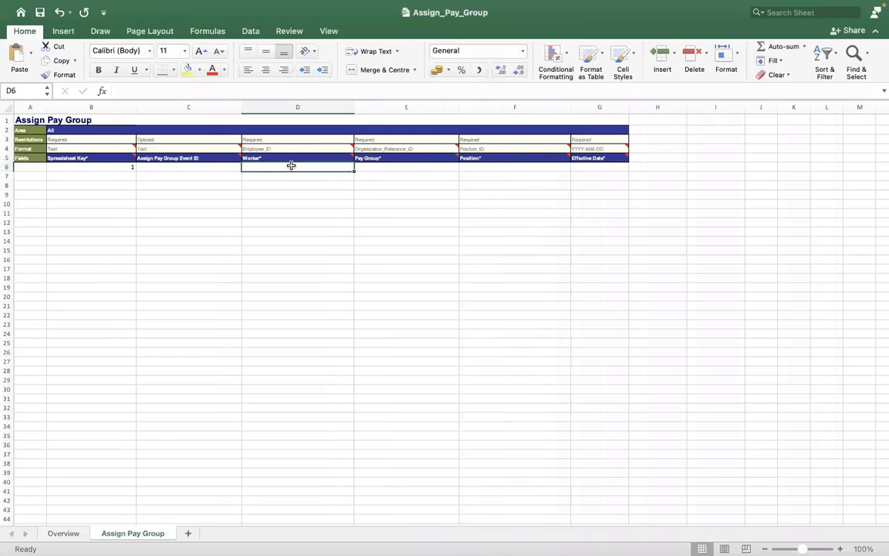
{"action": "type", "text": "'210"}
{"action": "type", "text": "3"}
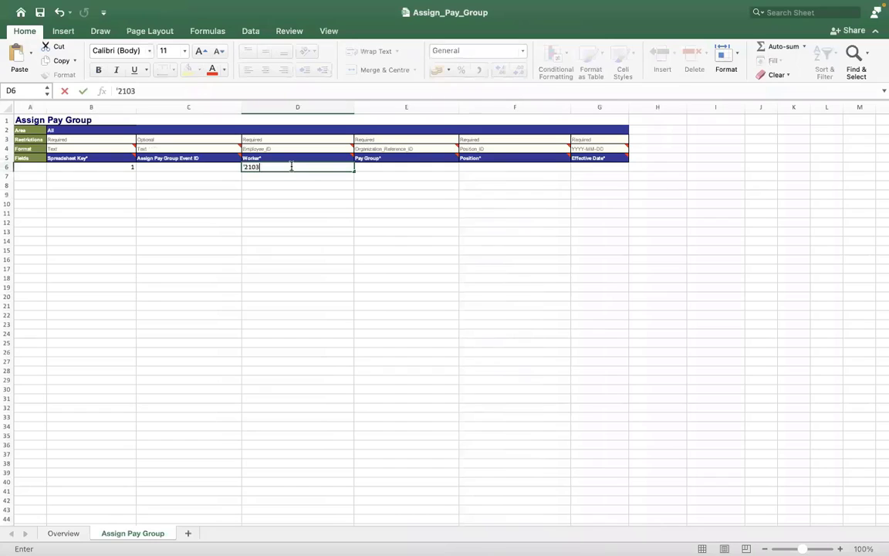
{"action": "type", "text": "2"}
{"action": "key", "text": "Return"}
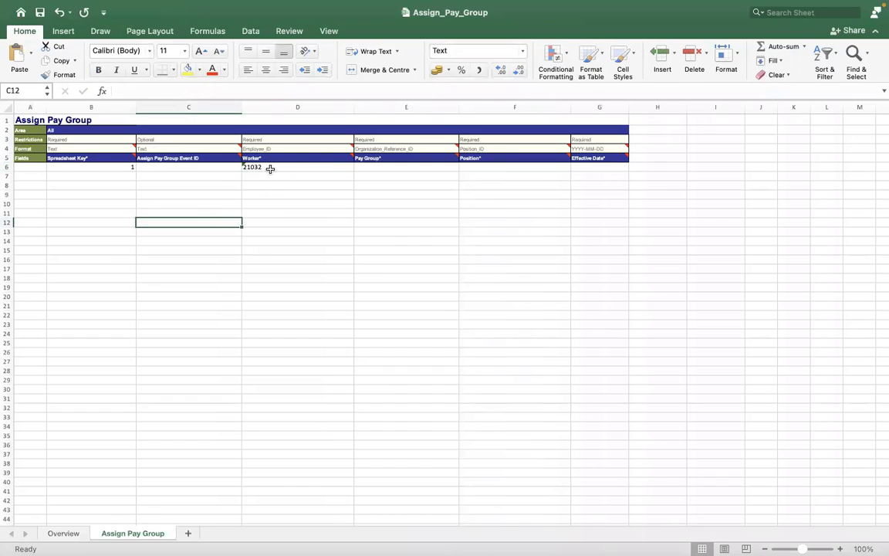
{"action": "left_click", "coordinate": [366, 165]}
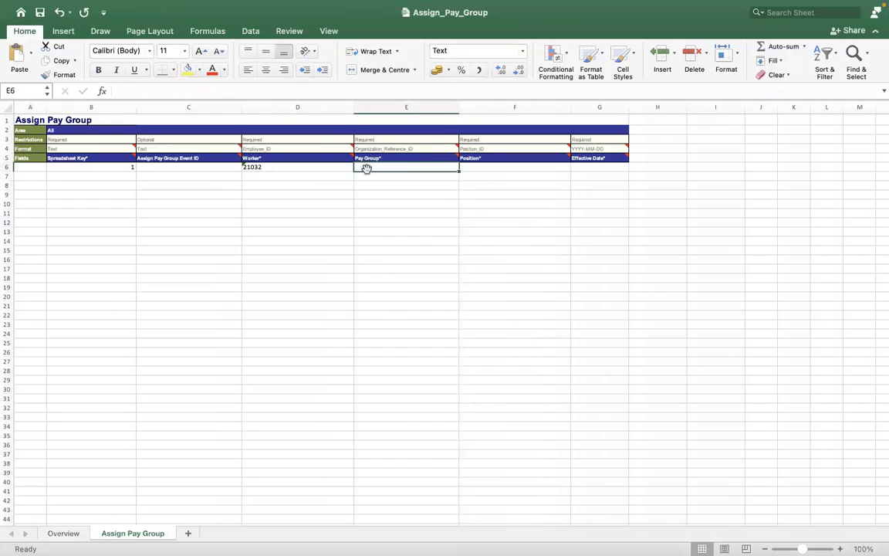
{"action": "key", "text": "ctrl+Right"}
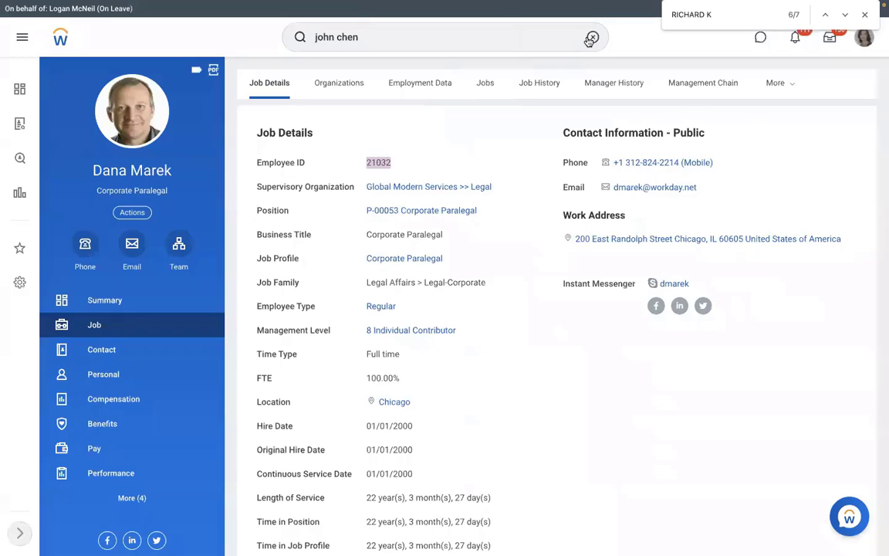
Run the View Pay Group report for RMS - Monthly PYG.
{"action": "left_click", "coordinate": [590, 38]}
{"action": "type", "text": "view pa"}
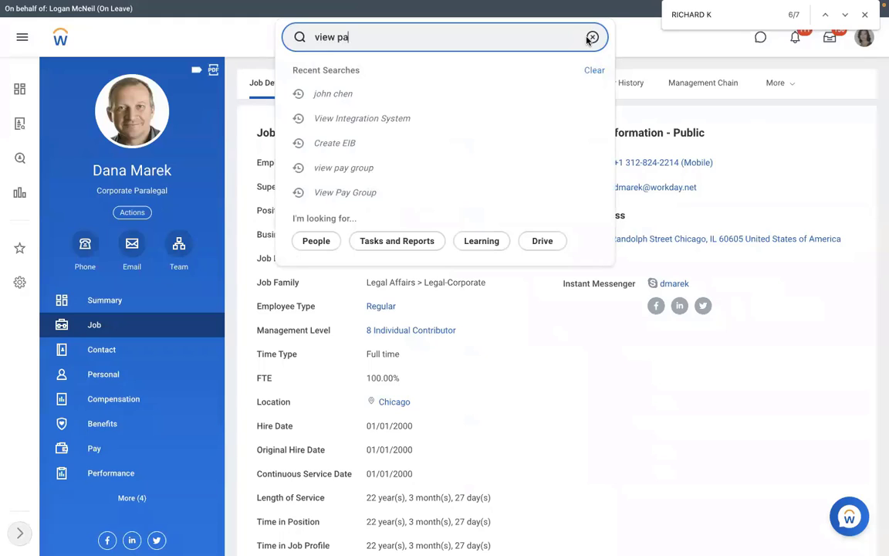
{"action": "type", "text": "y group"}
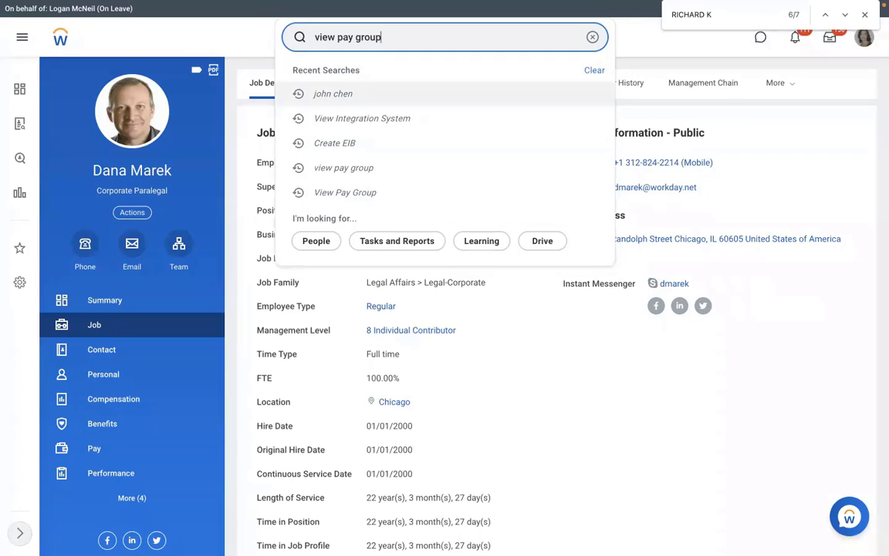
{"action": "key", "text": "Return"}
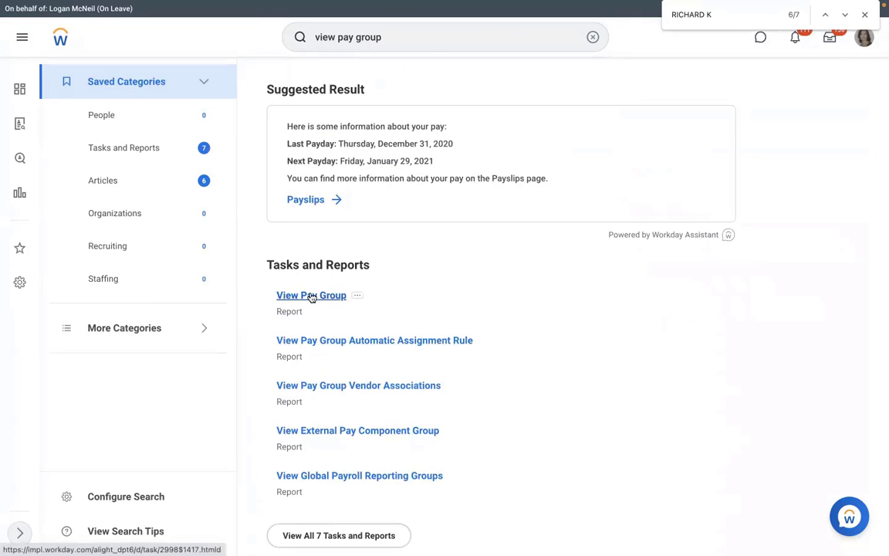
{"action": "left_click", "coordinate": [312, 296]}
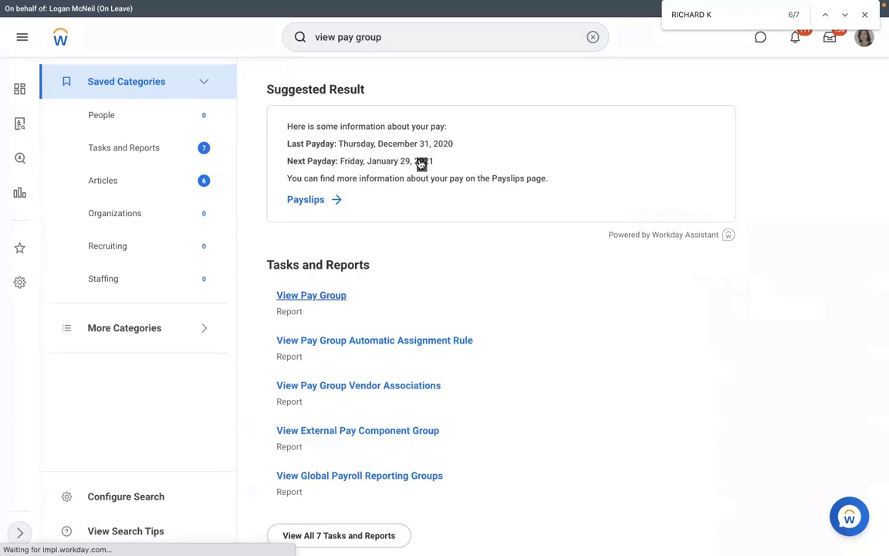
{"action": "type", "text": "rms"}
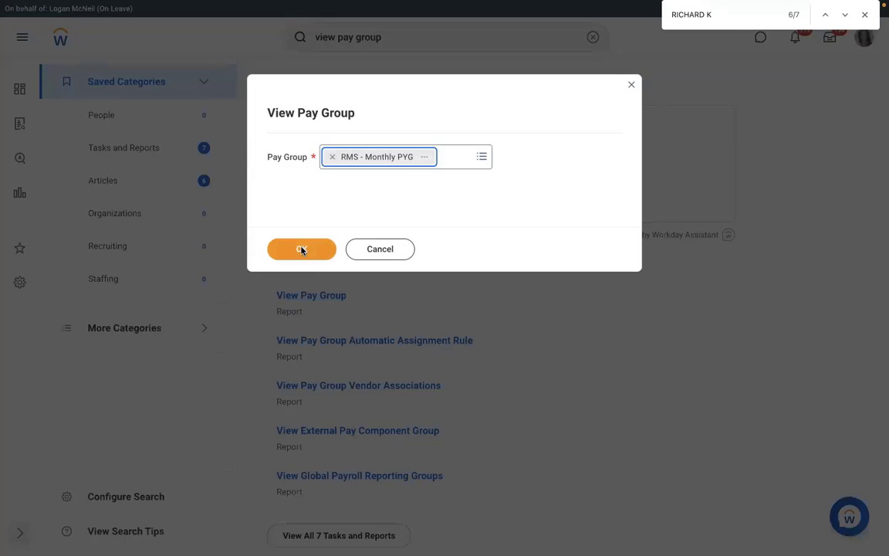
{"action": "left_click", "coordinate": [301, 249]}
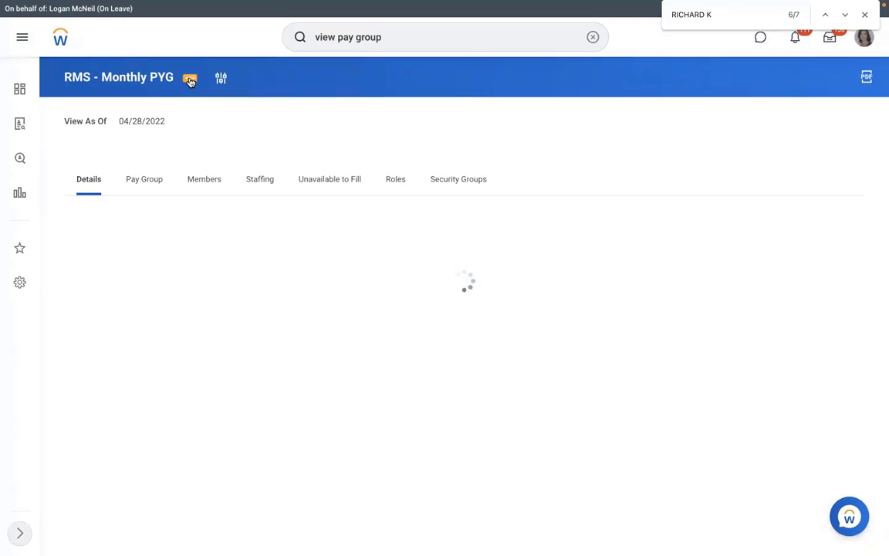
Show the pay group's Integration IDs and select reference ID PAY_GROUP-6-66.
{"action": "left_click", "coordinate": [189, 79]}
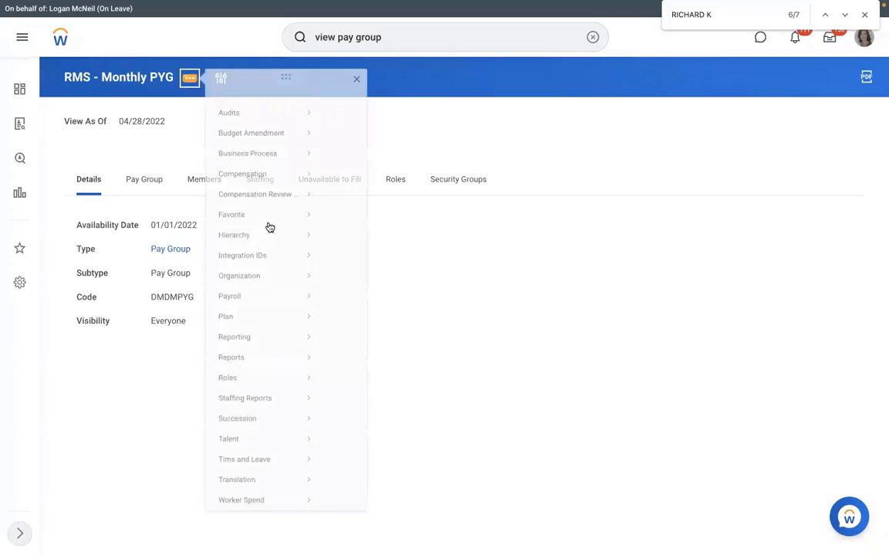
{"action": "mouse_move", "coordinate": [270, 247]}
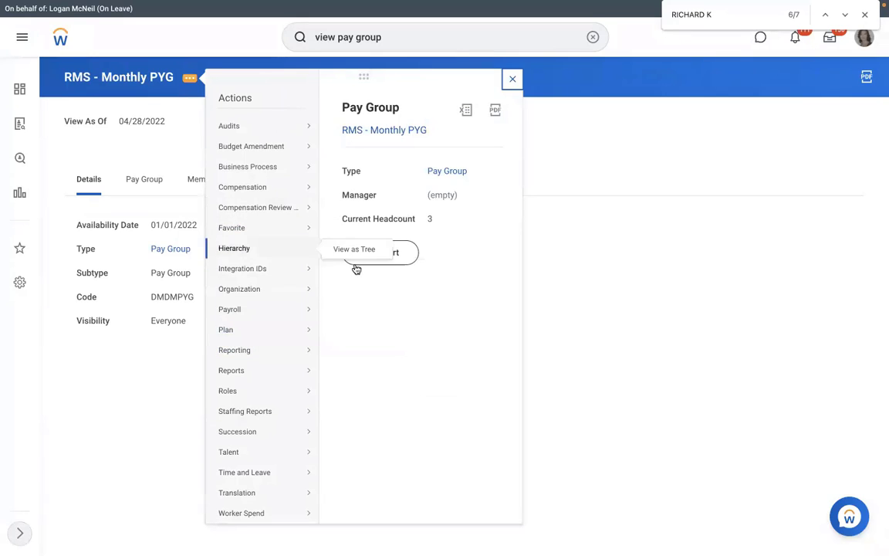
{"action": "mouse_move", "coordinate": [270, 268]}
{"action": "left_click", "coordinate": [352, 268]}
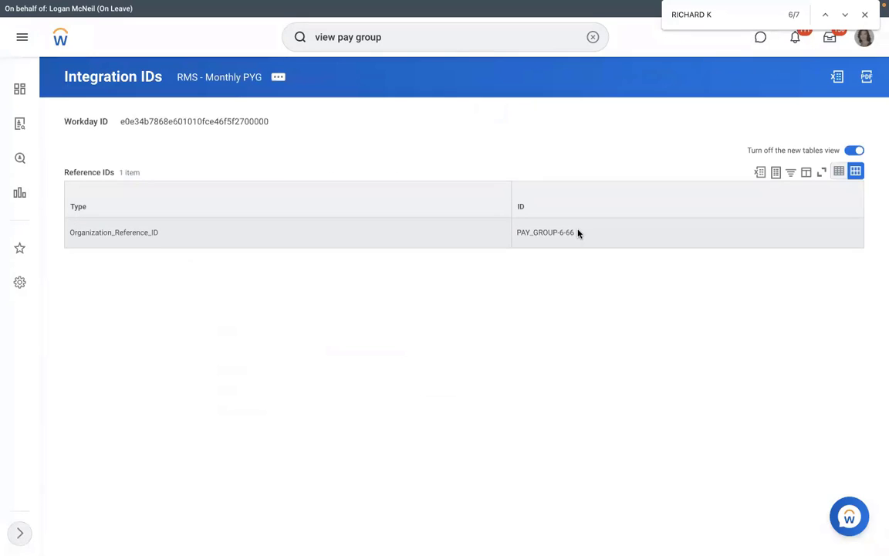
{"action": "left_click_drag", "start_coordinate": [578, 232], "coordinate": [519, 232]}
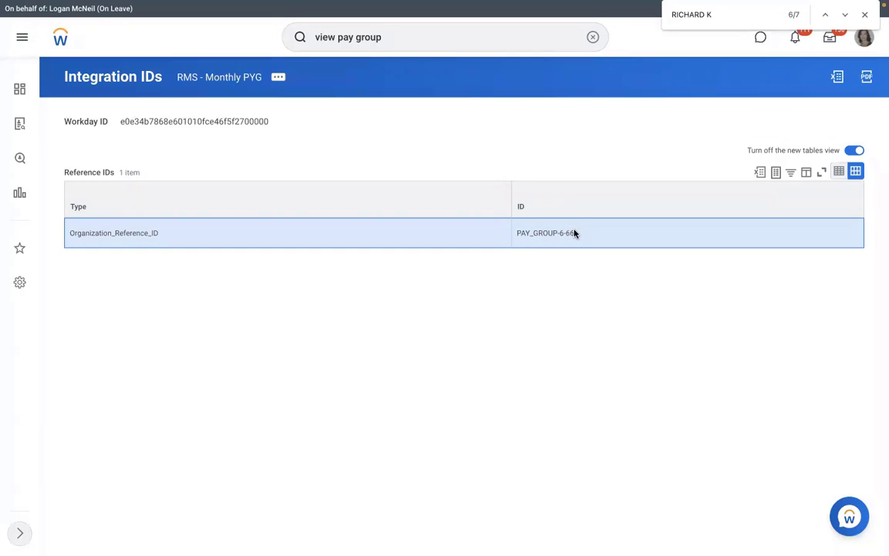
{"action": "left_click_drag", "start_coordinate": [573, 230], "coordinate": [519, 232]}
{"action": "key", "text": "super+c"}
{"action": "key", "text": "ctrl+Left"}
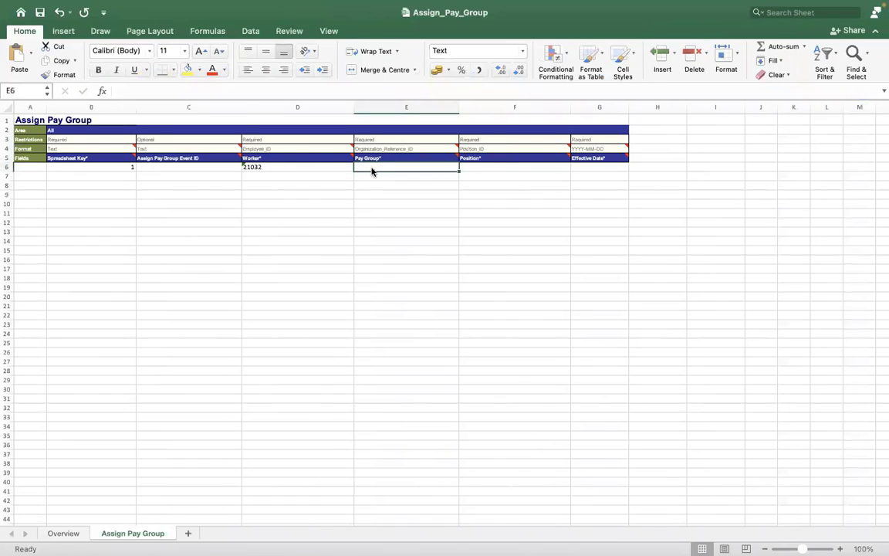
Paste PAY_GROUP-6-66 into Pay Group cell E6 and verify it against Workday.
{"action": "key", "text": "super+v"}
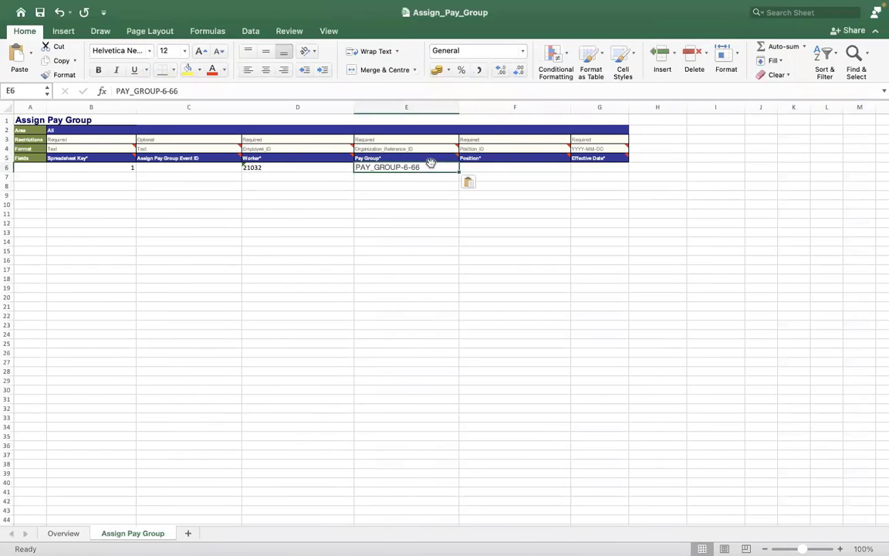
{"action": "left_click", "coordinate": [213, 91]}
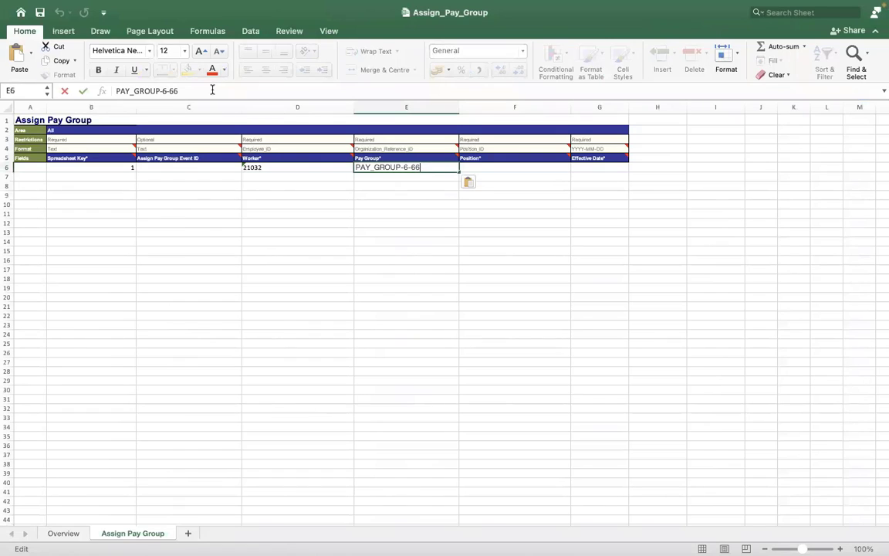
{"action": "key", "text": "Left"}
{"action": "key", "text": "Left"}
{"action": "key", "text": "Left"}
{"action": "key", "text": "Left"}
{"action": "key", "text": "Left"}
{"action": "key", "text": "Left"}
{"action": "key", "text": "Left"}
{"action": "key", "text": "Left"}
{"action": "key", "text": "Left"}
{"action": "key", "text": "Left"}
{"action": "key", "text": "Left"}
{"action": "key", "text": "Left"}
{"action": "key", "text": "Left"}
{"action": "key", "text": "Left"}
{"action": "key", "text": "ctrl+Right"}
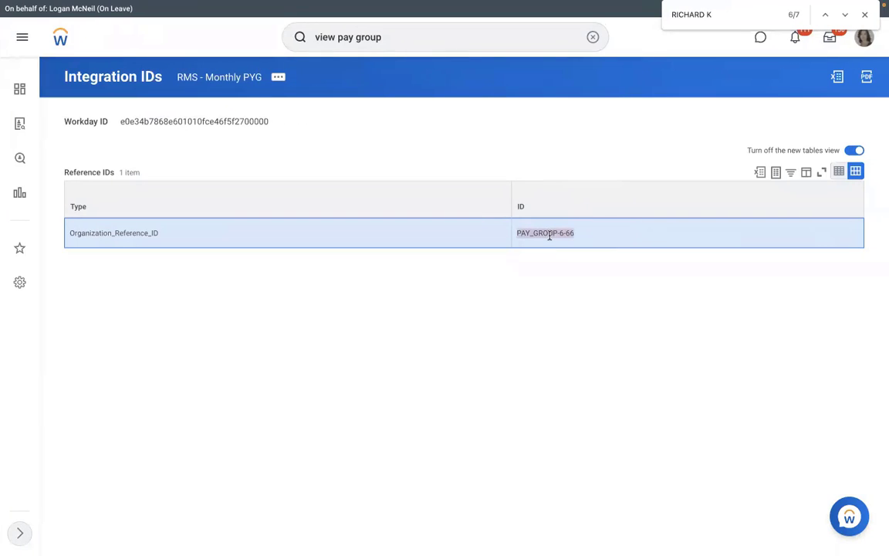
{"action": "key", "text": "ctrl+Left"}
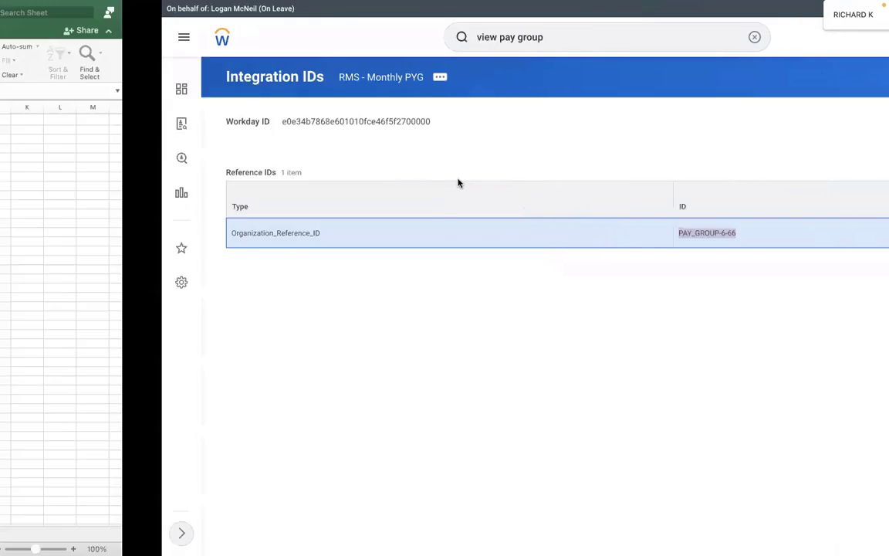
{"action": "left_click", "coordinate": [491, 167]}
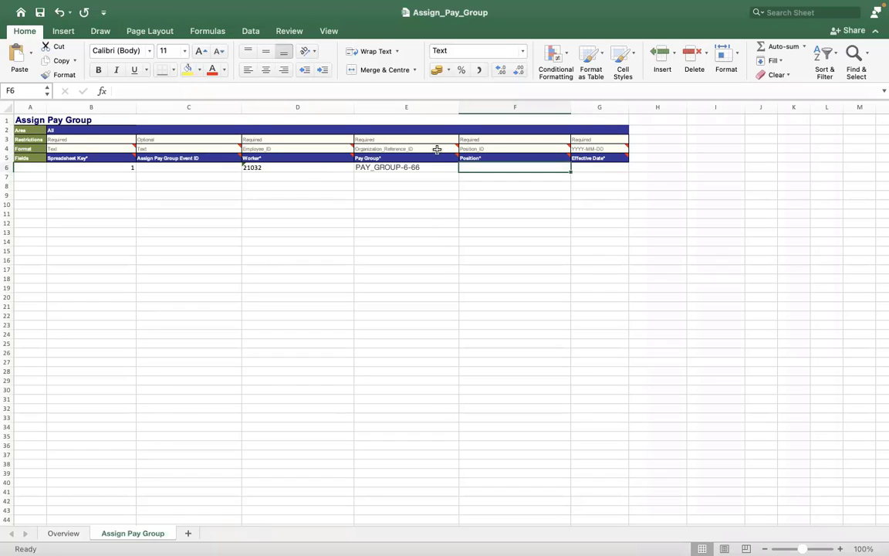
Check the allowed ID types for the Pay Group column without changing them.
{"action": "left_click", "coordinate": [447, 148]}
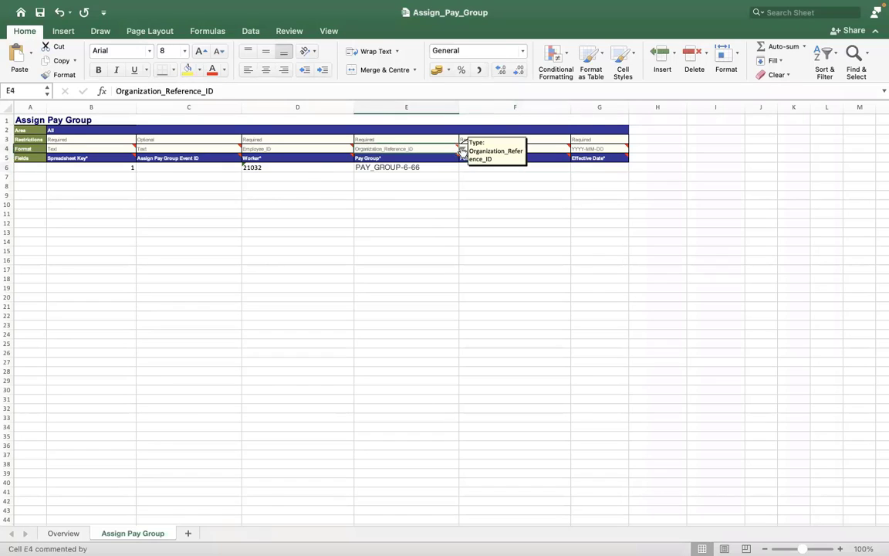
{"action": "left_click", "coordinate": [460, 150]}
{"action": "left_click", "coordinate": [457, 170]}
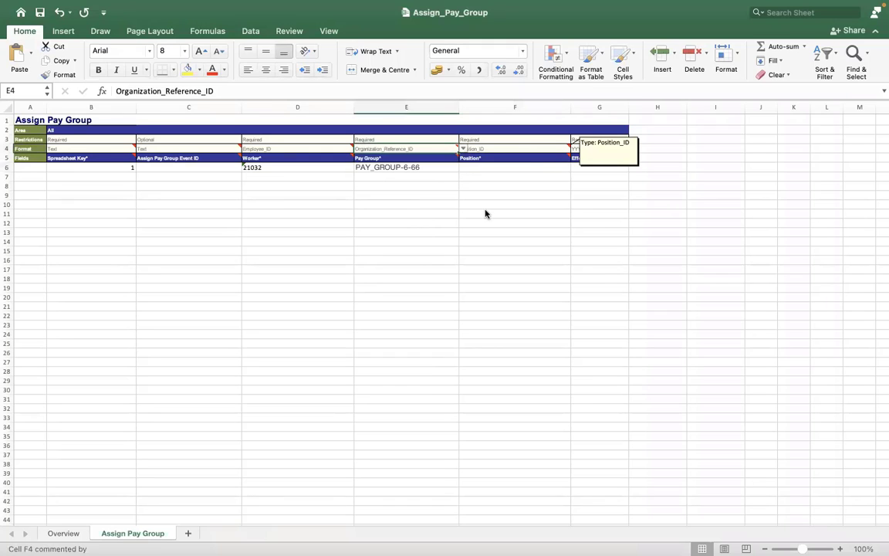
{"action": "key", "text": "ctrl+Right"}
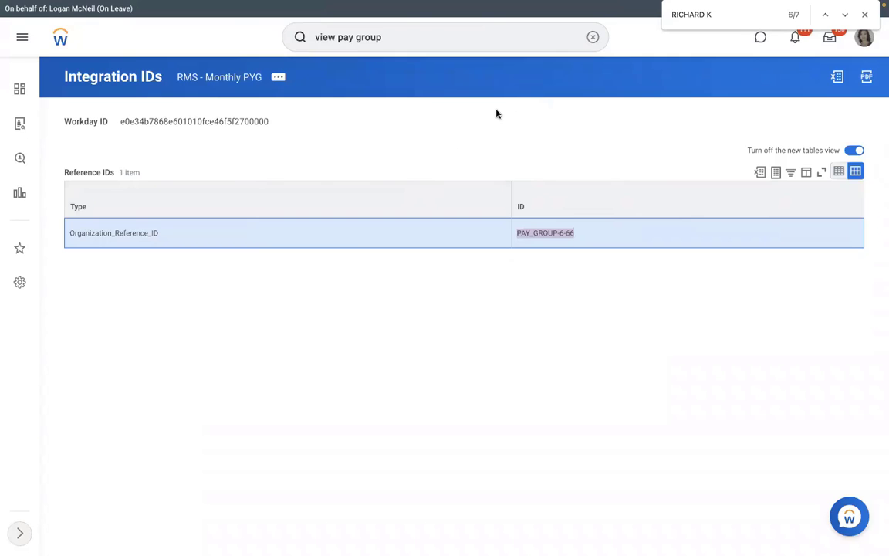
Search the worker's employee ID in Workday and read Position P-00053 Corporate Paralegal.
{"action": "key", "text": "ctrl+Left"}
{"action": "key", "text": "ctrl+Right"}
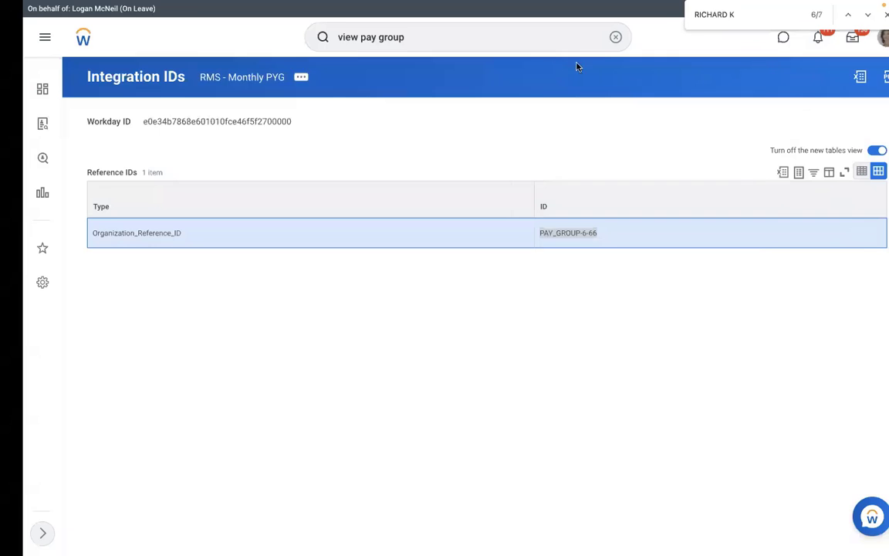
{"action": "left_click", "coordinate": [592, 39]}
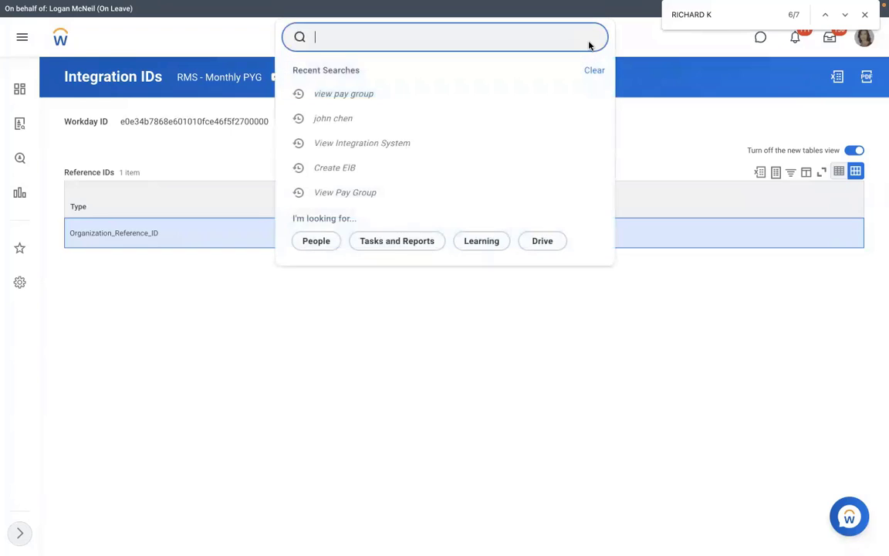
{"action": "type", "text": "21032"}
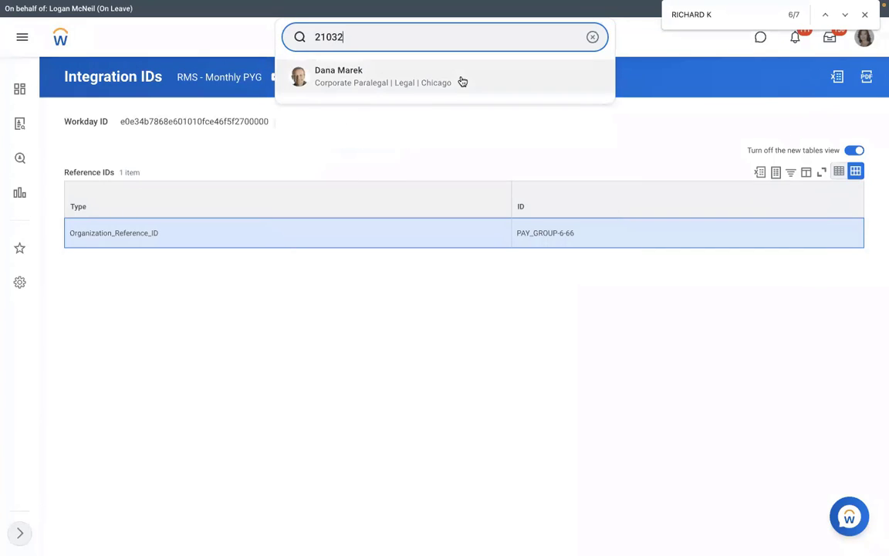
{"action": "left_click", "coordinate": [461, 80]}
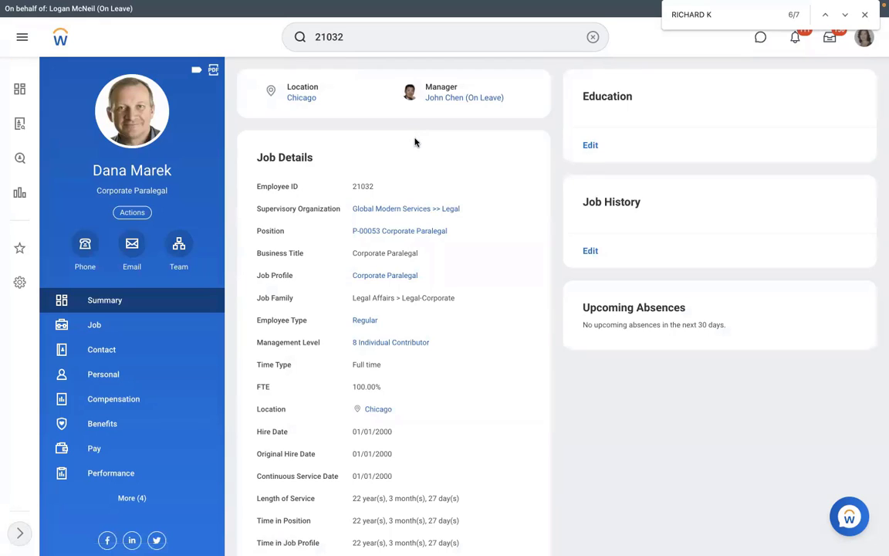
{"action": "mouse_move", "coordinate": [390, 233]}
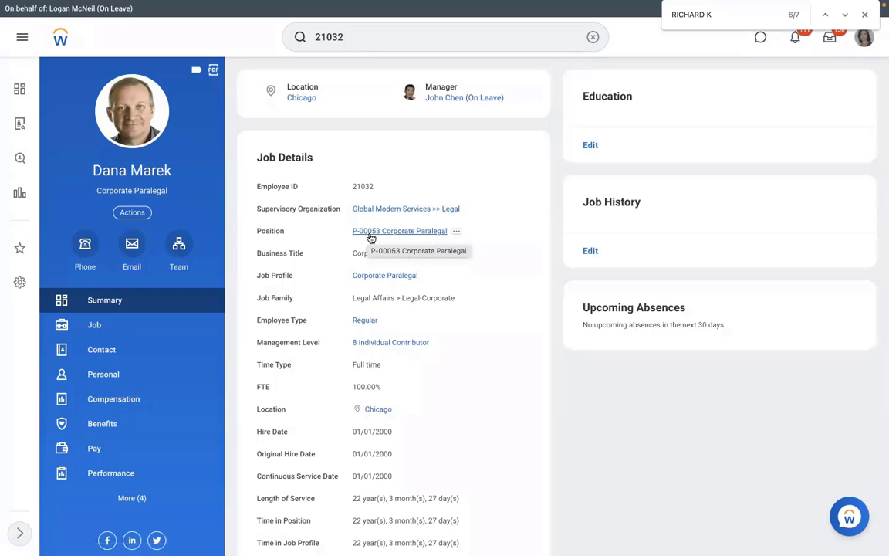
{"action": "key", "text": "ctrl+Right"}
{"action": "key", "text": "ctrl+Left"}
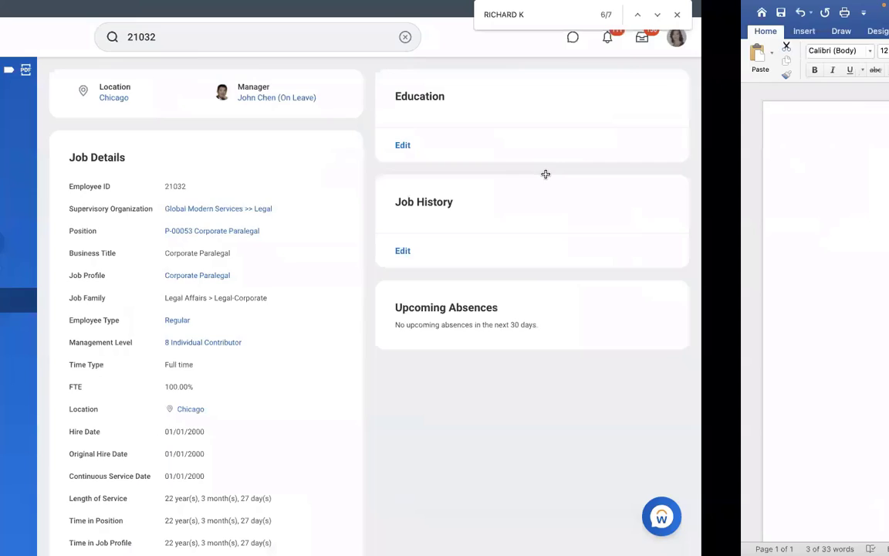
{"action": "key", "text": "ctrl+Left"}
Enter position ID P-00053 in cell F6, matching the worker's Workday profile.
{"action": "left_click", "coordinate": [470, 169]}
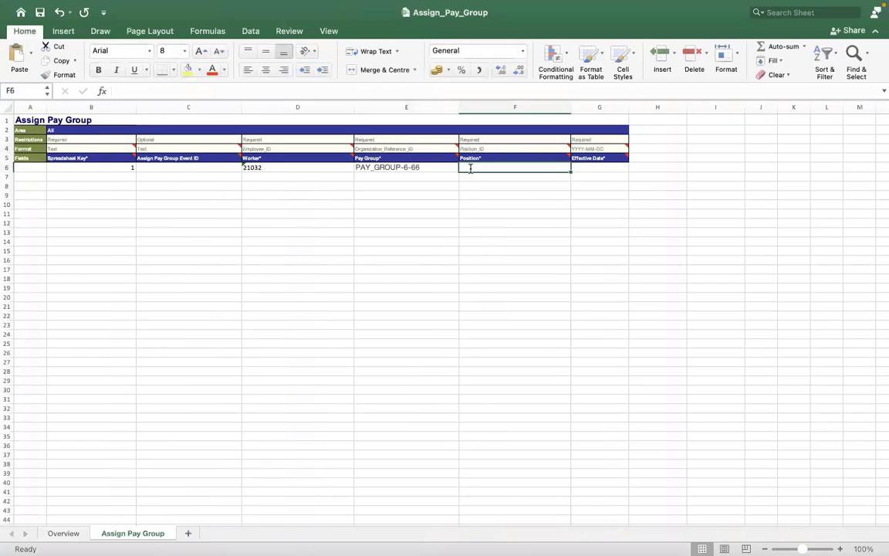
{"action": "double_click", "coordinate": [470, 168]}
{"action": "type", "text": "P"}
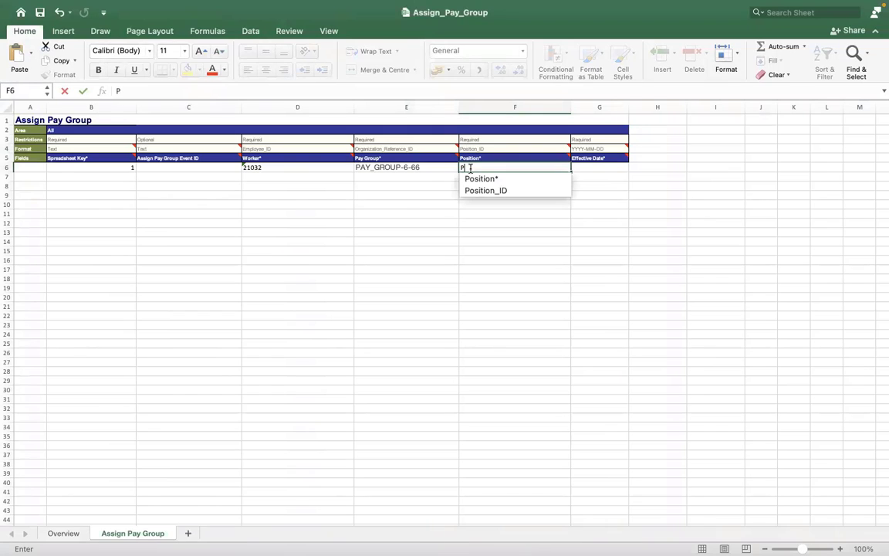
{"action": "type", "text": "-000"}
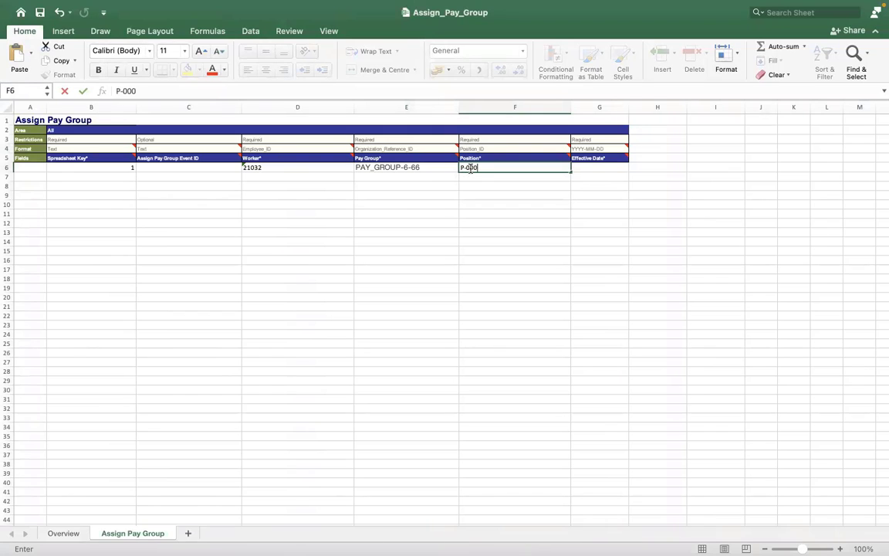
{"action": "key", "text": "ctrl+Right"}
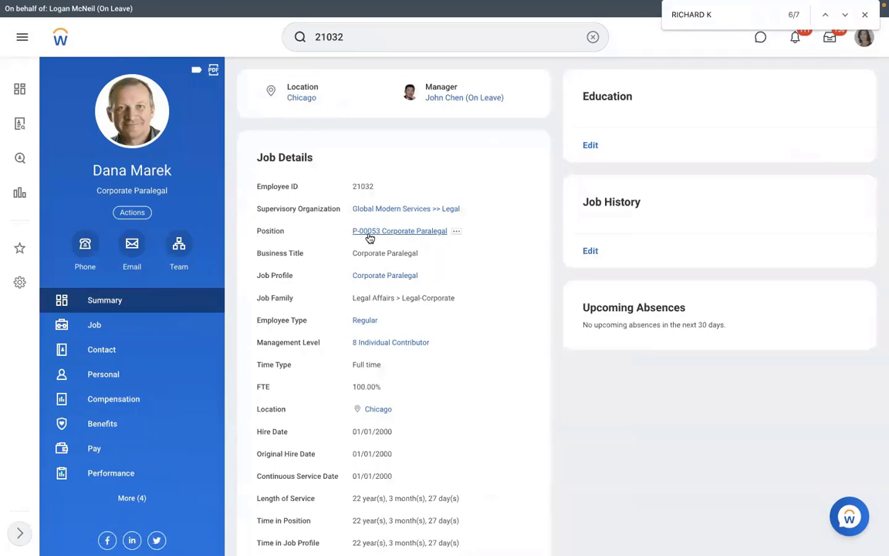
{"action": "key", "text": "ctrl+Left"}
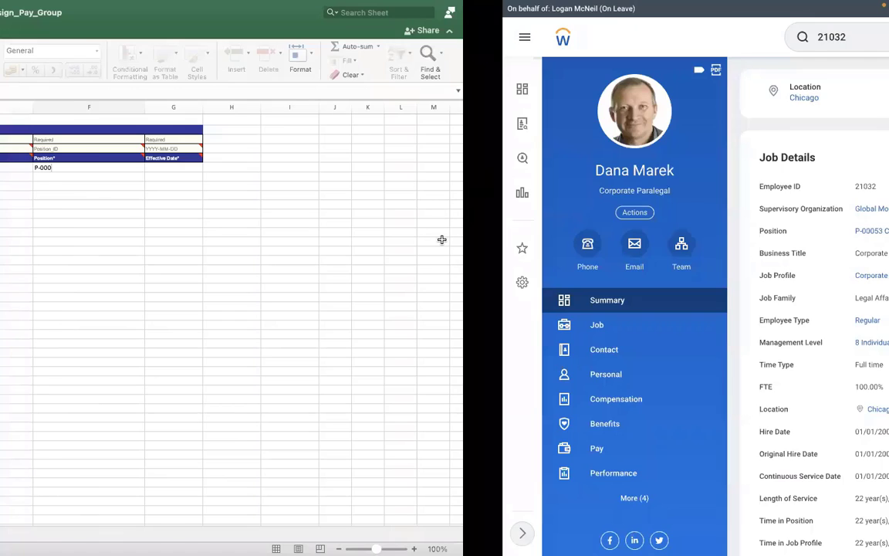
{"action": "type", "text": "53"}
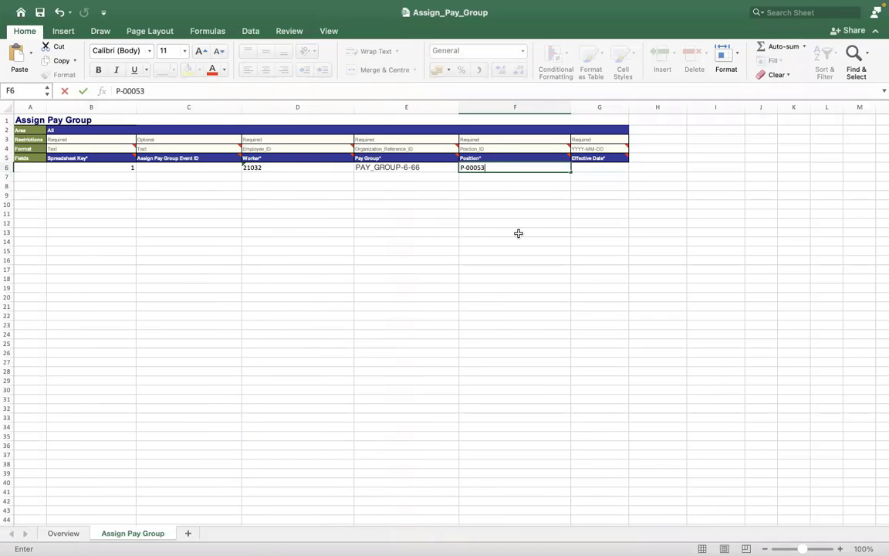
{"action": "left_click", "coordinate": [542, 226]}
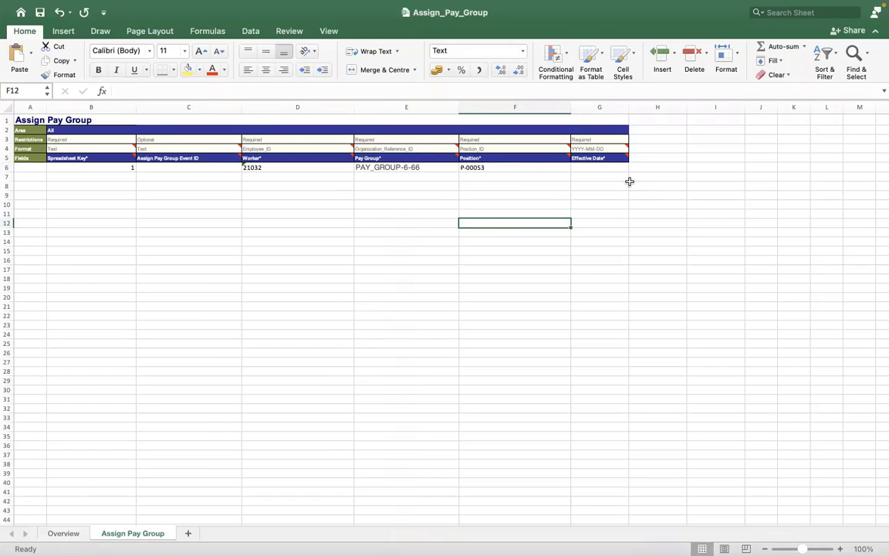
{"action": "left_click", "coordinate": [591, 166]}
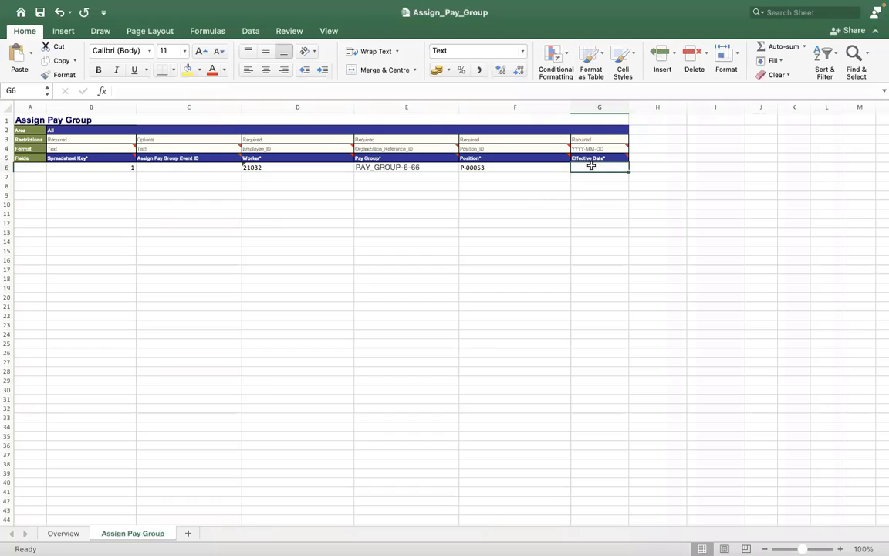
Enter 2022/01/05 as the effective date in cell G6.
{"action": "type", "text": "2022"}
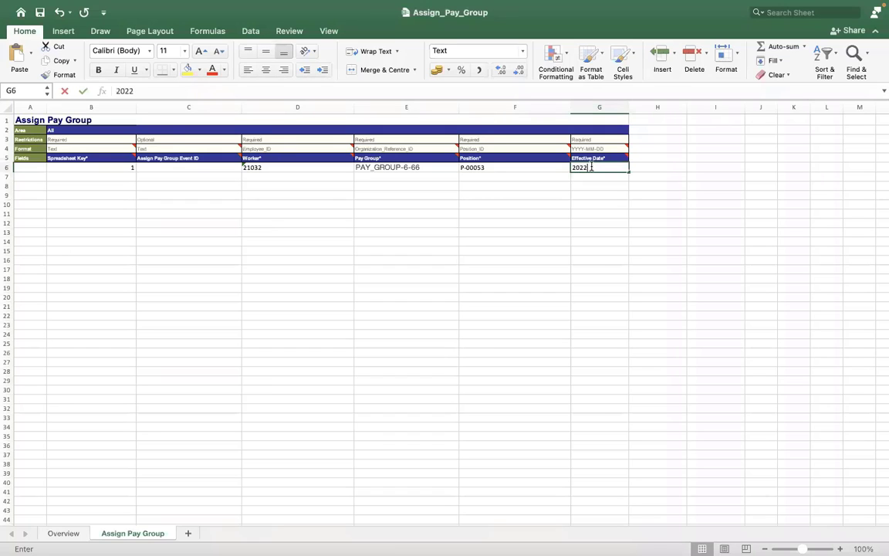
{"action": "type", "text": "/"}
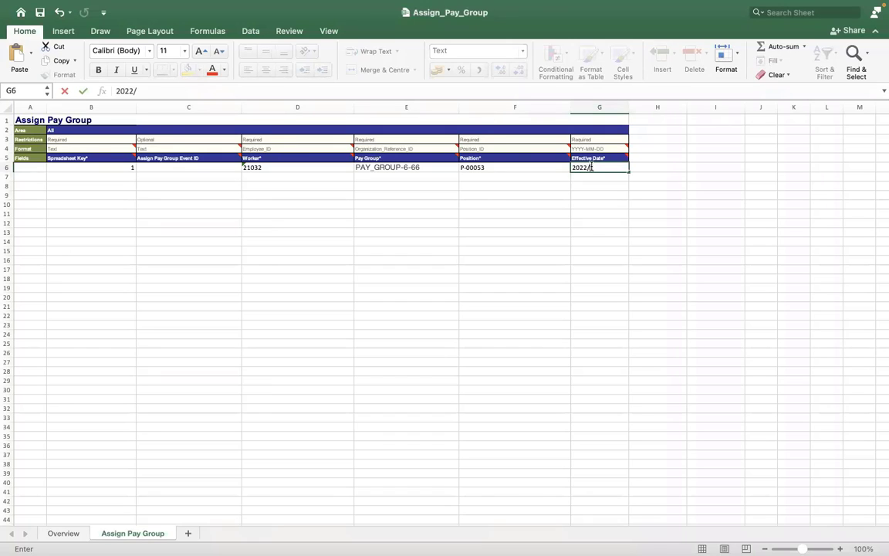
{"action": "type", "text": "01/05"}
{"action": "left_click", "coordinate": [543, 178]}
{"action": "left_click", "coordinate": [588, 168]}
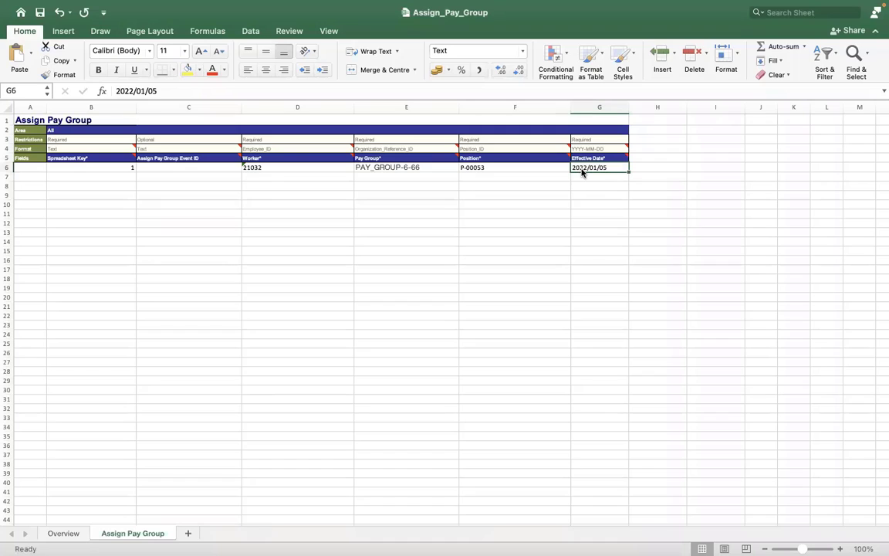
Apply the Date number format to the 2022/01/05 value in G6 via Format Cells.
{"action": "right_click", "coordinate": [582, 168]}
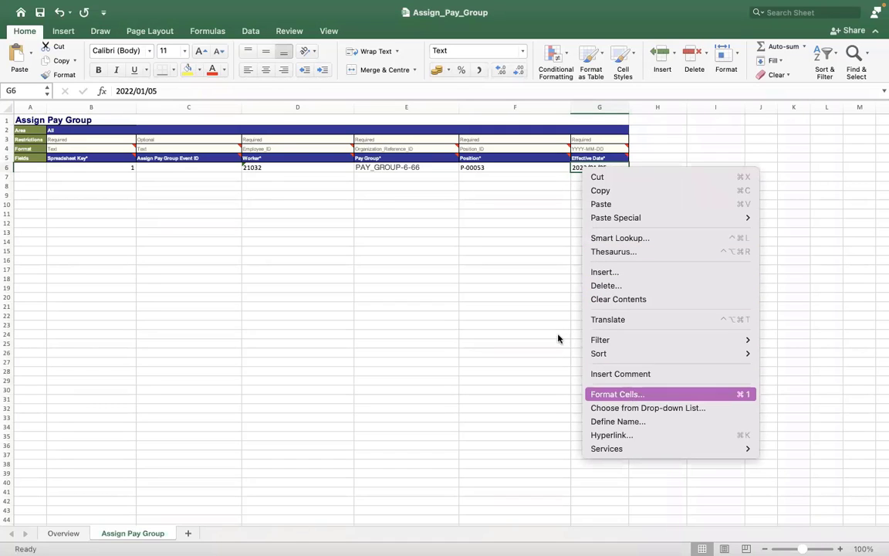
{"action": "left_click", "coordinate": [538, 174]}
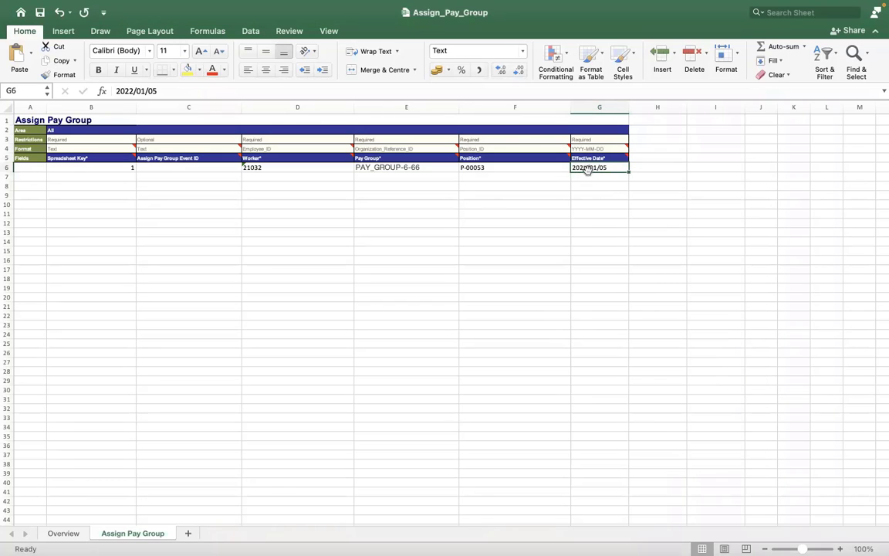
{"action": "right_click", "coordinate": [588, 172]}
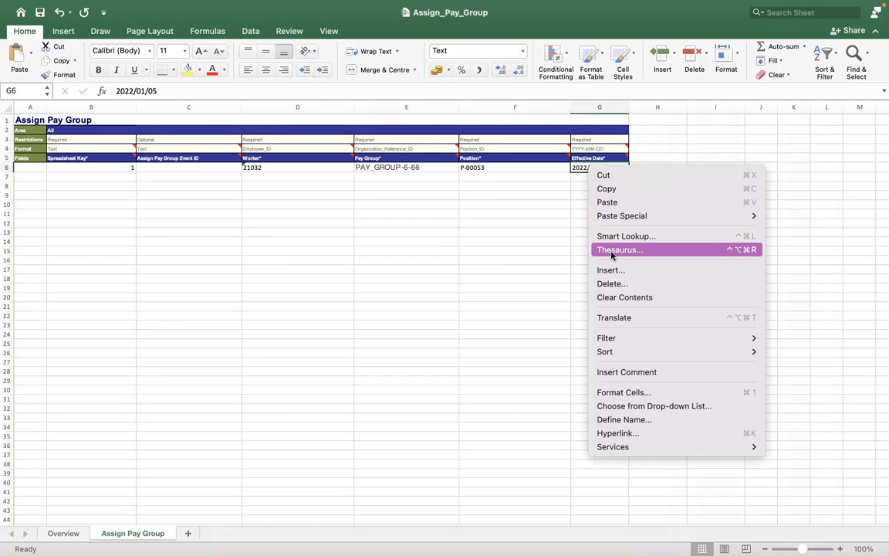
{"action": "key", "text": "Escape"}
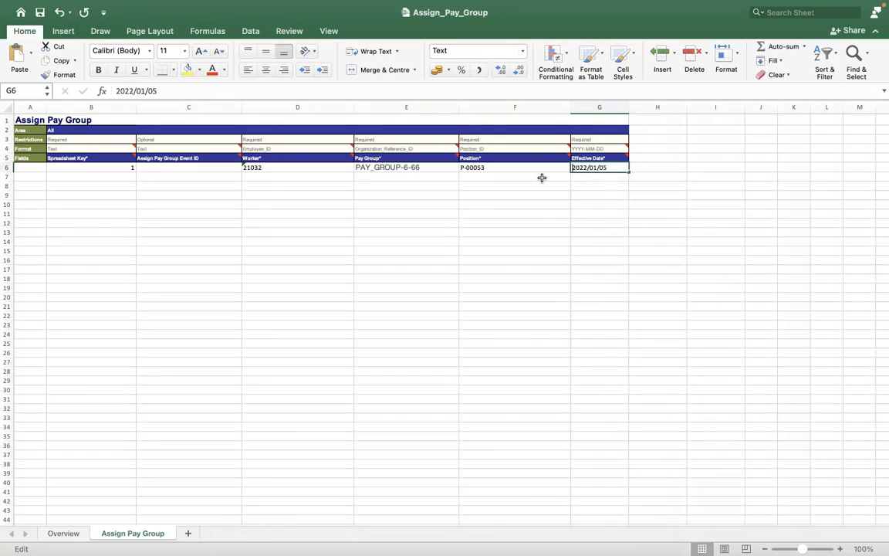
{"action": "key", "text": "F2"}
{"action": "left_click", "coordinate": [537, 171]}
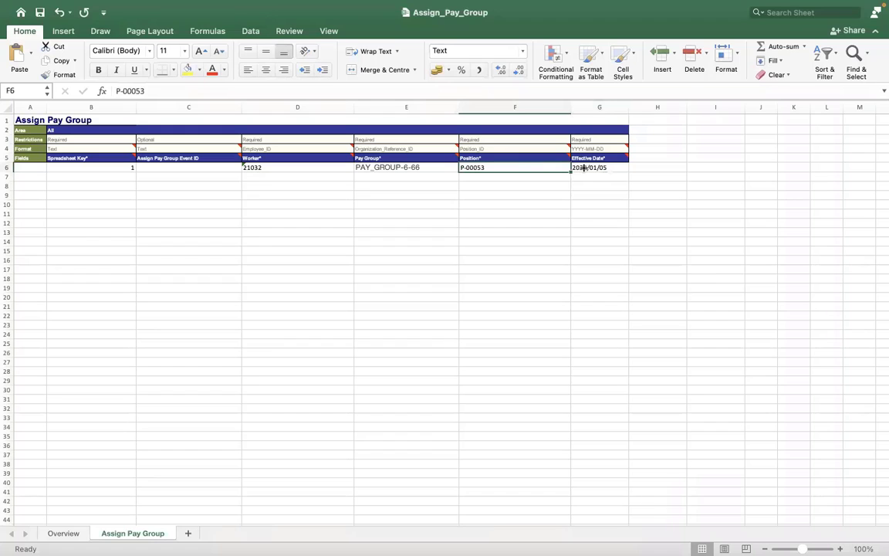
{"action": "left_click", "coordinate": [584, 168]}
{"action": "right_click", "coordinate": [585, 168]}
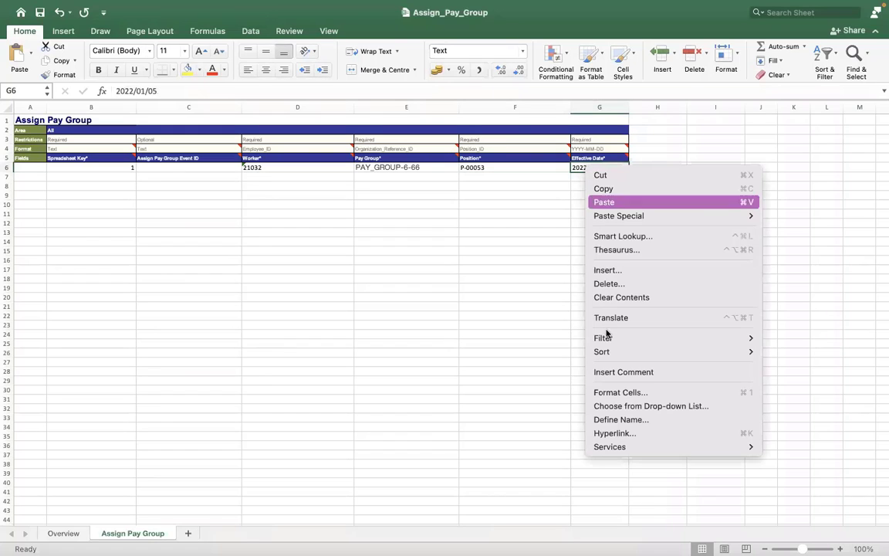
{"action": "left_click", "coordinate": [611, 394]}
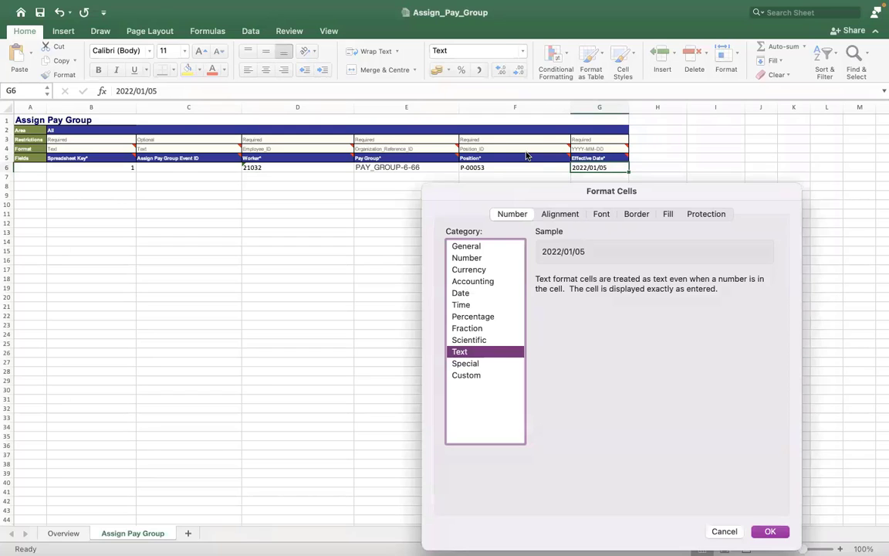
{"action": "left_click_drag", "start_coordinate": [526, 154], "coordinate": [533, 96]}
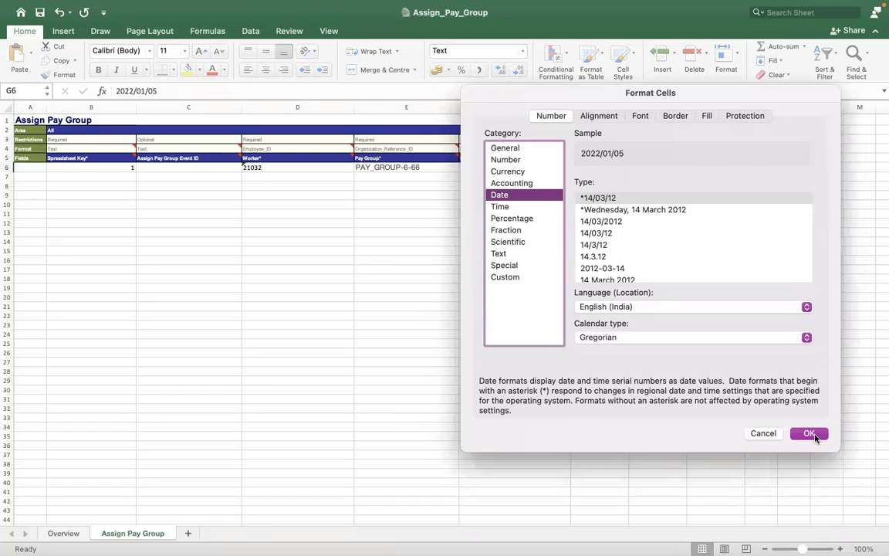
{"action": "left_click", "coordinate": [815, 438]}
{"action": "left_click", "coordinate": [515, 186]}
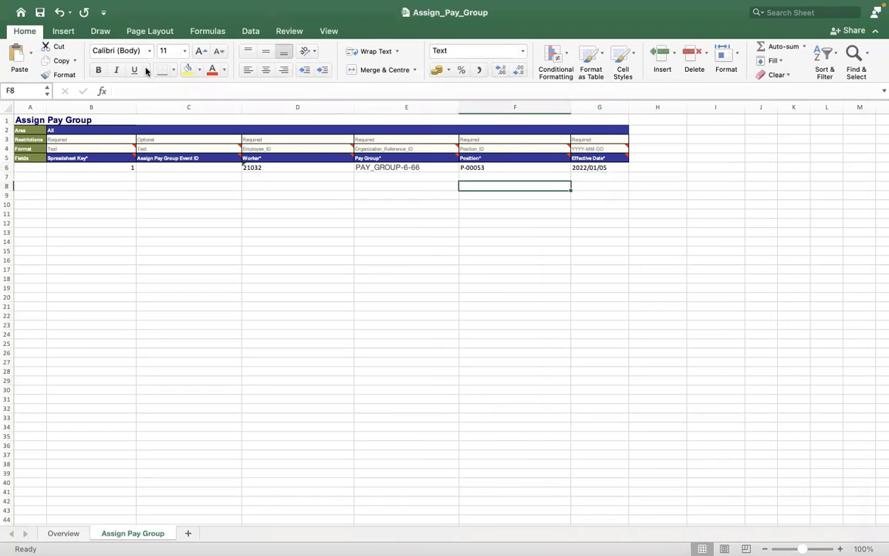
{"action": "key", "text": "Up"}
{"action": "key", "text": "Up"}
{"action": "key", "text": "Right"}
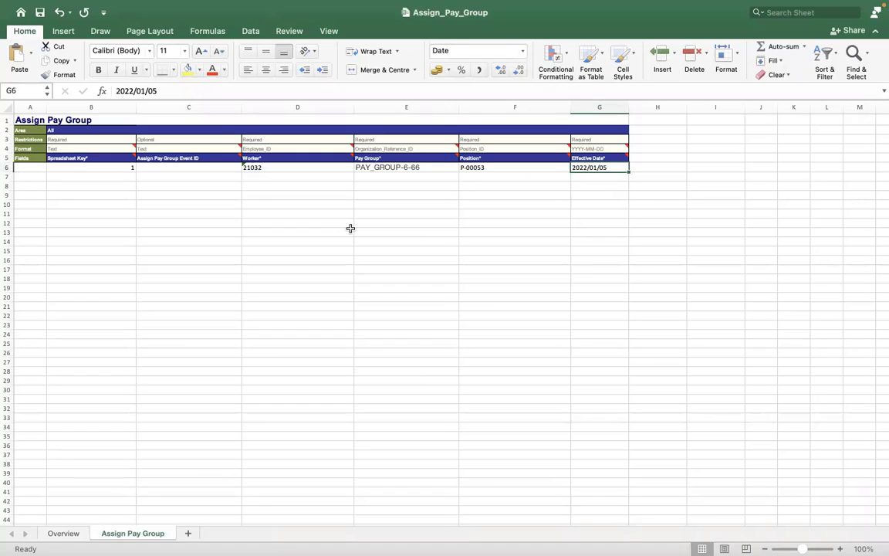
{"action": "left_click", "coordinate": [350, 229]}
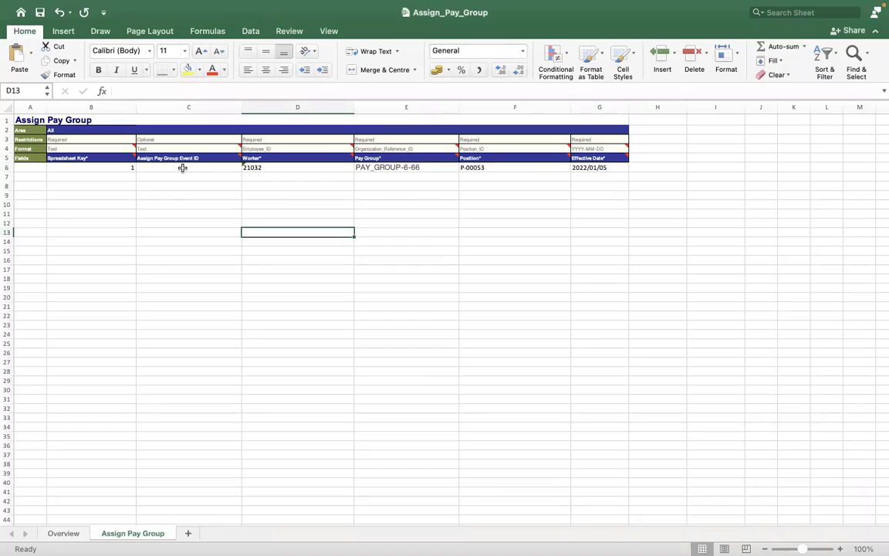
Run View Pay Group for RMS - Monthly PYG and list its members.
{"action": "key", "text": "ctrl+Right"}
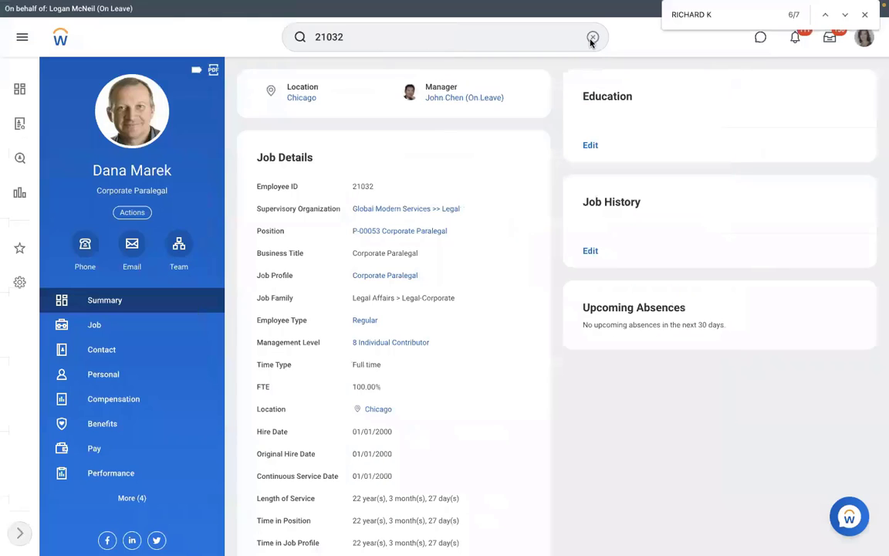
{"action": "left_click", "coordinate": [593, 38]}
{"action": "type", "text": "V"}
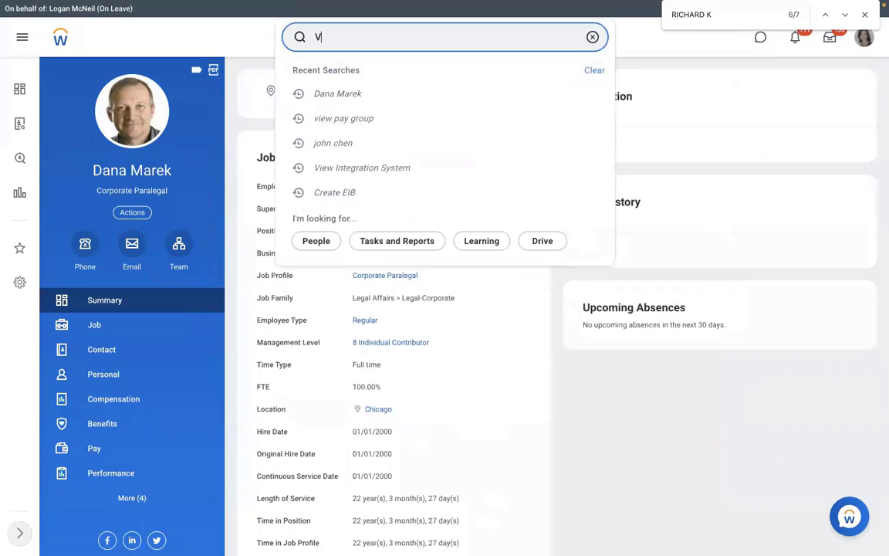
{"action": "type", "text": "IEW PAY GROUP"}
{"action": "left_click", "coordinate": [452, 68]}
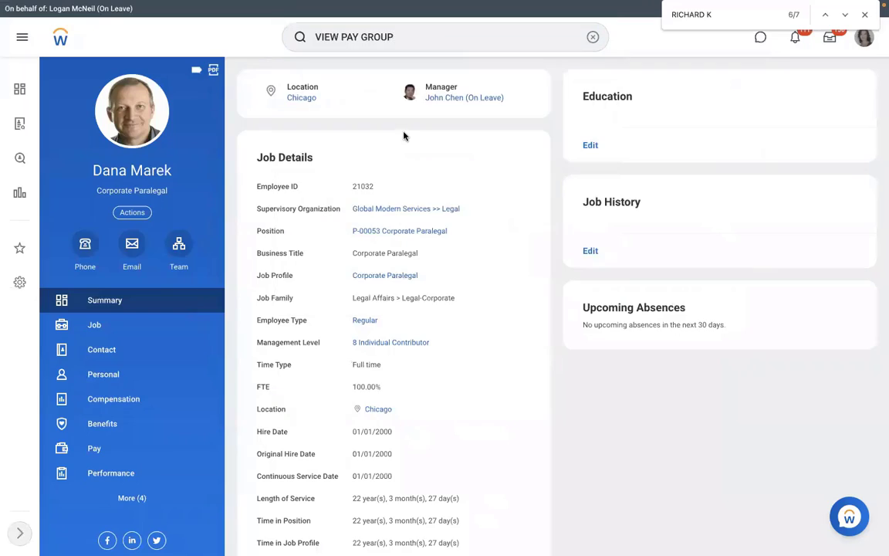
{"action": "type", "text": "R"}
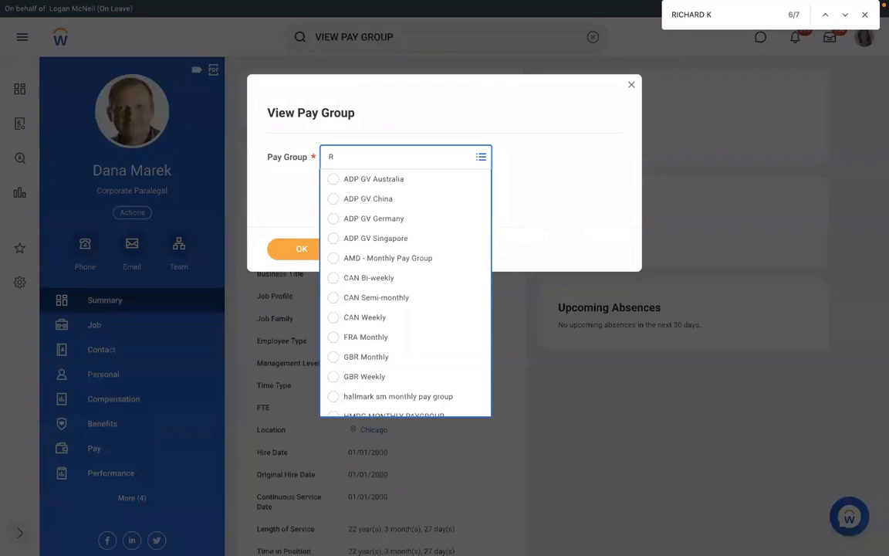
{"action": "type", "text": "MS"}
{"action": "key", "text": "Return"}
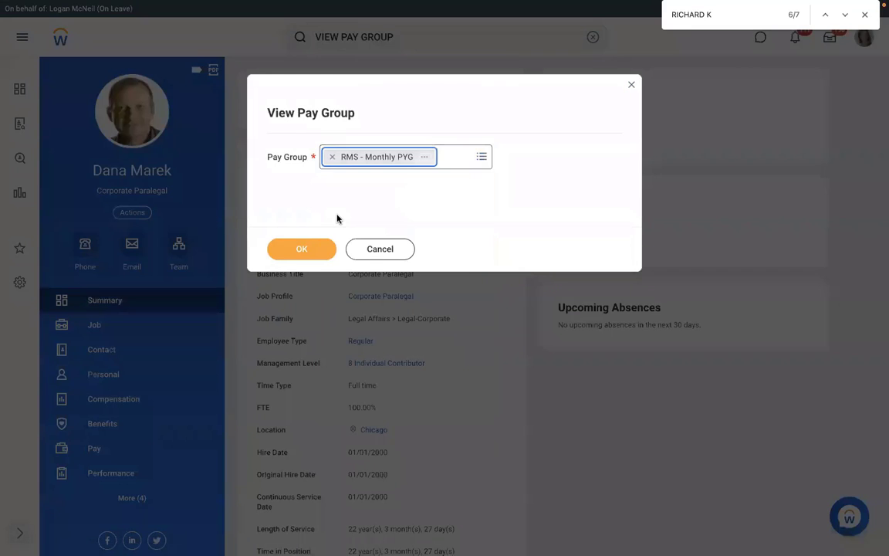
{"action": "key", "text": "Return"}
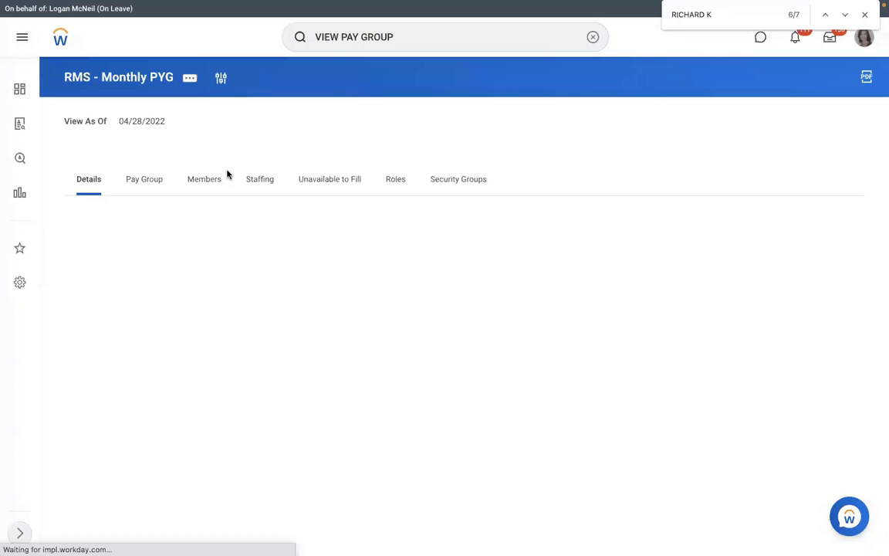
{"action": "left_click", "coordinate": [217, 177]}
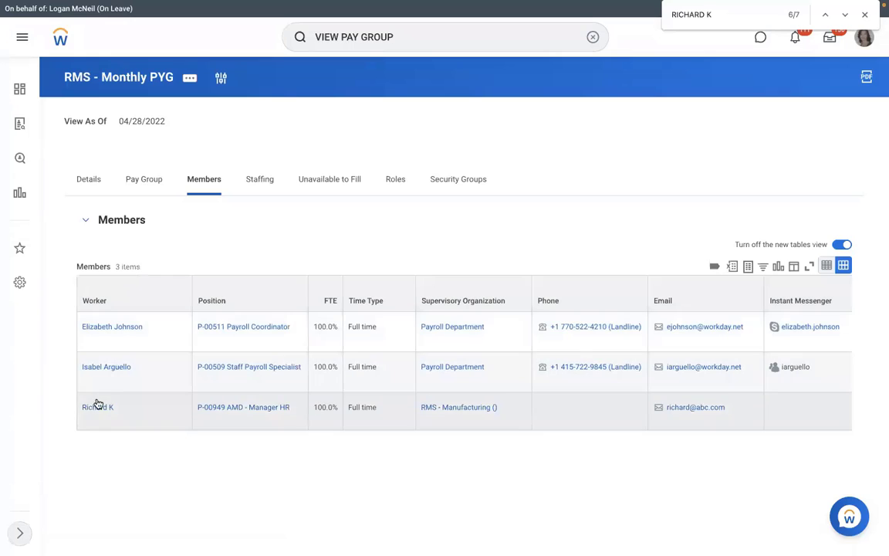
Open the worker's Worker History and the Assign Pay Group event's actions.
{"action": "left_click", "coordinate": [99, 407]}
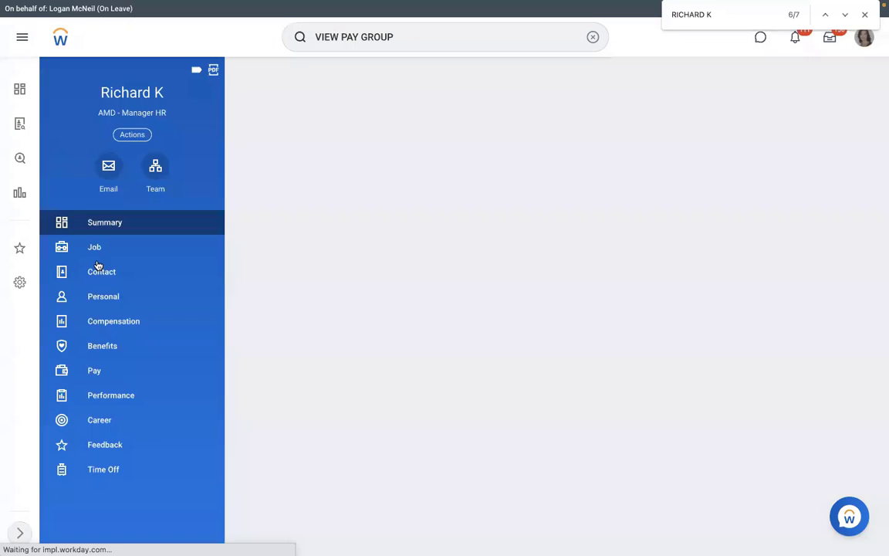
{"action": "left_click", "coordinate": [89, 252]}
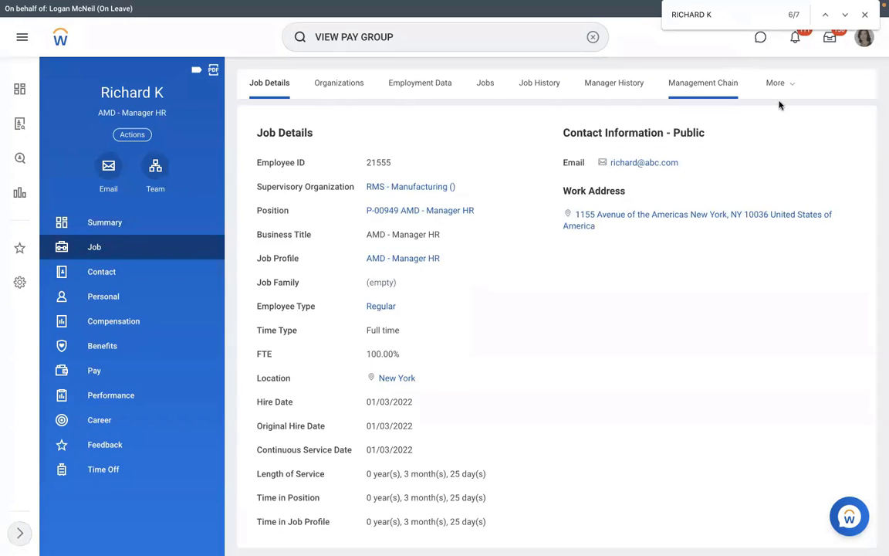
{"action": "left_click", "coordinate": [774, 83]}
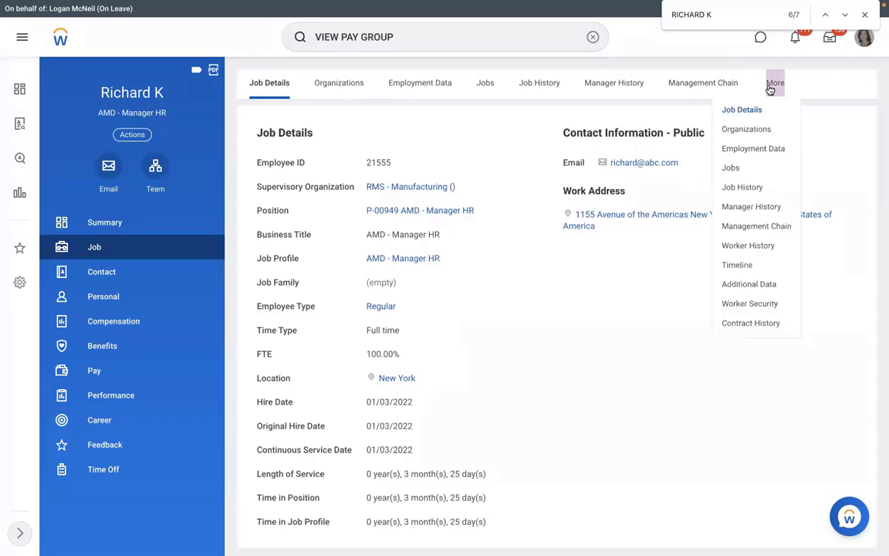
{"action": "left_click", "coordinate": [747, 248]}
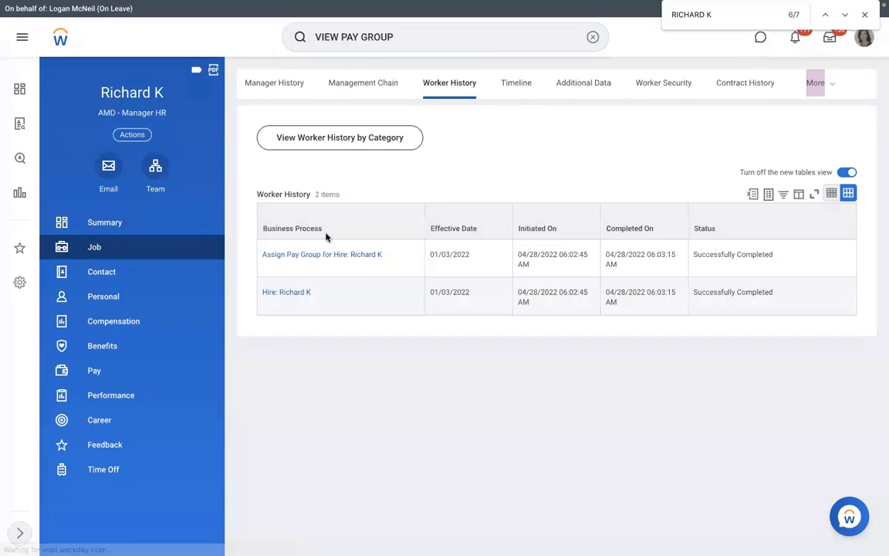
{"action": "left_click", "coordinate": [389, 255]}
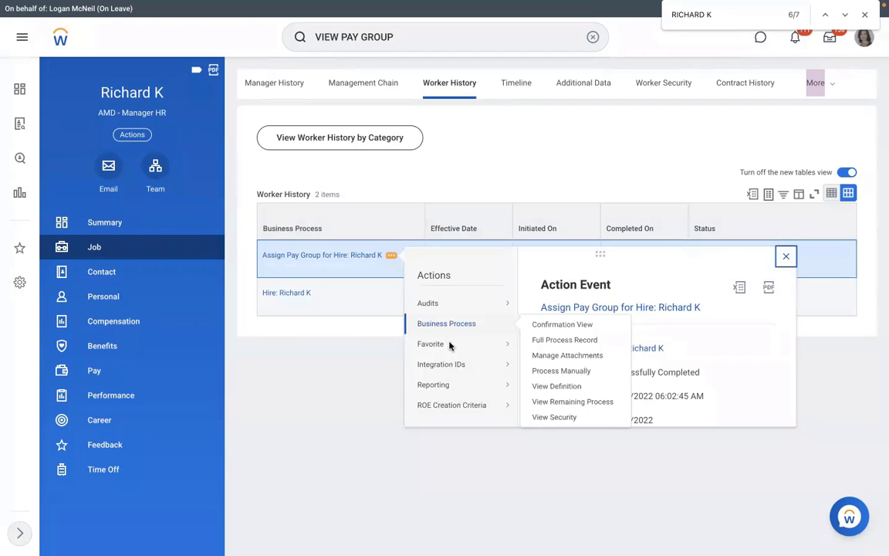
View the Assign Pay Group event's Integration IDs and select its reference ID.
{"action": "mouse_move", "coordinate": [461, 364]}
{"action": "left_click", "coordinate": [540, 366]}
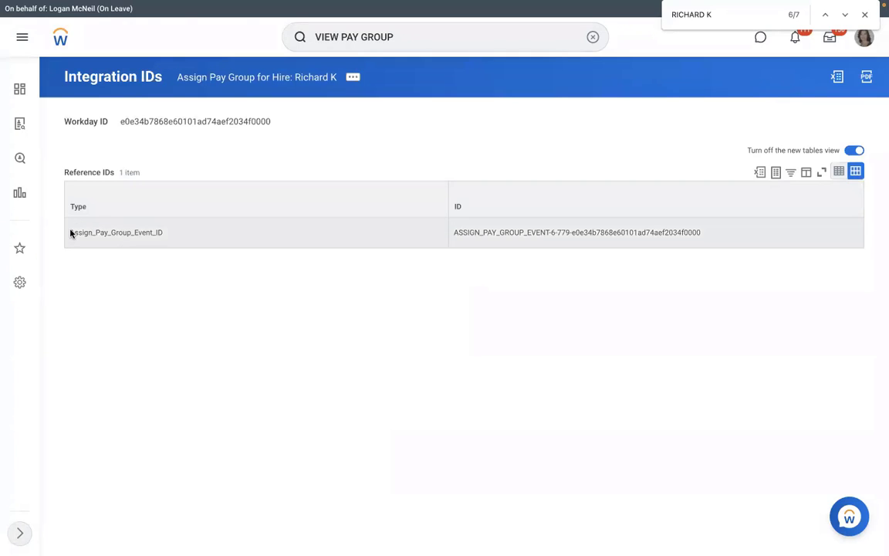
{"action": "left_click_drag", "start_coordinate": [70, 233], "coordinate": [706, 235]}
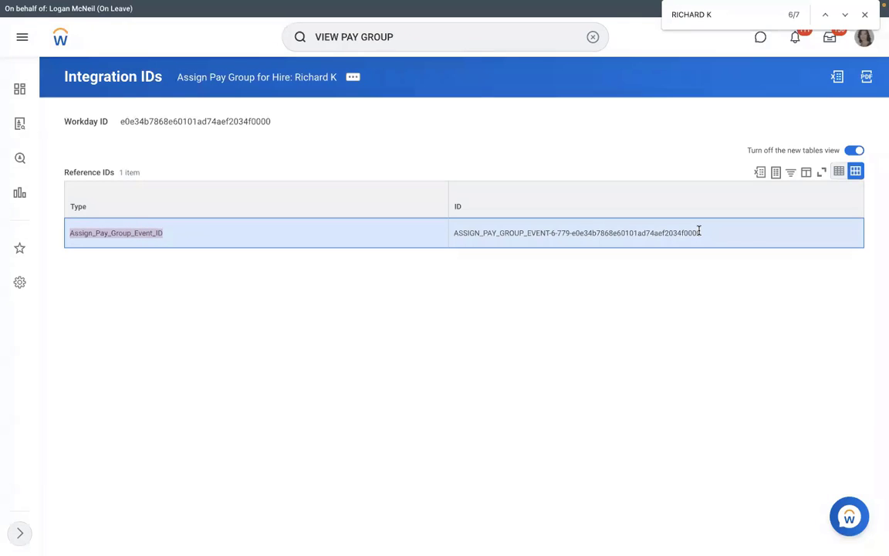
{"action": "key", "text": "ctrl+Left"}
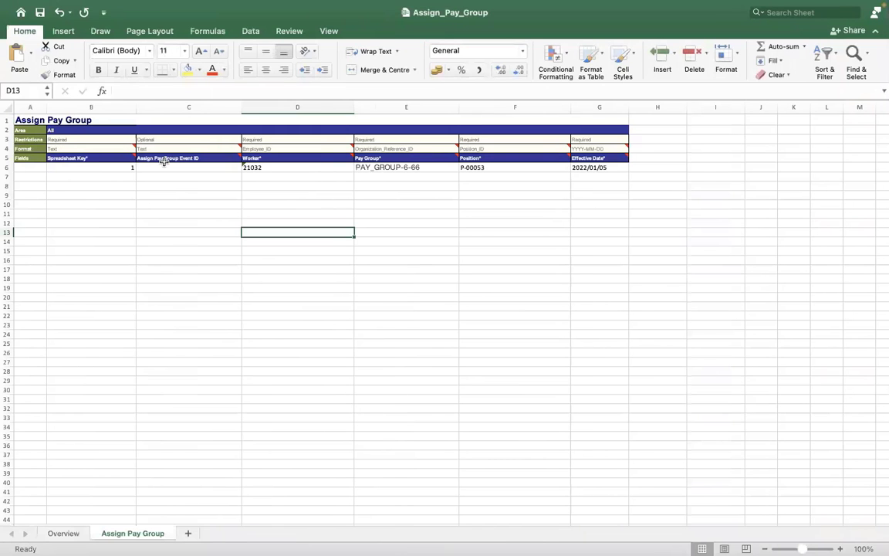
{"action": "left_click", "coordinate": [171, 166]}
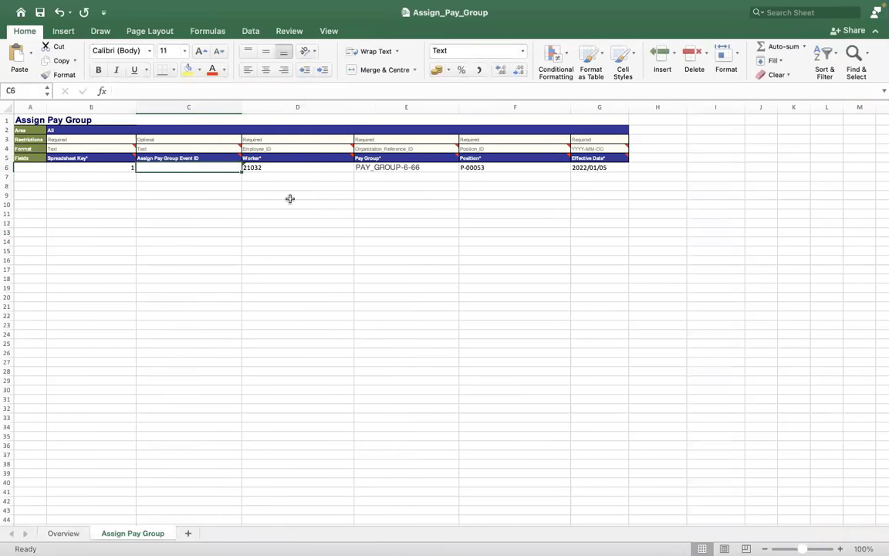
{"action": "key", "text": "ctrl+Right"}
{"action": "left_click_drag", "start_coordinate": [451, 232], "coordinate": [702, 234]}
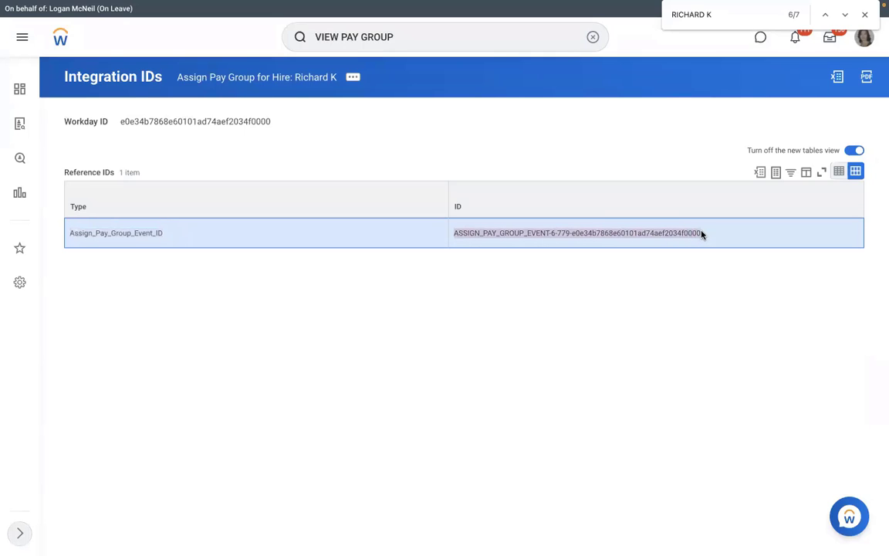
{"action": "key", "text": "ctrl+Left"}
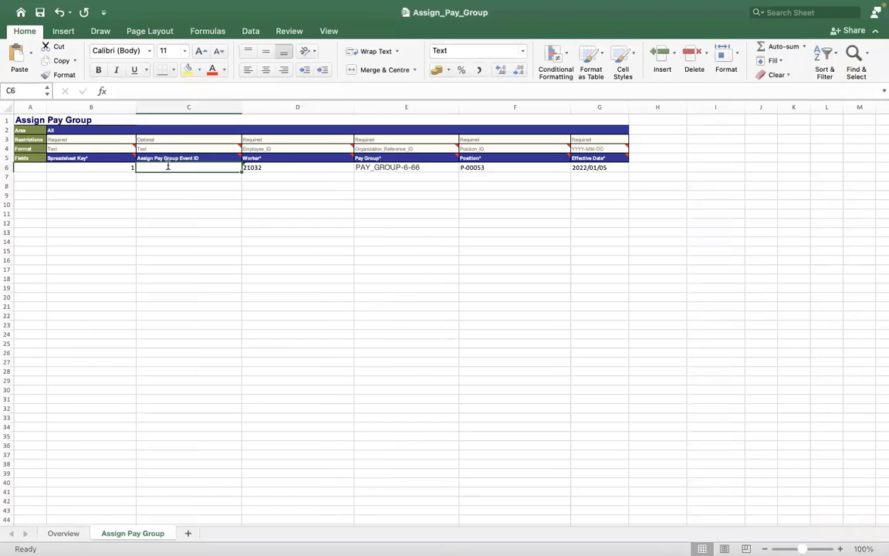
Try entering 464884 in C6, then clear it, leaving the Event ID empty.
{"action": "double_click", "coordinate": [168, 165]}
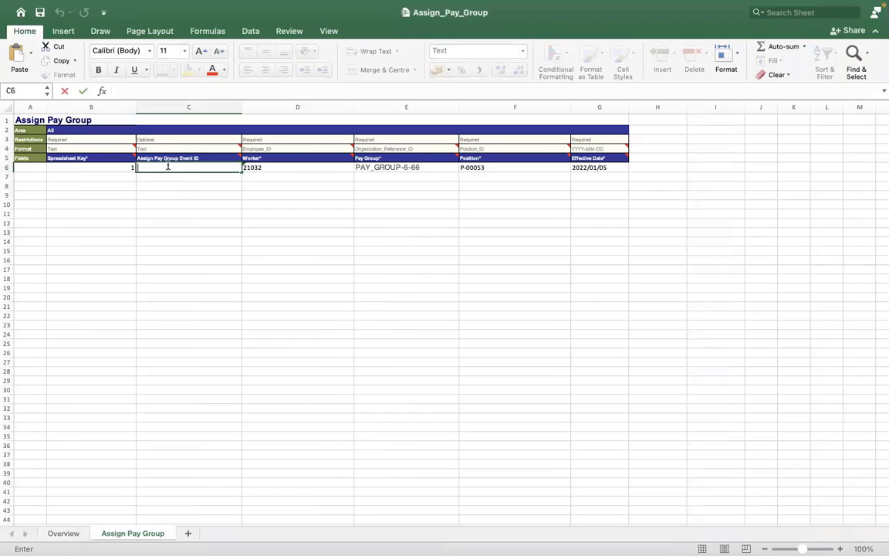
{"action": "type", "text": "464884"}
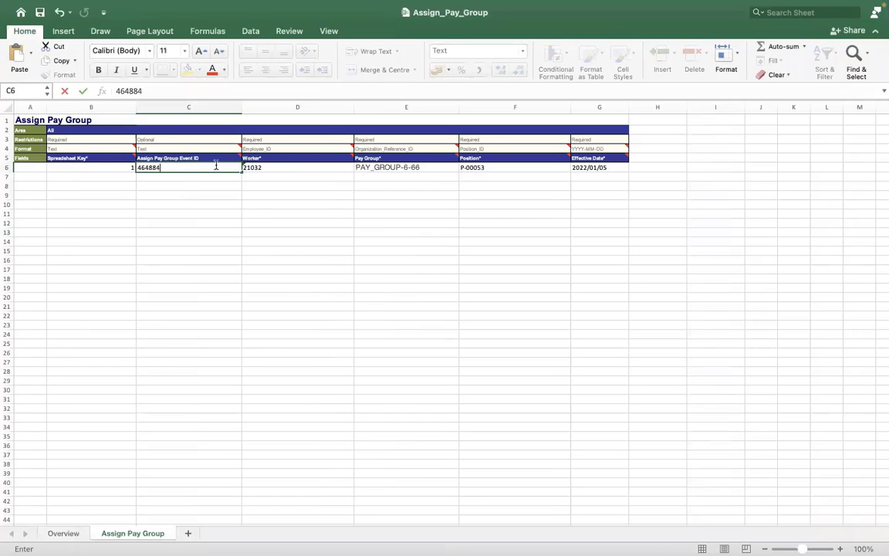
{"action": "key", "text": "ctrl+Right"}
{"action": "key", "text": "ctrl+Left"}
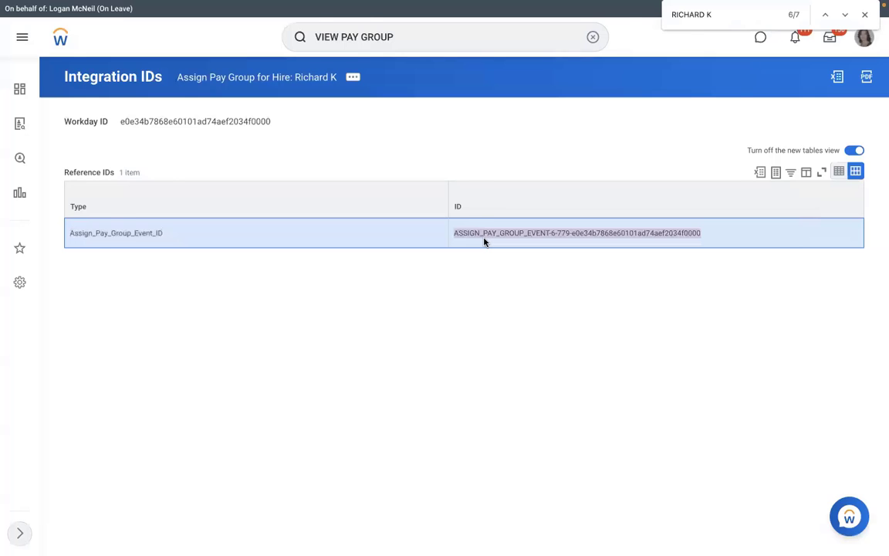
{"action": "key", "text": "ctrl+Left"}
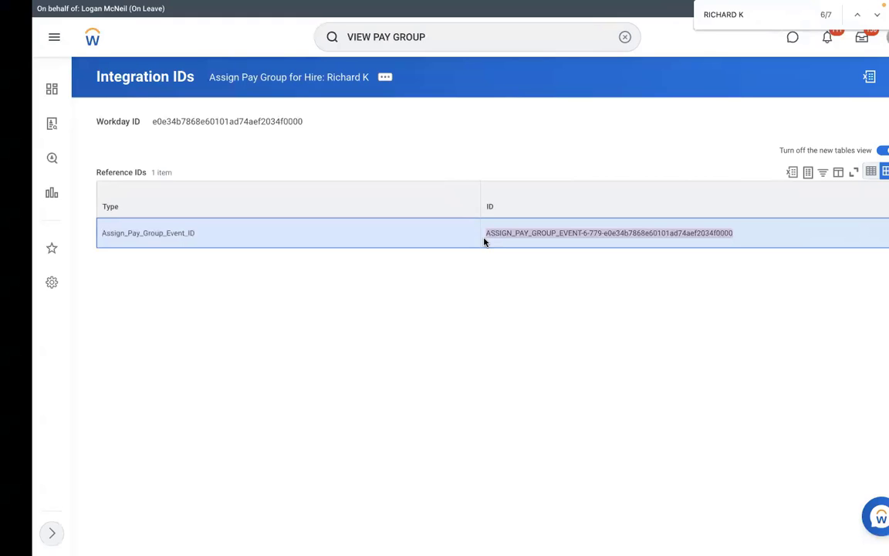
{"action": "key", "text": "ctrl+Right"}
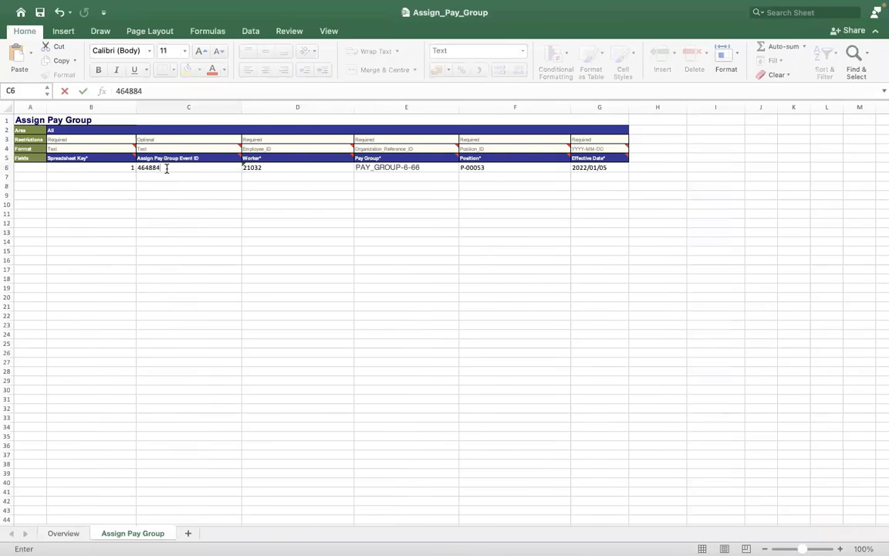
{"action": "key", "text": "BackSpace"}
{"action": "left_click", "coordinate": [270, 260]}
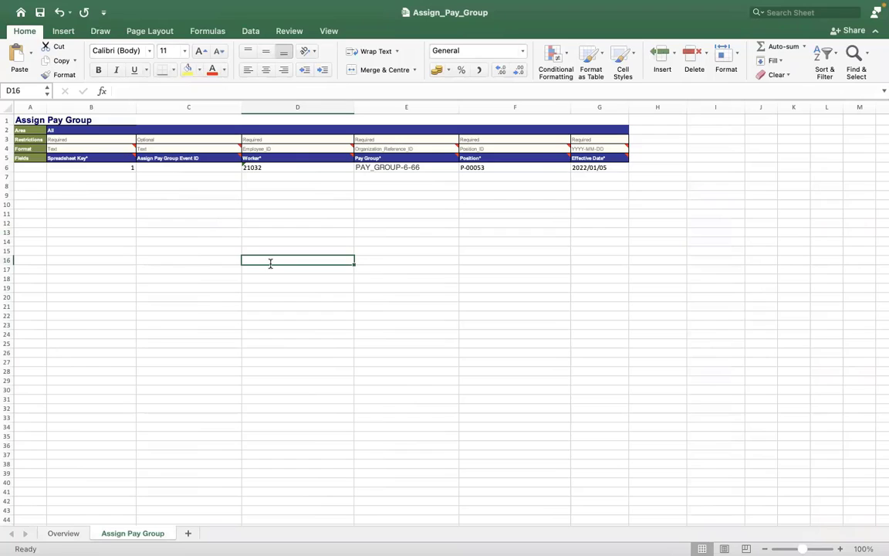
Review the Worker, Pay Group and Position values in D6–F6, then go to Overview.
{"action": "left_click", "coordinate": [298, 168]}
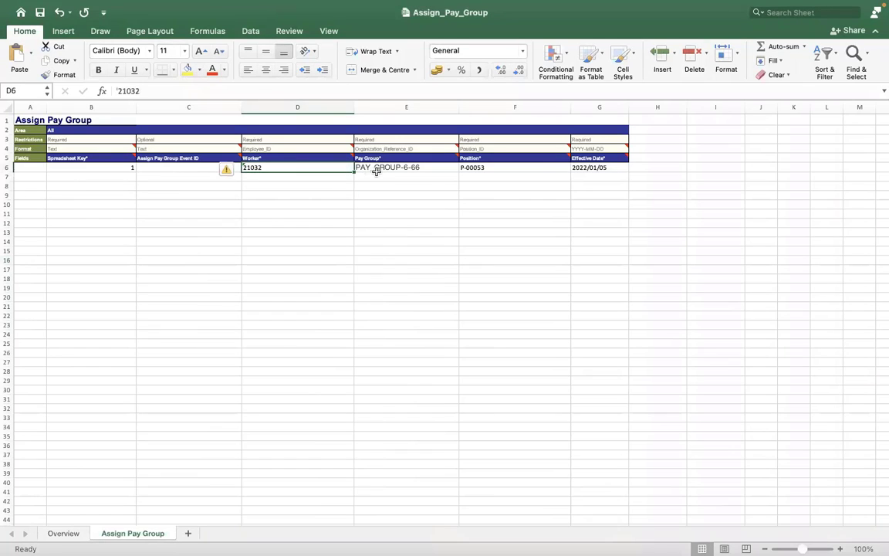
{"action": "left_click", "coordinate": [376, 171]}
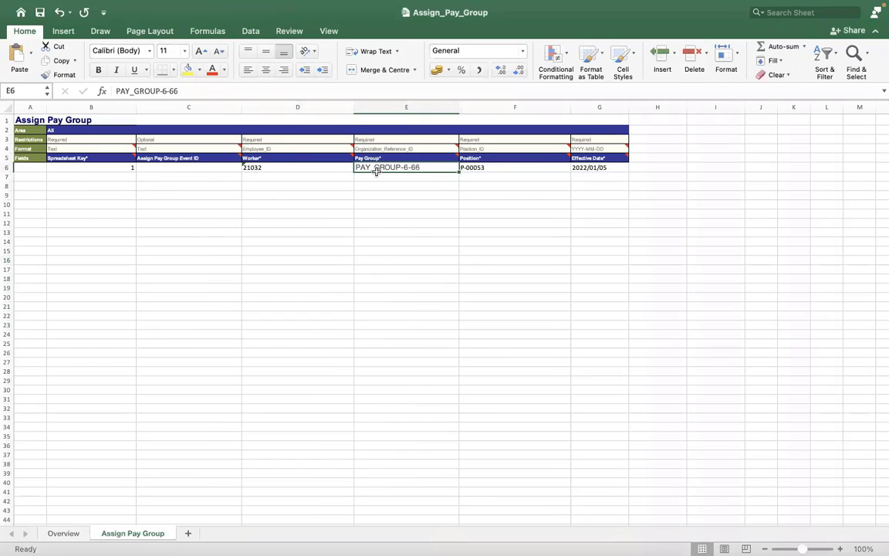
{"action": "left_click", "coordinate": [501, 167]}
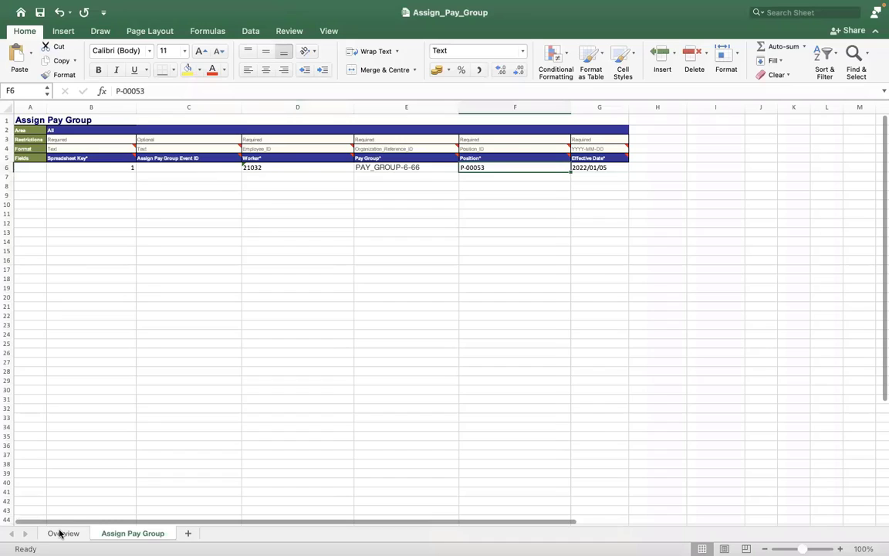
{"action": "left_click", "coordinate": [60, 533]}
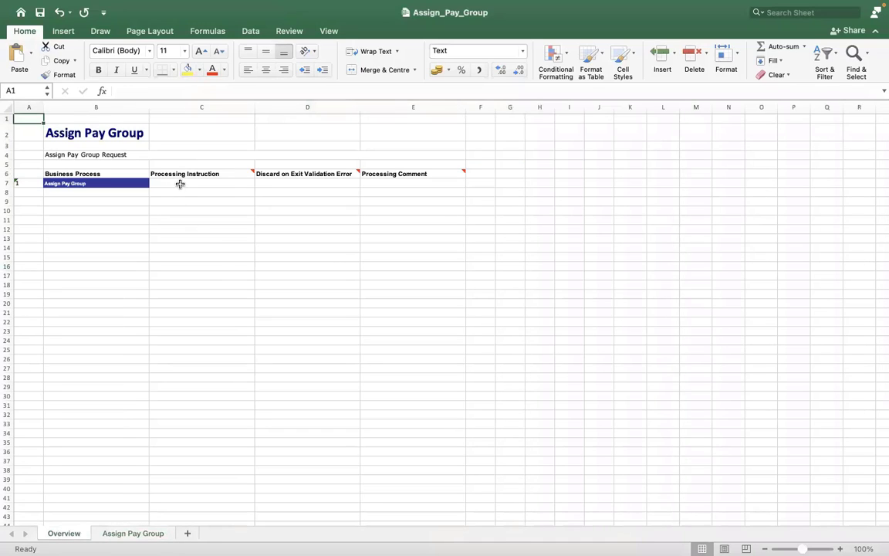
{"action": "left_click", "coordinate": [178, 184]}
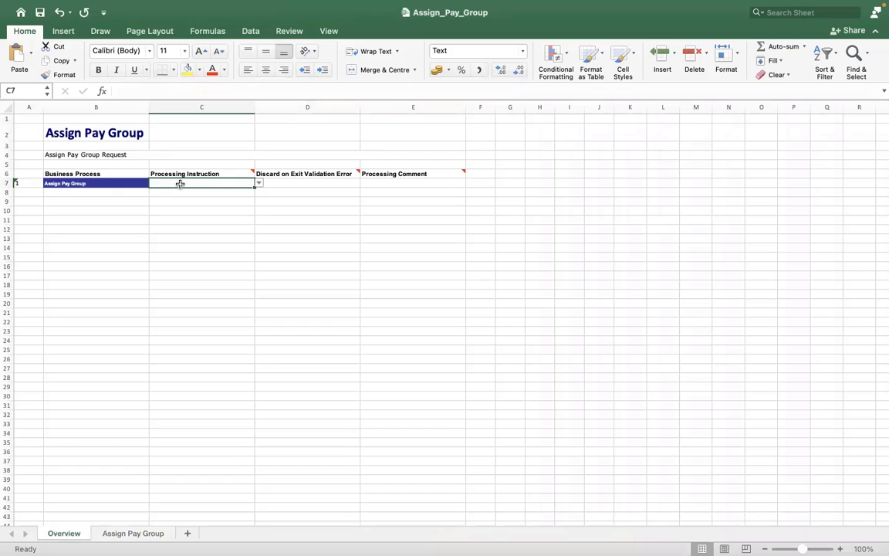
Set Overview row 7 to Automatic Processing, discard Y, and an incident number comment.
{"action": "left_click", "coordinate": [259, 184]}
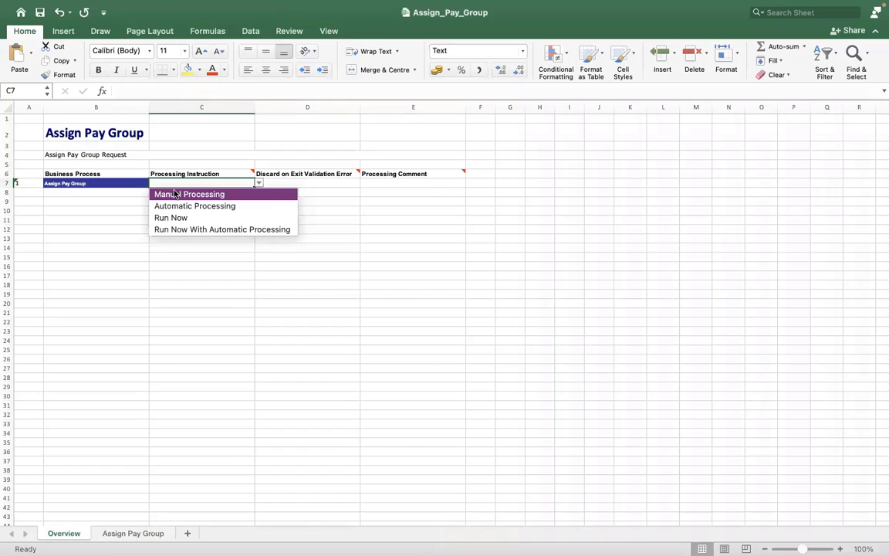
{"action": "left_click", "coordinate": [177, 207]}
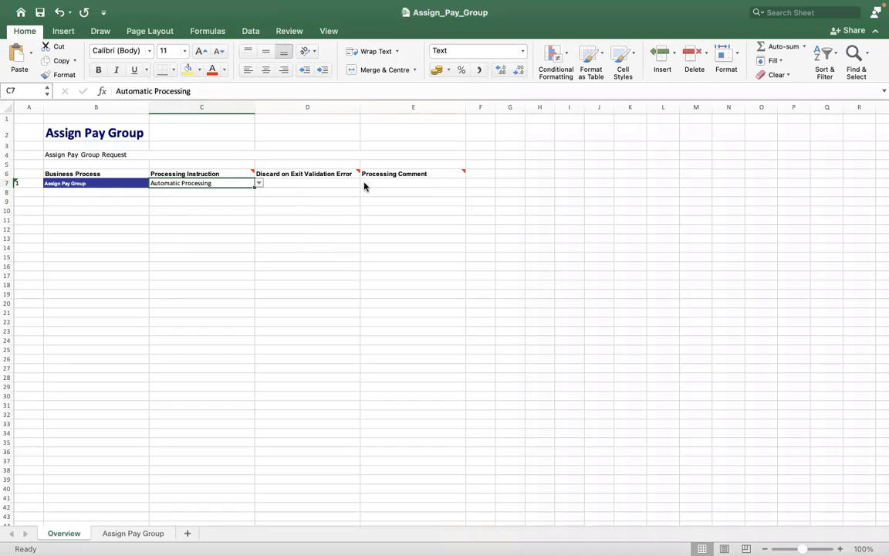
{"action": "key", "text": "Tab"}
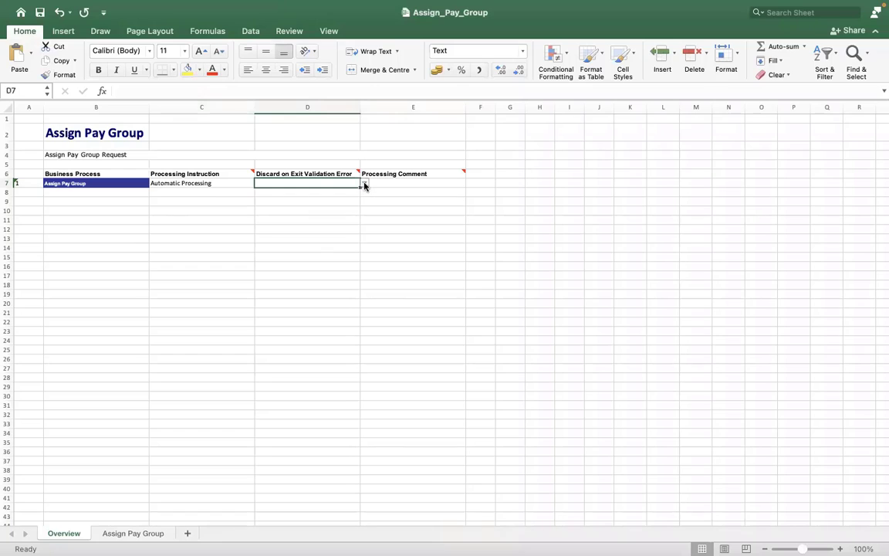
{"action": "left_click", "coordinate": [363, 185]}
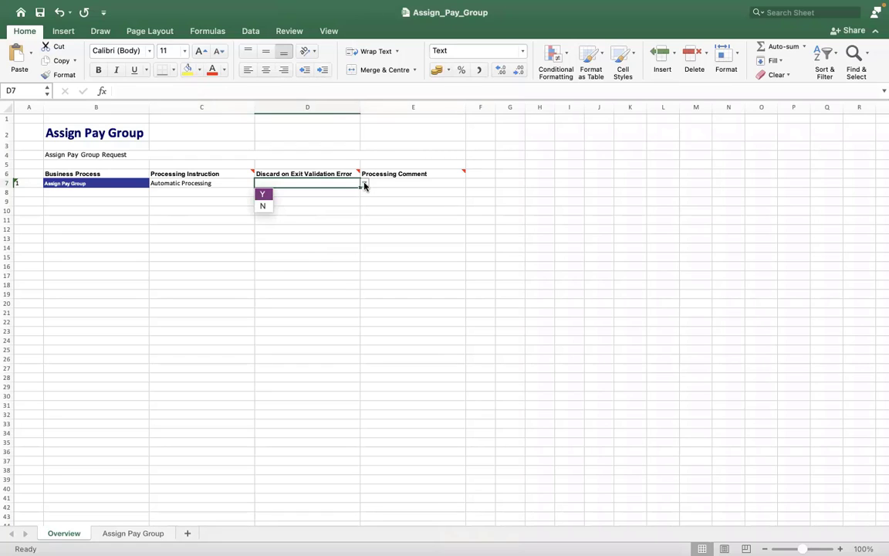
{"action": "left_click", "coordinate": [264, 194]}
{"action": "left_click", "coordinate": [395, 181]}
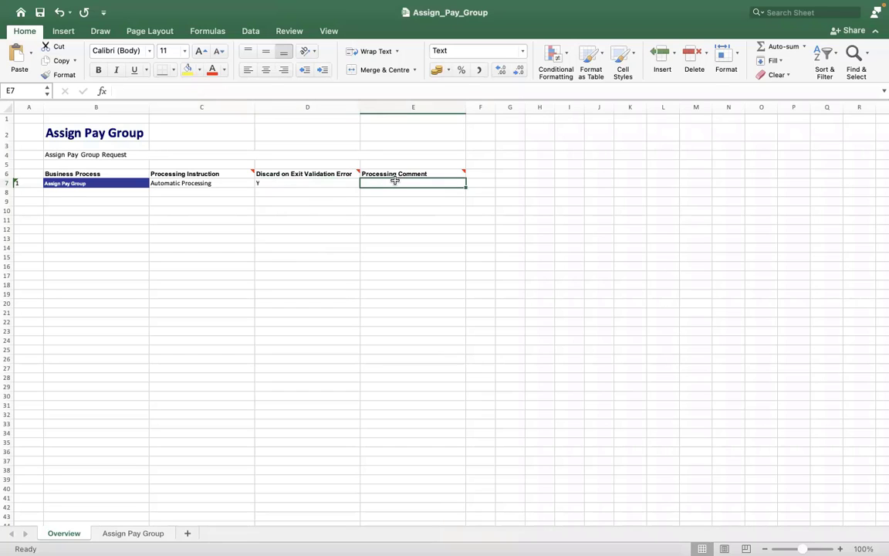
{"action": "type", "text": "INCI"}
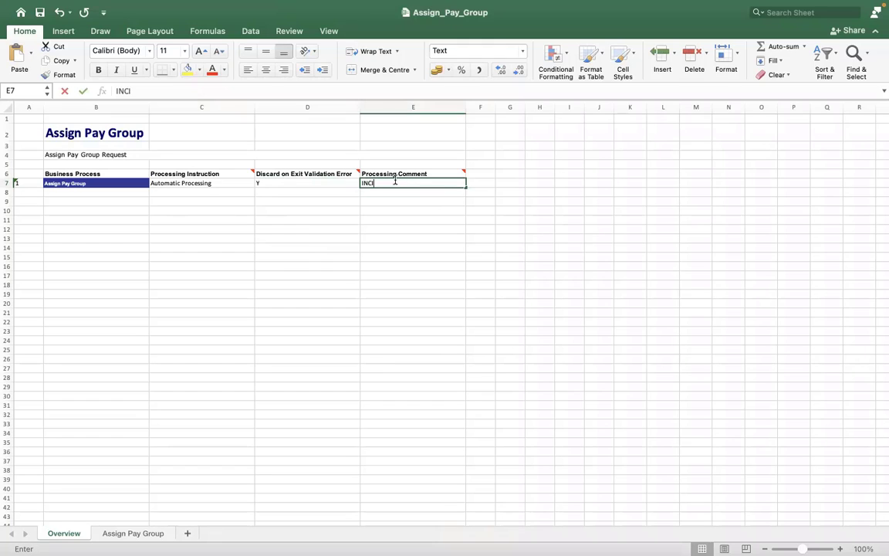
{"action": "type", "text": "DENT0000"}
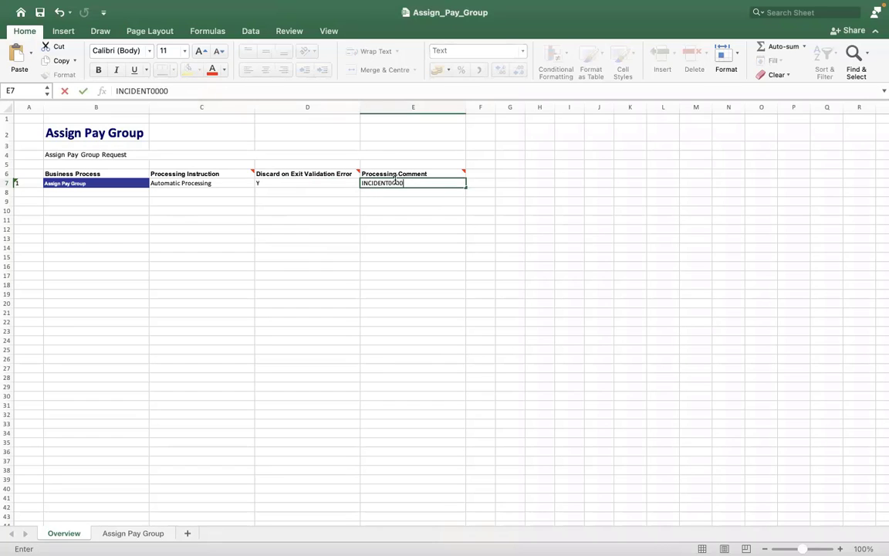
{"action": "type", "text": "234"}
{"action": "left_click", "coordinate": [326, 254]}
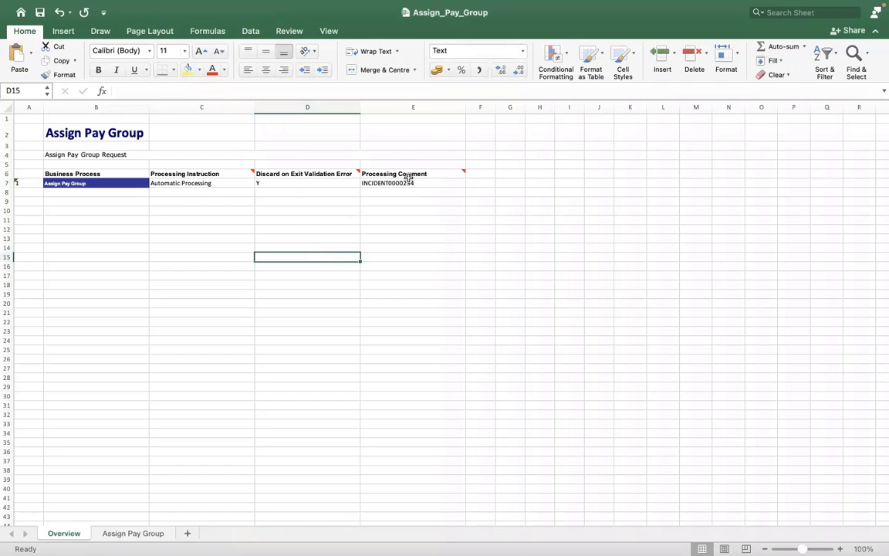
{"action": "left_click", "coordinate": [307, 201]}
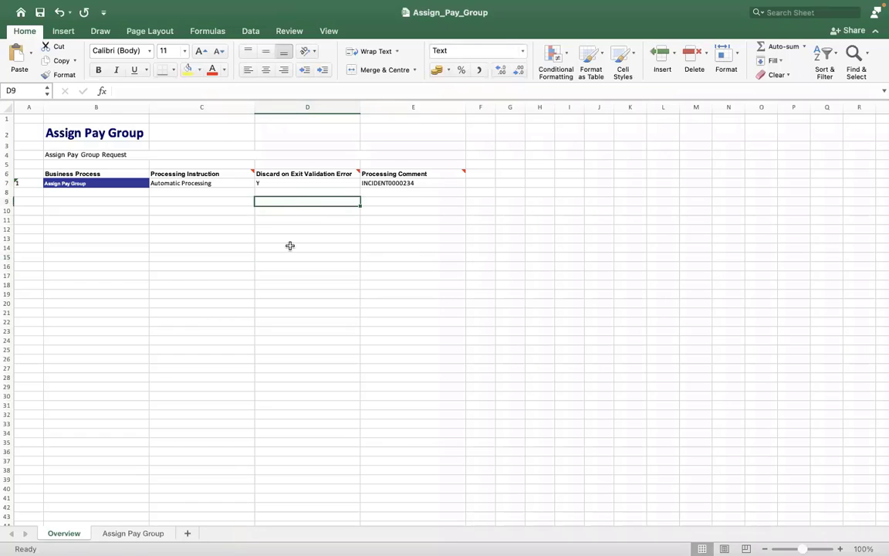
{"action": "left_click", "coordinate": [141, 531]}
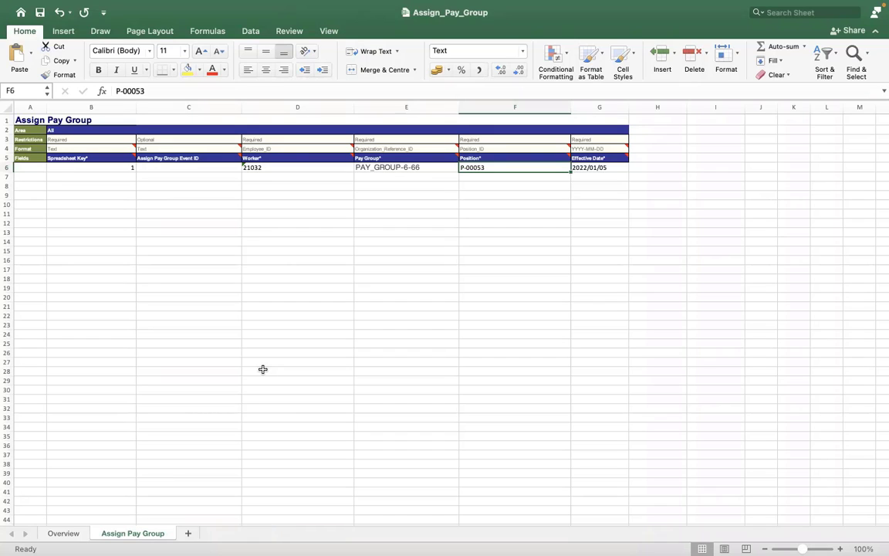
{"action": "left_click", "coordinate": [180, 118]}
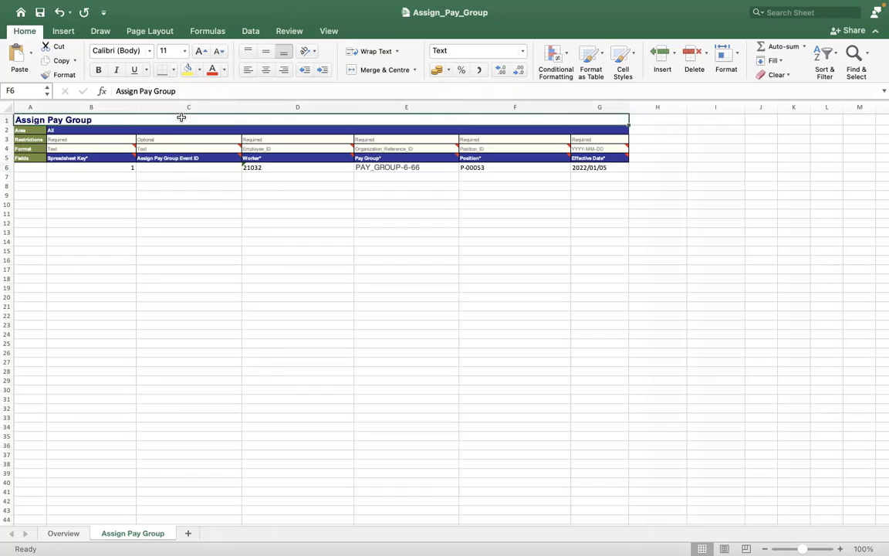
{"action": "left_click", "coordinate": [179, 110]}
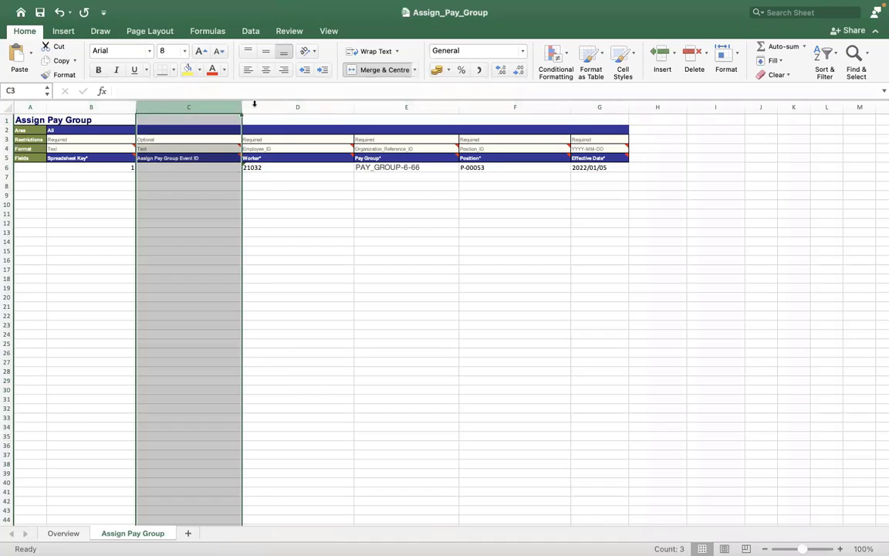
{"action": "left_click", "coordinate": [530, 110]}
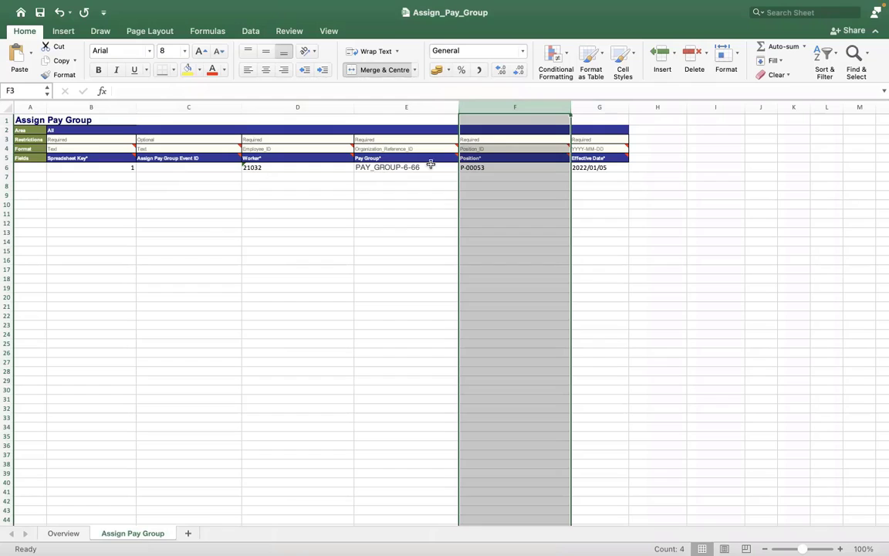
{"action": "left_click", "coordinate": [479, 165]}
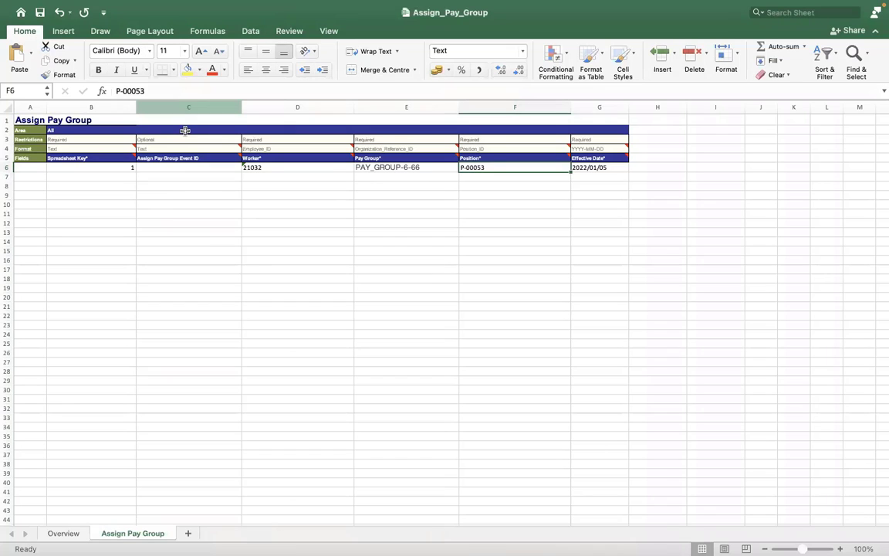
{"action": "left_click", "coordinate": [185, 130]}
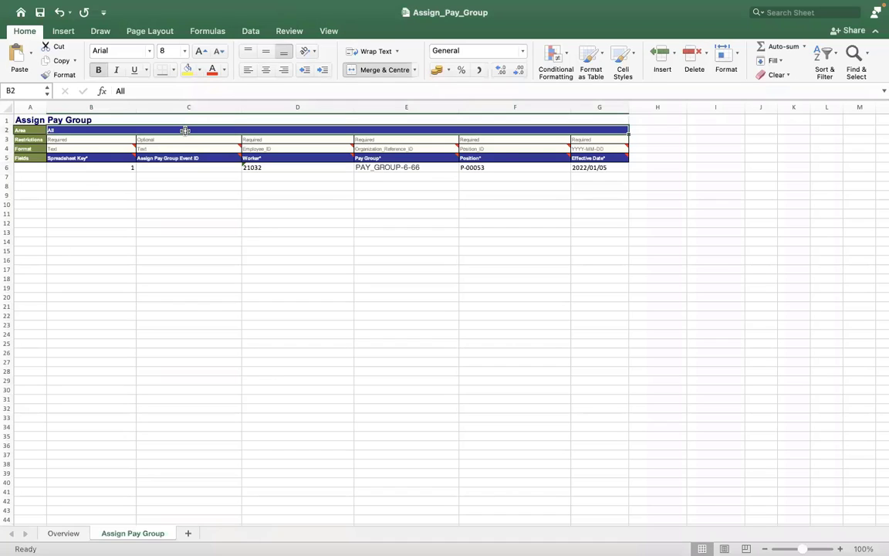
{"action": "left_click", "coordinate": [202, 315]}
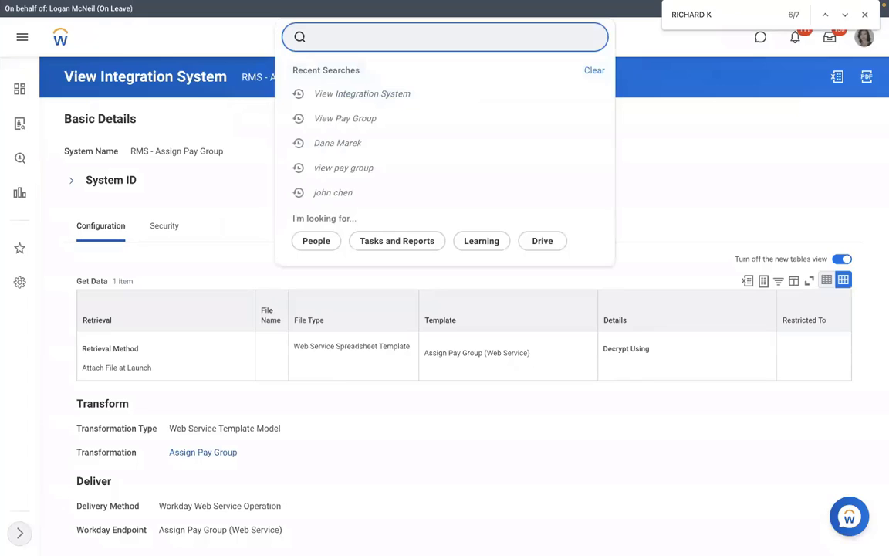
Open View Integration System for RMS - Assign Pay Group and list its Integration actions.
{"action": "type", "text": "VIEW INT SYS"}
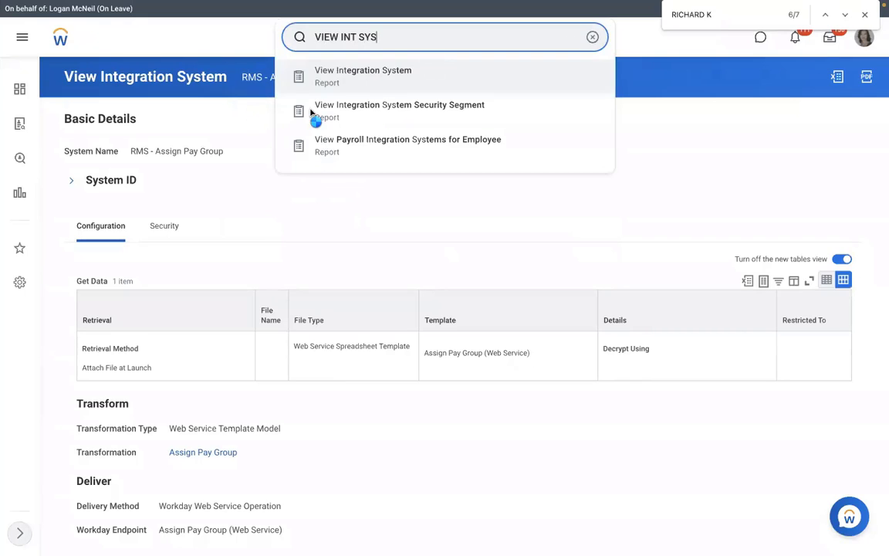
{"action": "key", "text": "Return"}
{"action": "left_click", "coordinate": [380, 154]}
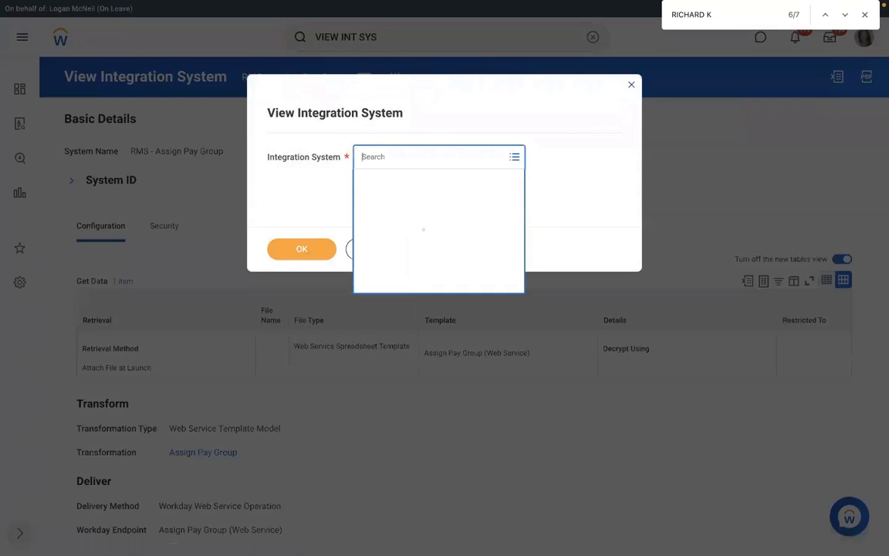
{"action": "type", "text": "RMS"}
{"action": "key", "text": "Return"}
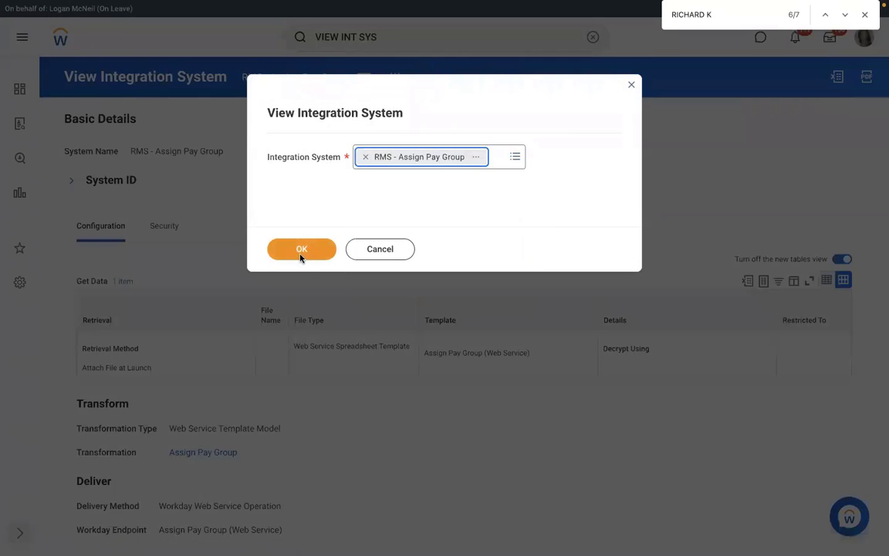
{"action": "left_click", "coordinate": [301, 251]}
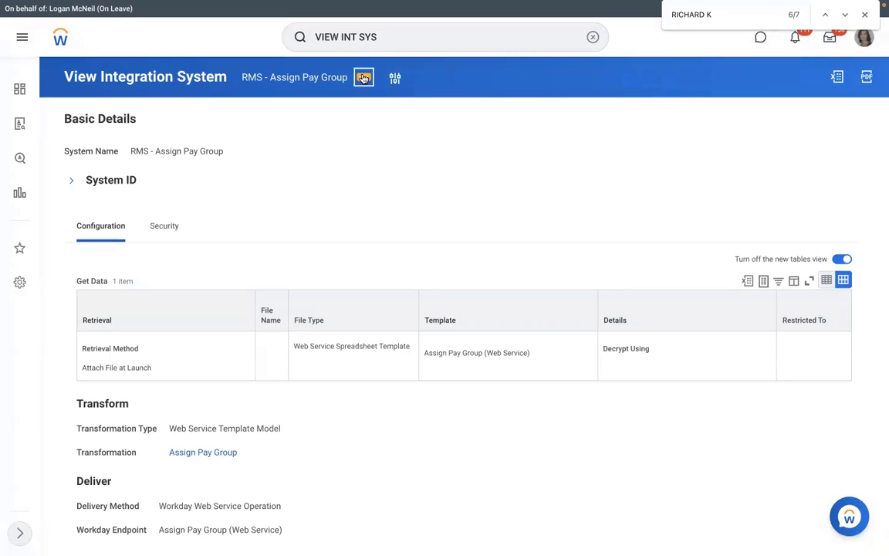
{"action": "left_click", "coordinate": [364, 78]}
{"action": "mouse_move", "coordinate": [413, 227]}
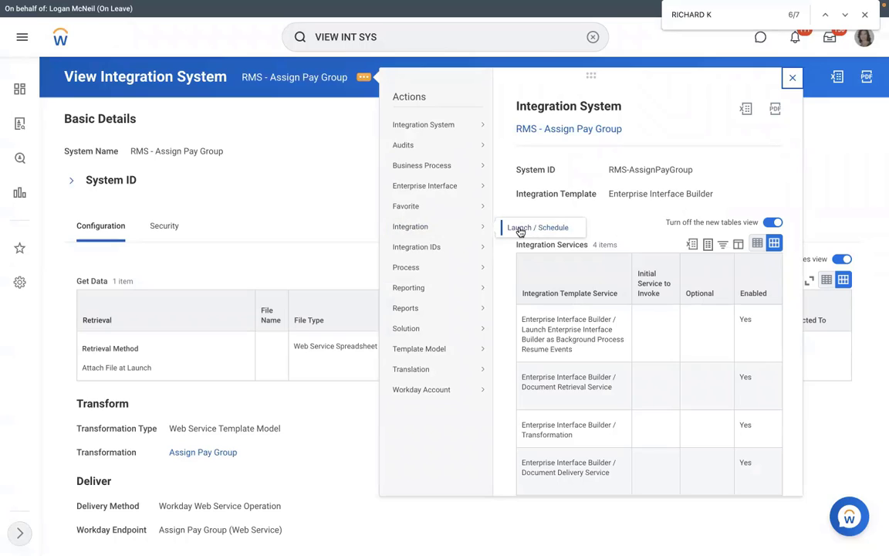
Run the RMS - Assign Pay Group integration now and create a new attachment for Assign_Pay_Group.xlsx.
{"action": "left_click", "coordinate": [370, 233]}
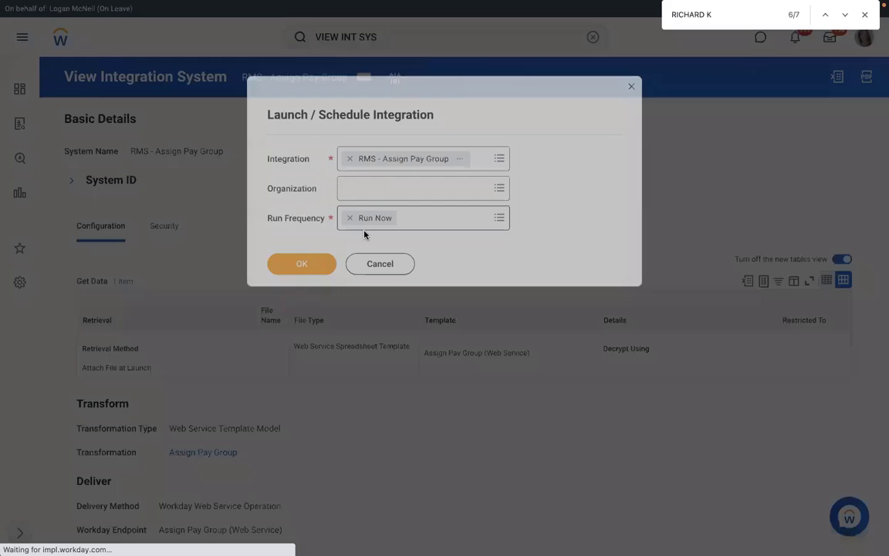
{"action": "left_click", "coordinate": [302, 264]}
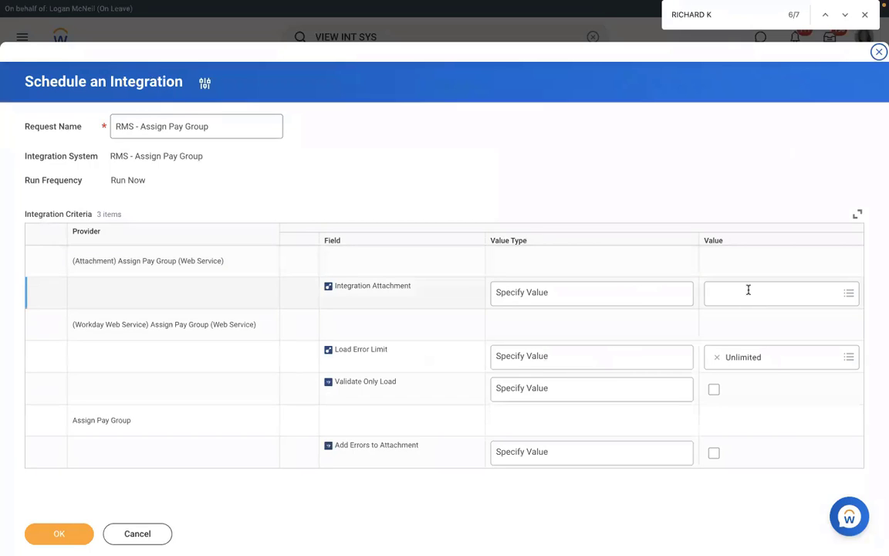
{"action": "left_click", "coordinate": [748, 290]}
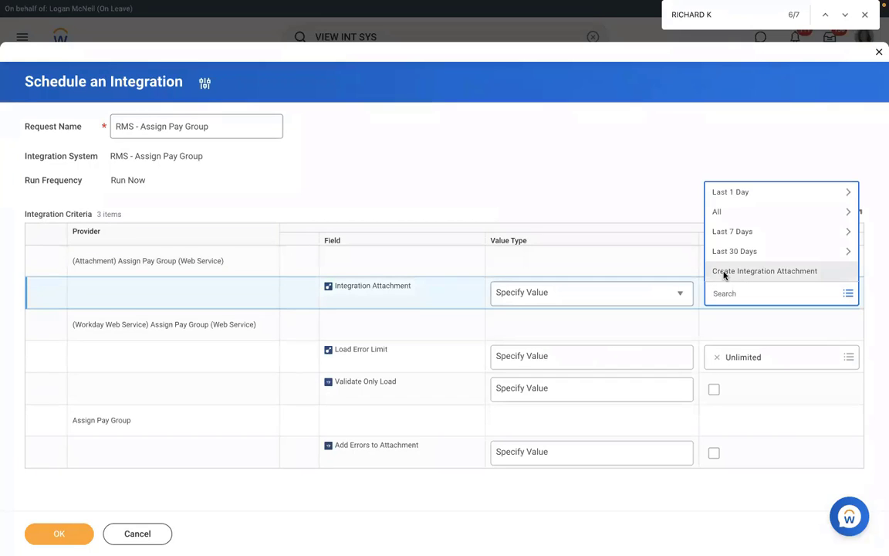
{"action": "left_click", "coordinate": [722, 271]}
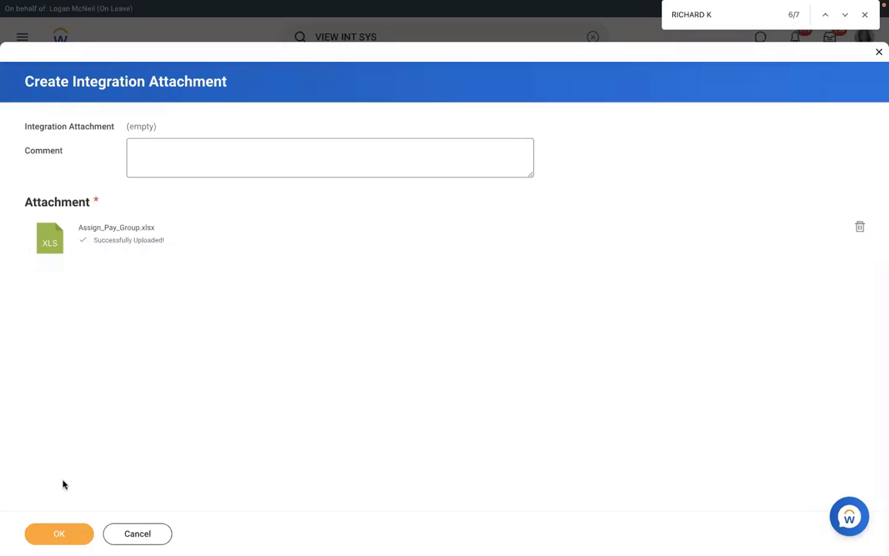
Save the attachment, then set Load Error Limit to Unlimited after trying 10 and 1.
{"action": "left_click", "coordinate": [55, 532]}
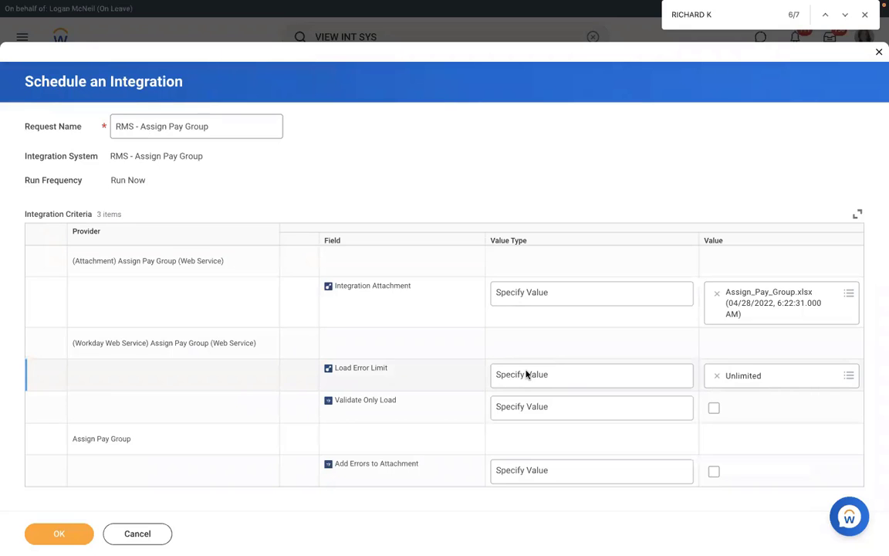
{"action": "left_click", "coordinate": [549, 375]}
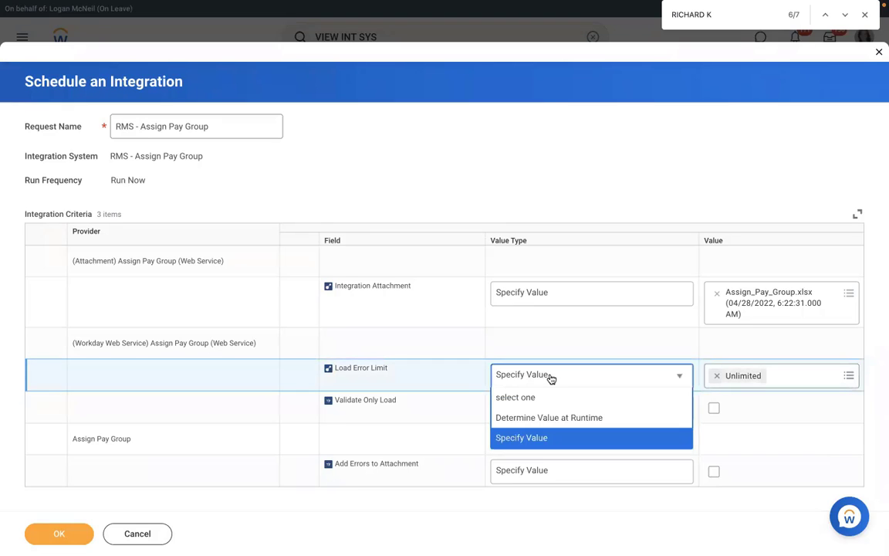
{"action": "left_click", "coordinate": [520, 437]}
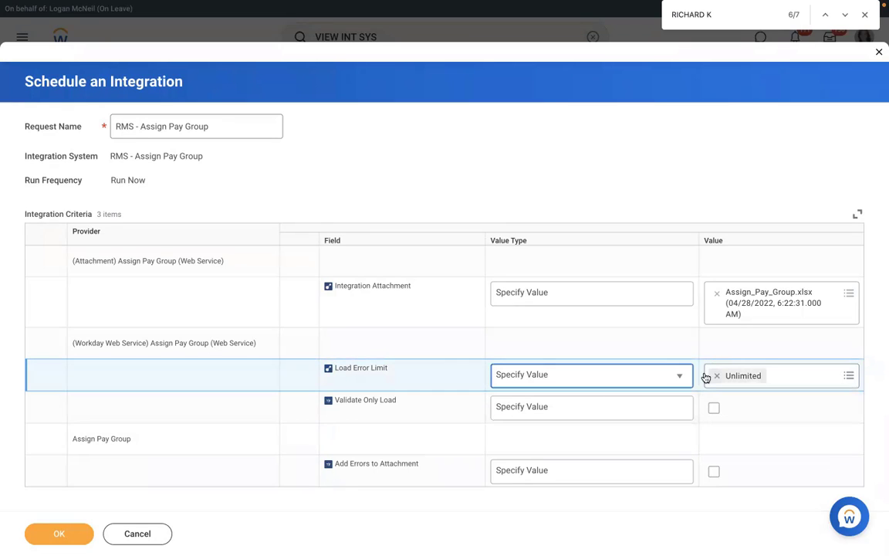
{"action": "left_click", "coordinate": [714, 377]}
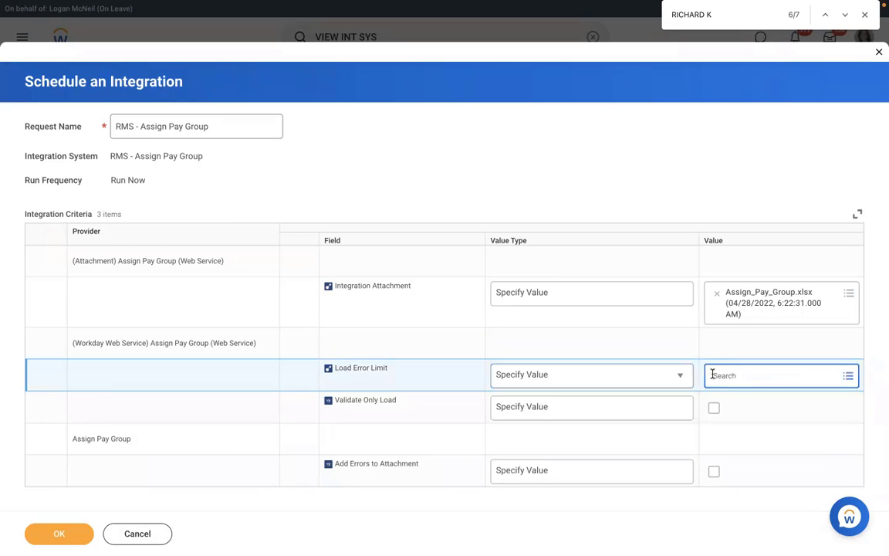
{"action": "left_click", "coordinate": [740, 374]}
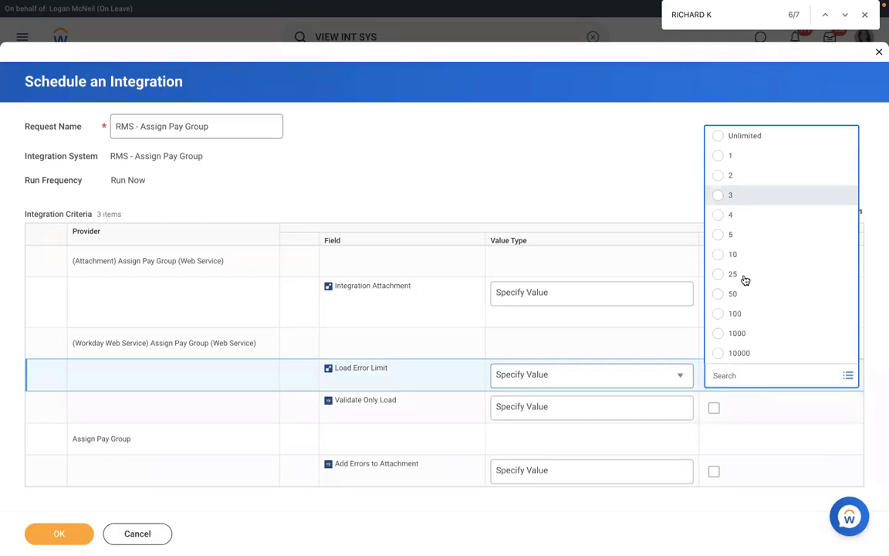
{"action": "left_click", "coordinate": [733, 254]}
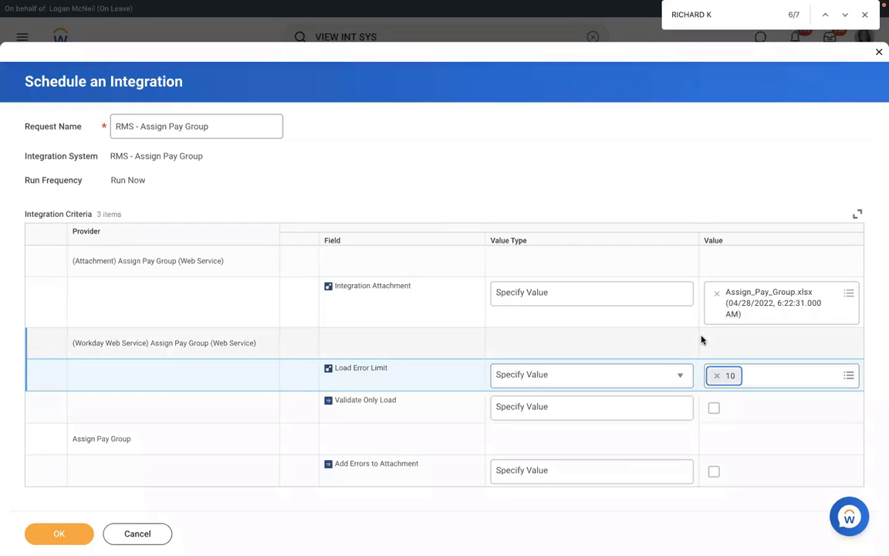
{"action": "left_click", "coordinate": [716, 375]}
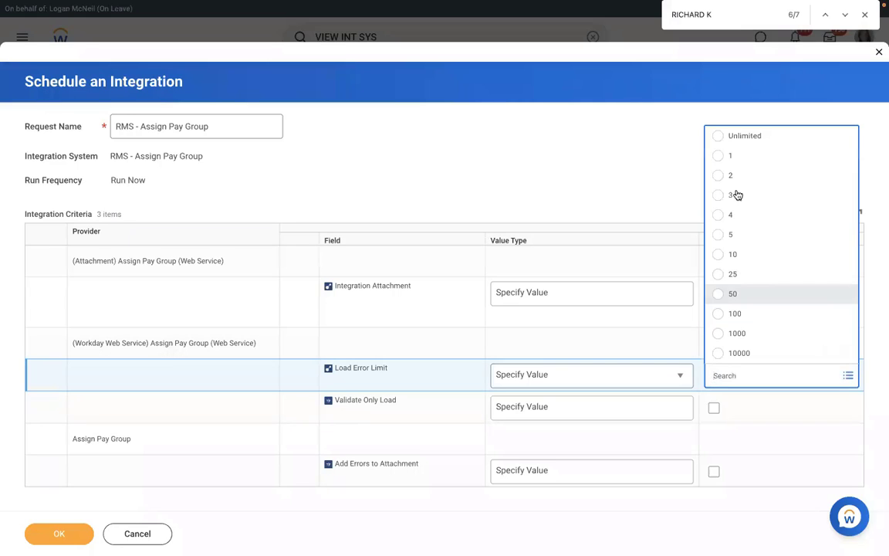
{"action": "left_click", "coordinate": [743, 157]}
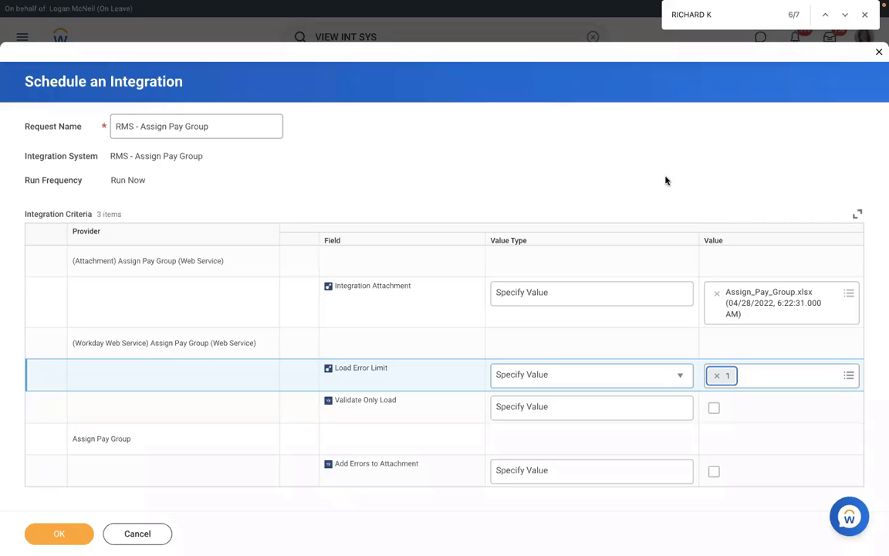
{"action": "left_click", "coordinate": [717, 375]}
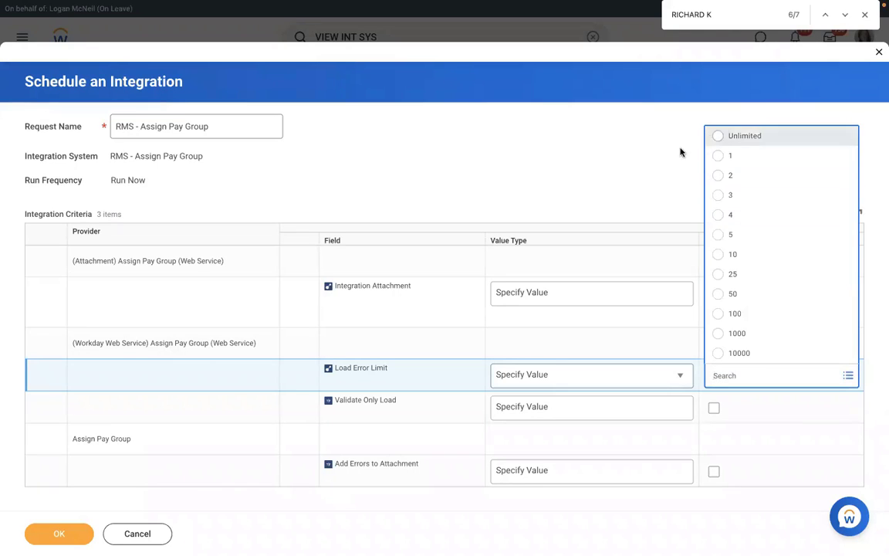
{"action": "left_click", "coordinate": [720, 137]}
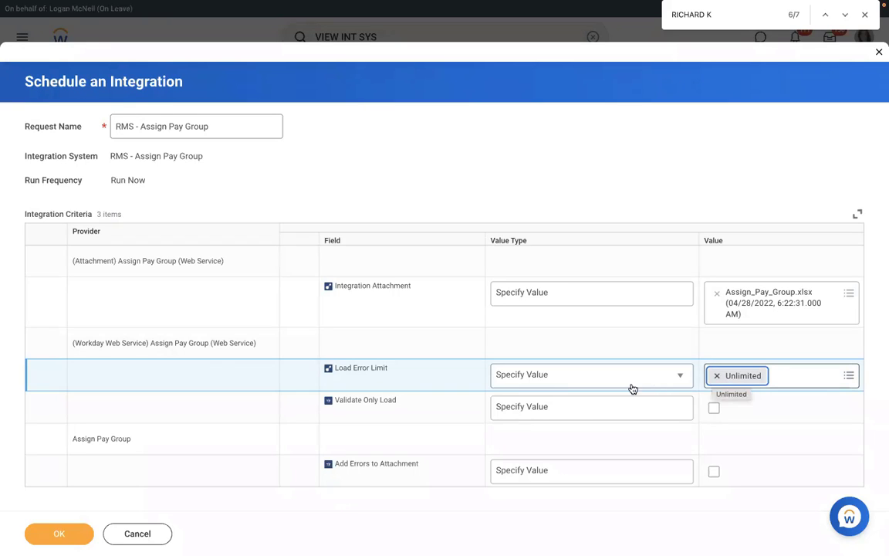
Turn on Validate Only Load as a specified value.
{"action": "left_click", "coordinate": [584, 408]}
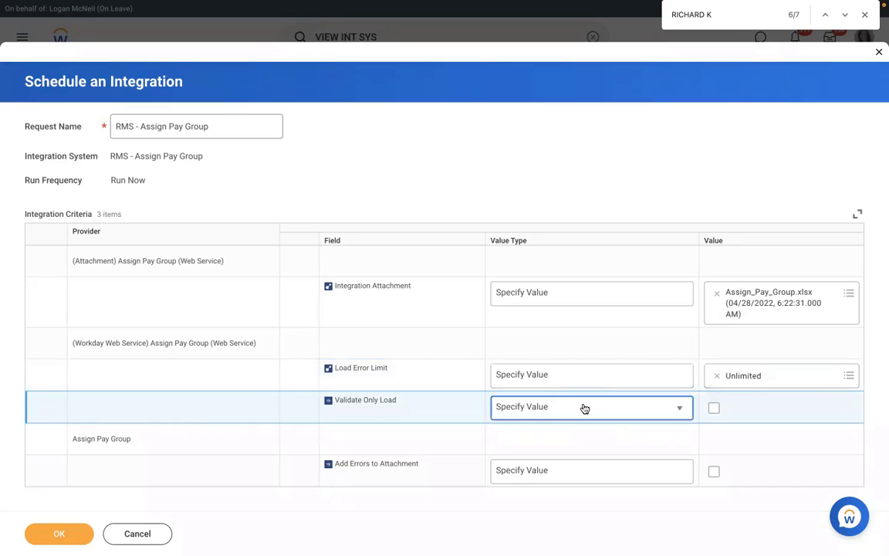
{"action": "left_click", "coordinate": [585, 408]}
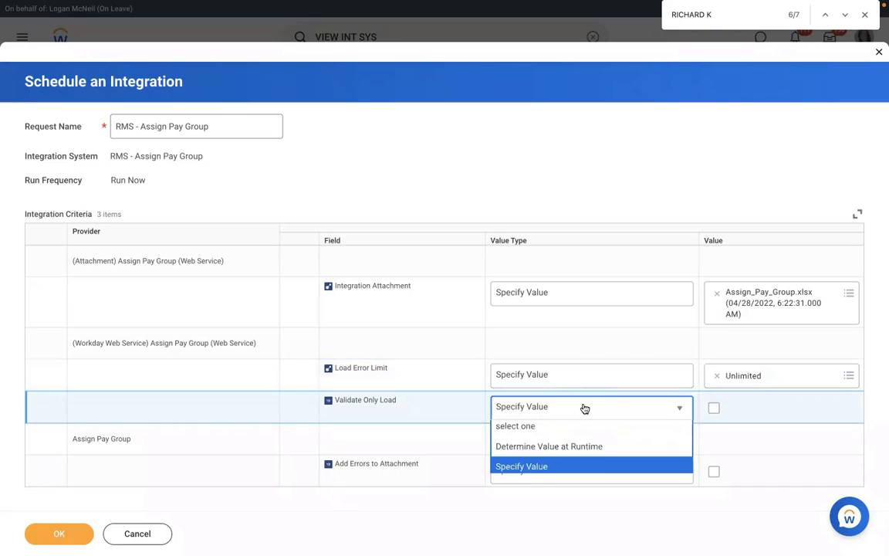
{"action": "left_click", "coordinate": [715, 408]}
{"action": "key", "text": "space"}
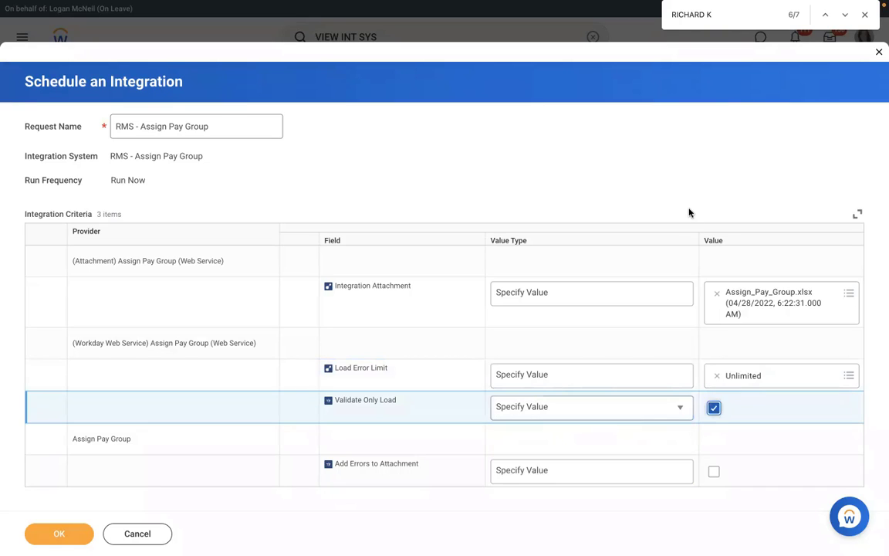
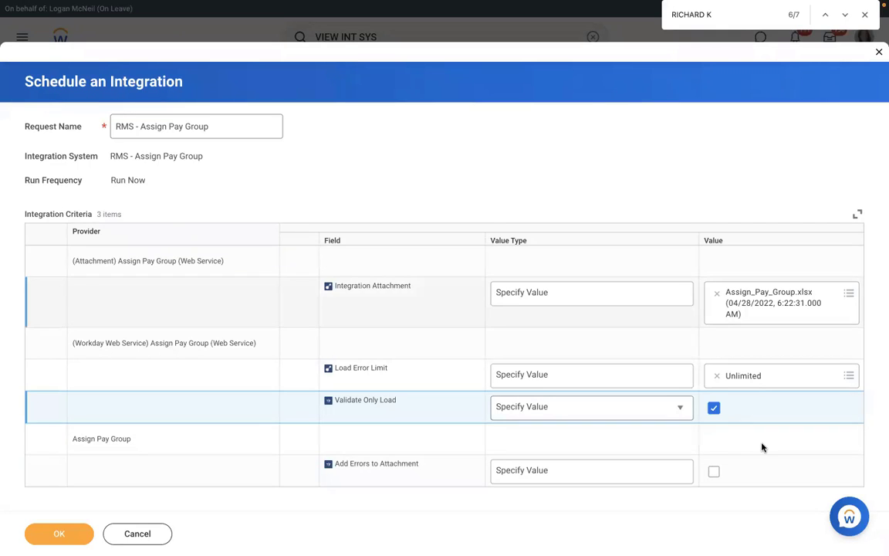
Enable Add Errors to Attachment and submit the validate-only RMS - Assign Pay Group run.
{"action": "left_click", "coordinate": [716, 477]}
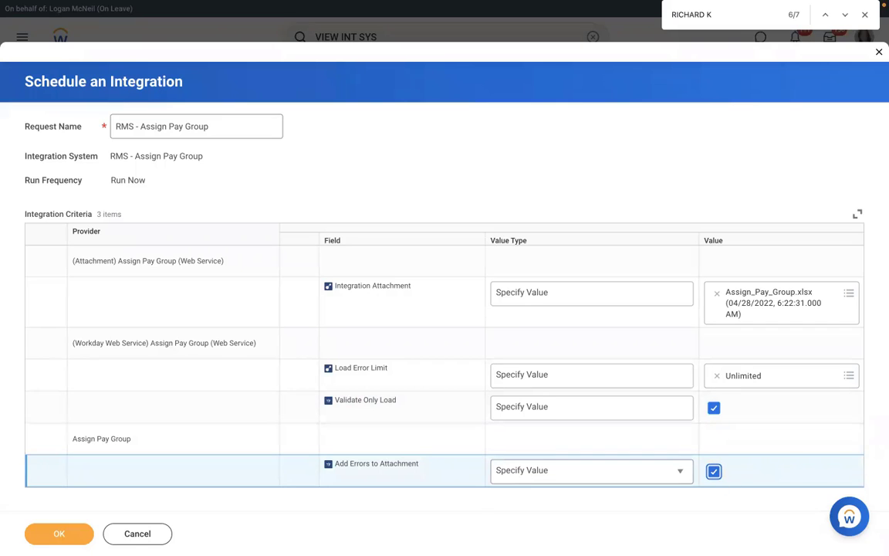
{"action": "left_click", "coordinate": [59, 533]}
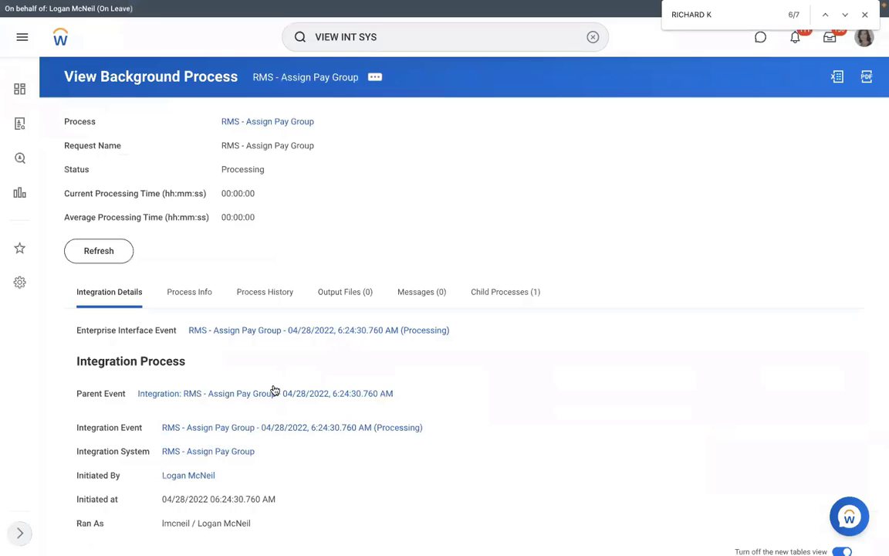
Refresh the background process until its status reads Completed With Errors.
{"action": "left_click", "coordinate": [104, 258]}
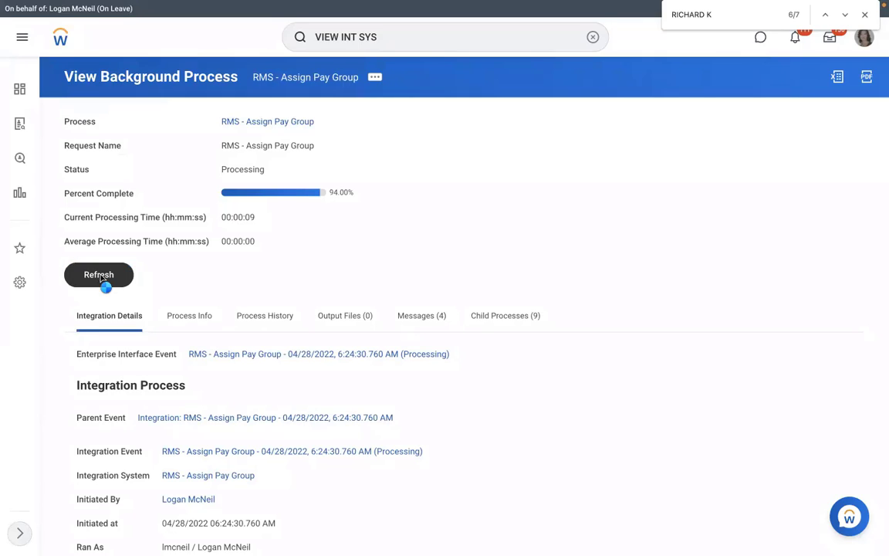
{"action": "left_click", "coordinate": [102, 278]}
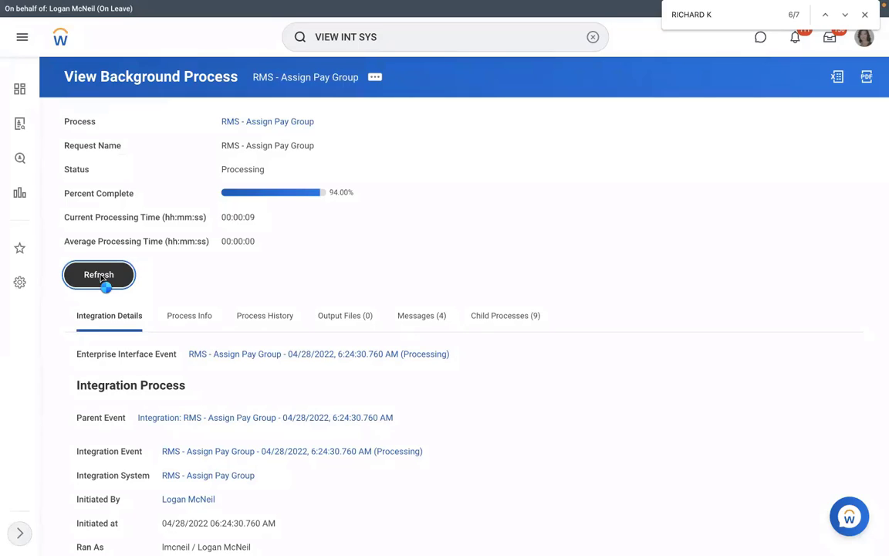
{"action": "left_click", "coordinate": [100, 278]}
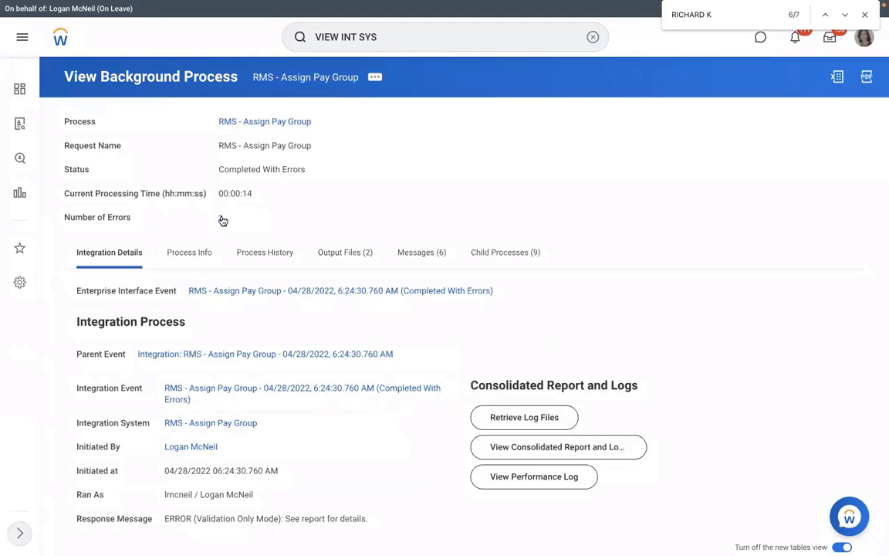
Open the error list, then the run's FailureReport.html from Output Files.
{"action": "left_click", "coordinate": [223, 220]}
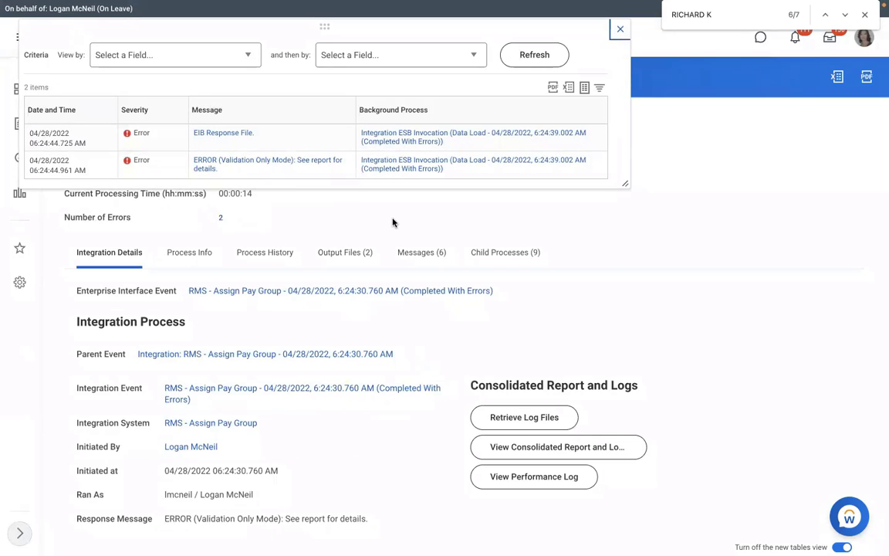
{"action": "left_click", "coordinate": [348, 254]}
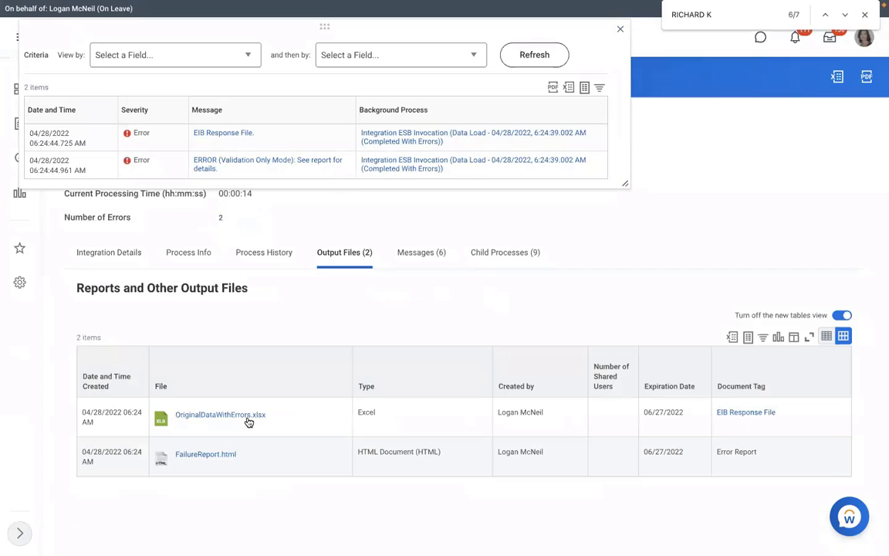
{"action": "left_click", "coordinate": [204, 454]}
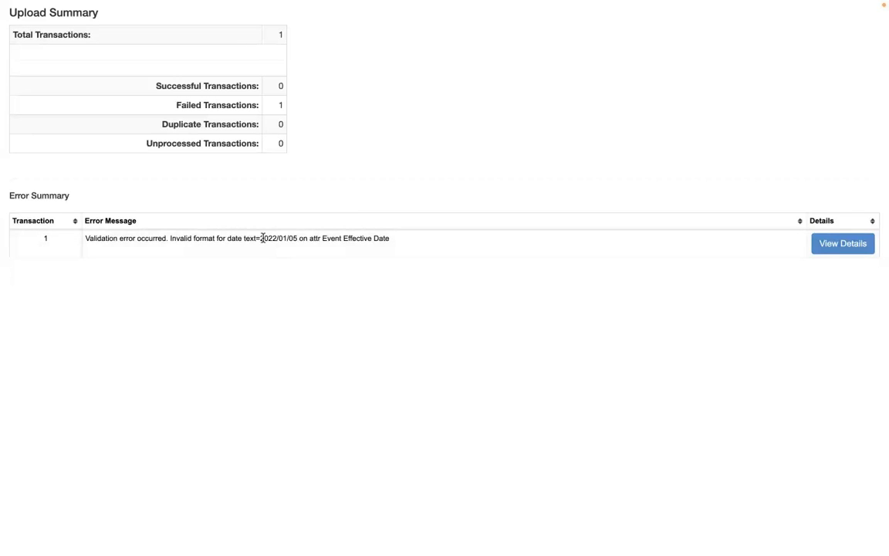
Highlight the invalid 2022/01/05 Event Effective Date error and return to the output files.
{"action": "left_click_drag", "start_coordinate": [262, 238], "coordinate": [308, 240]}
{"action": "left_click_drag", "start_coordinate": [188, 239], "coordinate": [305, 249]}
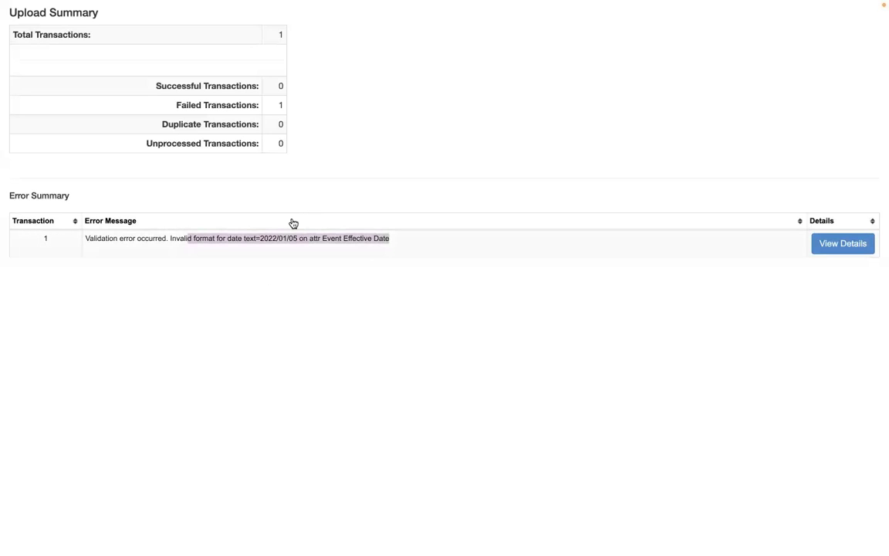
{"action": "scroll", "coordinate": [293, 223], "scroll_direction": "left", "scroll_amount": 4}
{"action": "left_click", "coordinate": [277, 39]}
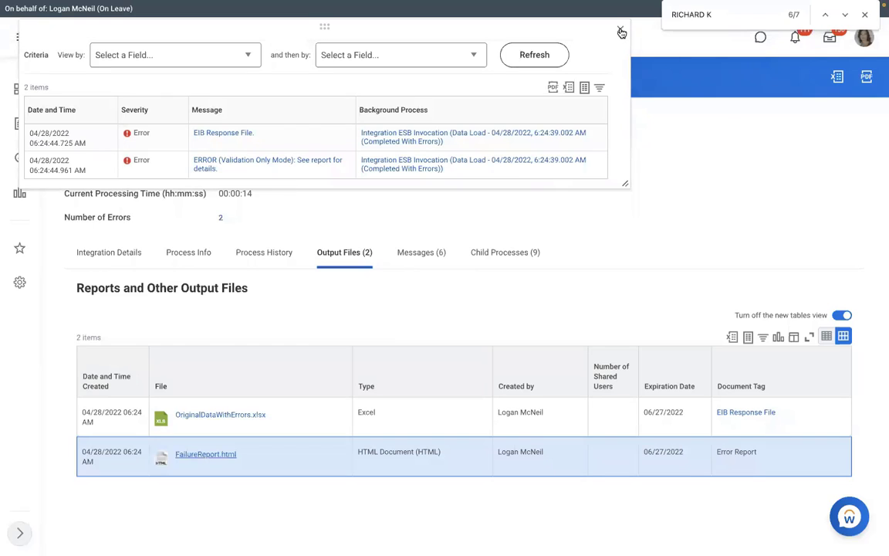
Close the error popup and relaunch RMS - Assign Pay Group from Integration Details.
{"action": "left_click", "coordinate": [622, 32]}
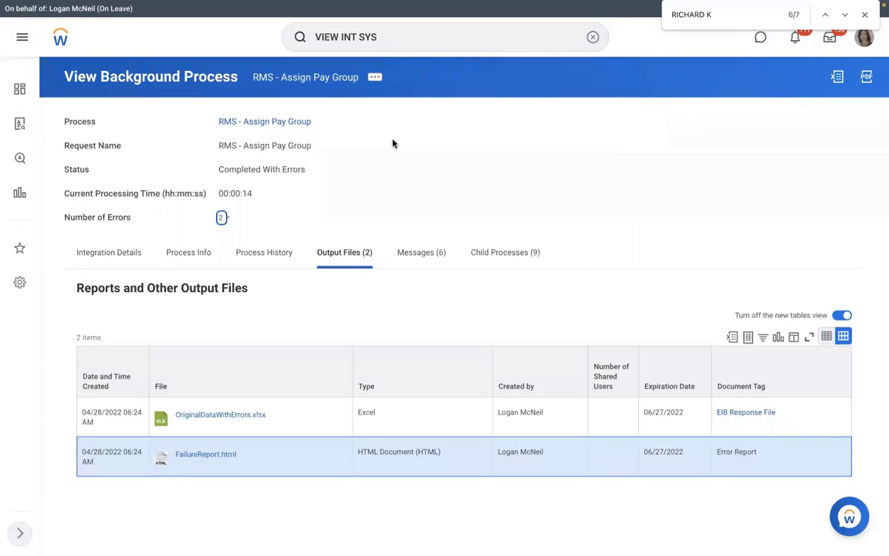
{"action": "left_click", "coordinate": [108, 249]}
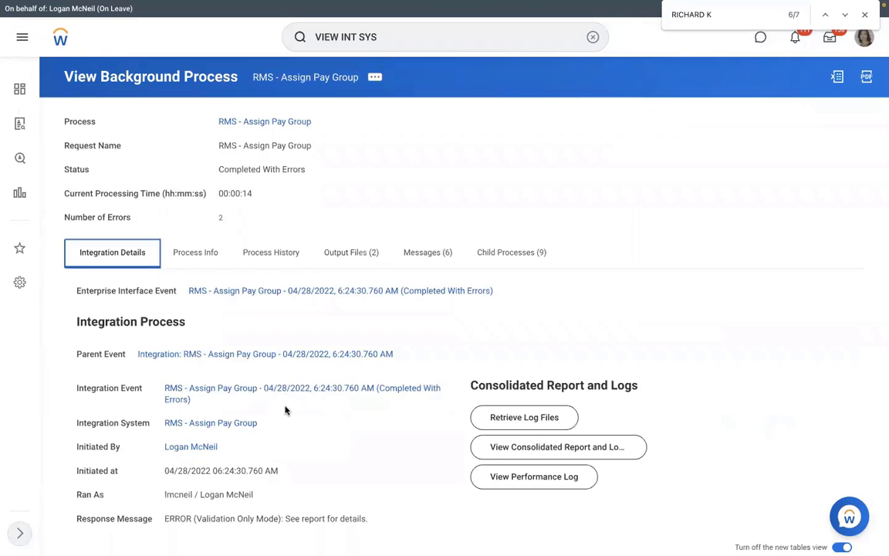
{"action": "left_click", "coordinate": [266, 423]}
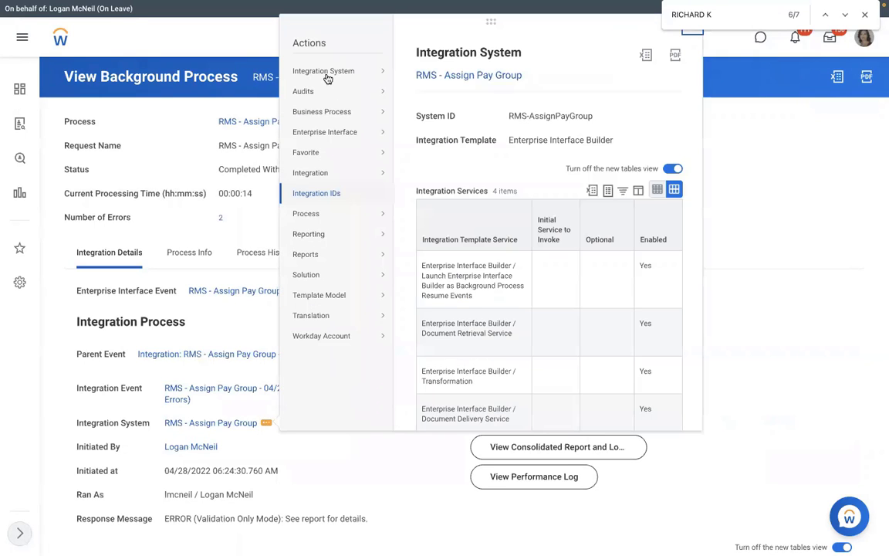
{"action": "mouse_move", "coordinate": [325, 173]}
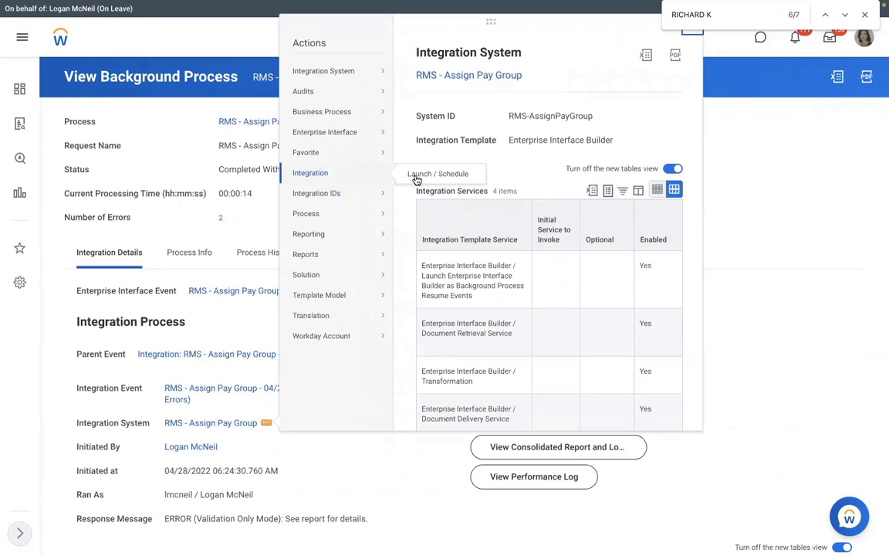
{"action": "left_click", "coordinate": [417, 176]}
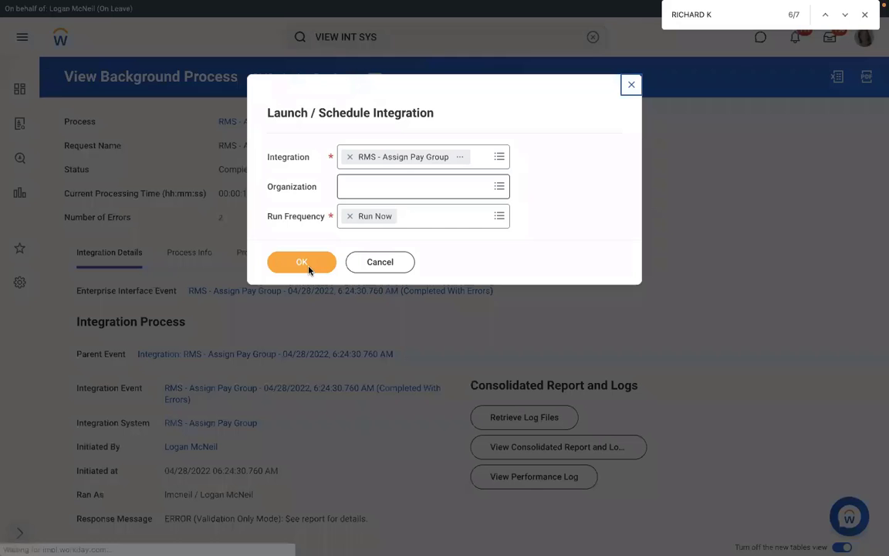
{"action": "left_click", "coordinate": [309, 265]}
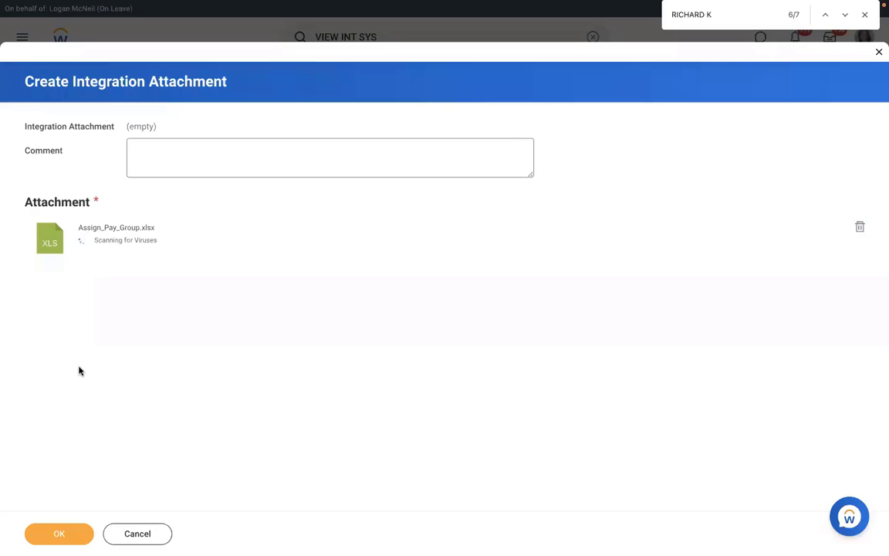
Confirm the Assign_Pay_Group.xlsx attachment and submit the rerun as Validate Only Load.
{"action": "left_click", "coordinate": [50, 535]}
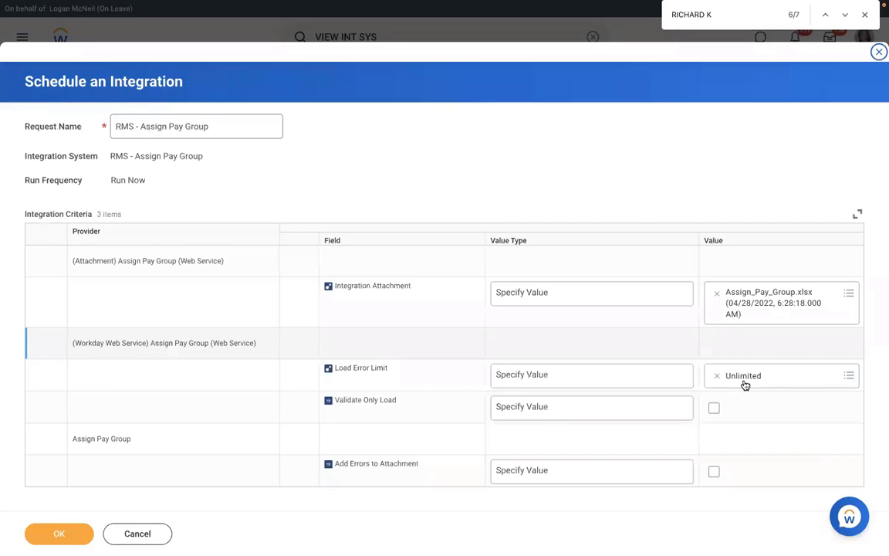
{"action": "left_click", "coordinate": [714, 408]}
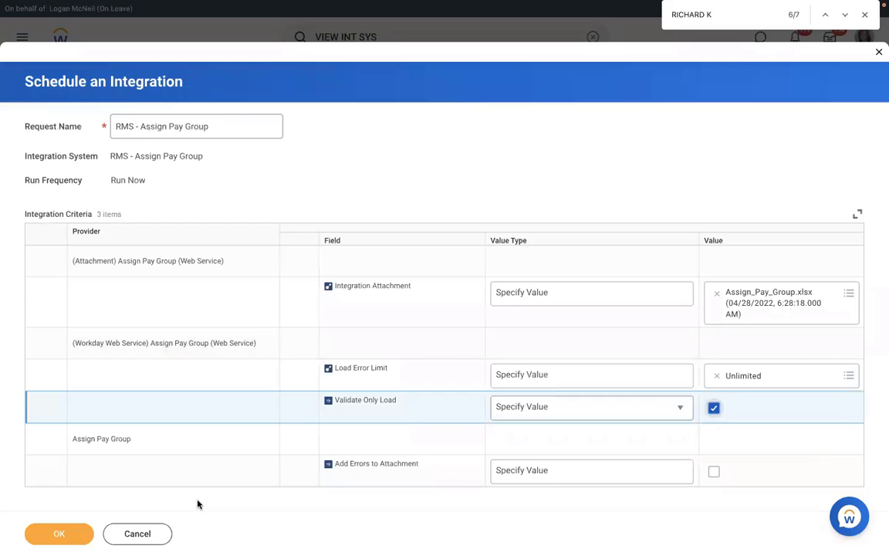
{"action": "left_click", "coordinate": [60, 534]}
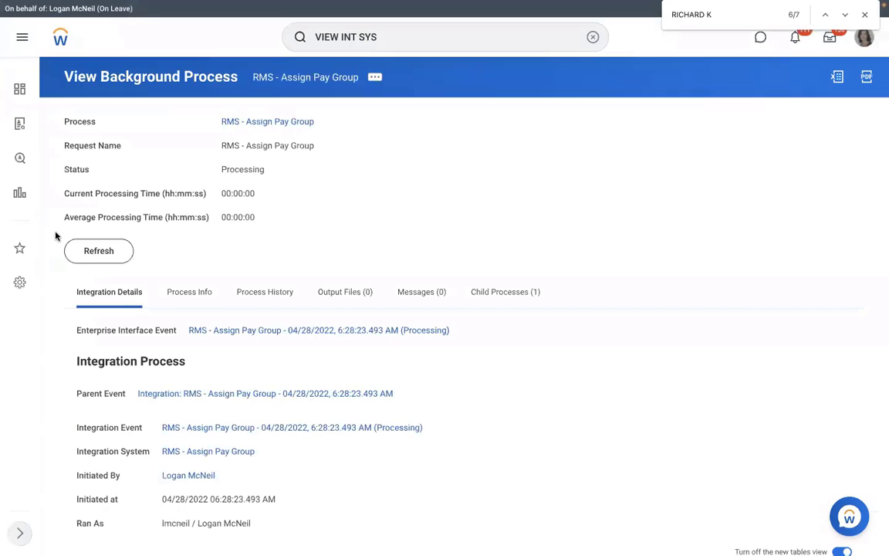
Refresh until the rerun completes with errors, then list its single error message.
{"action": "left_click", "coordinate": [81, 257]}
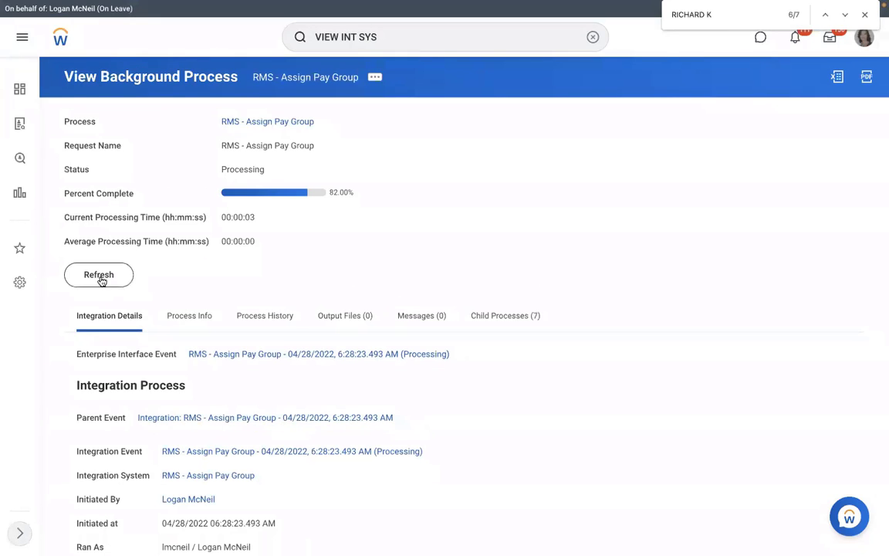
{"action": "left_click", "coordinate": [101, 281]}
{"action": "left_click", "coordinate": [108, 274]}
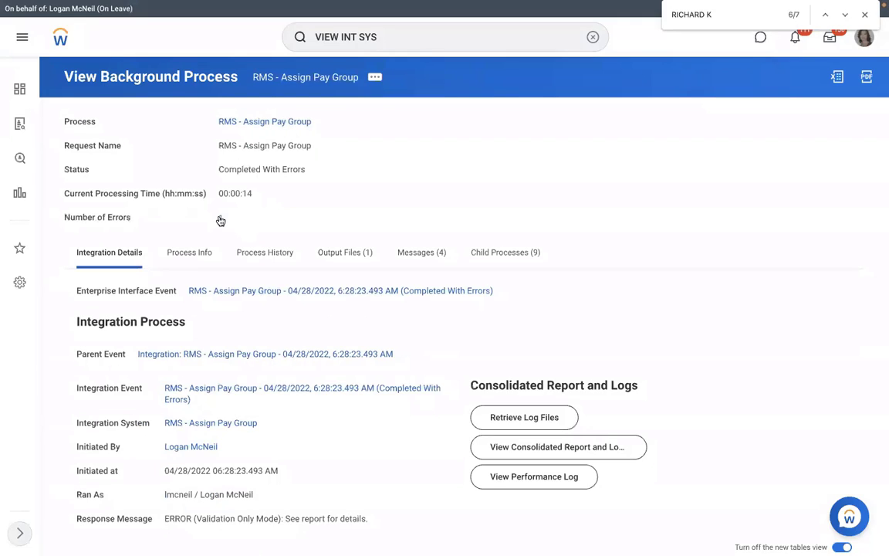
{"action": "left_click", "coordinate": [221, 219]}
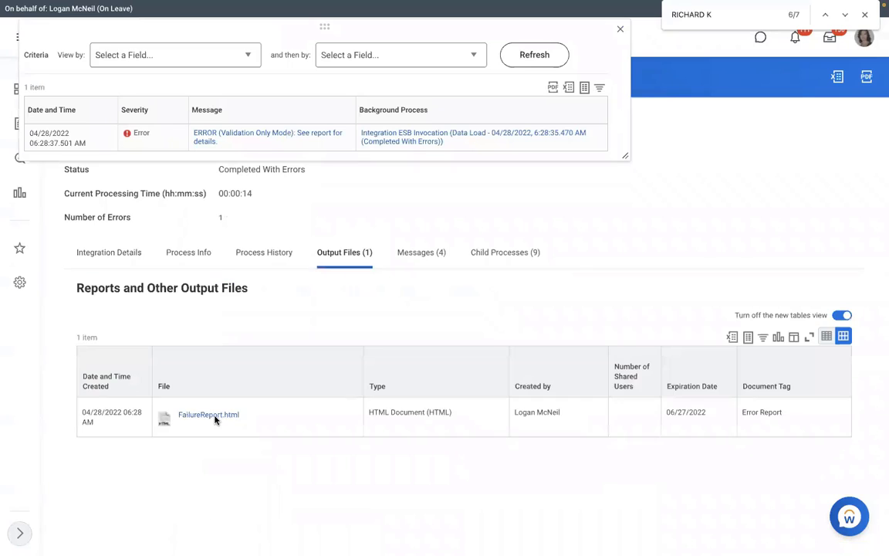
Open the rerun's FailureReport.html, highlight the invalid date 20222-01-15, and switch to Excel.
{"action": "left_click", "coordinate": [215, 417]}
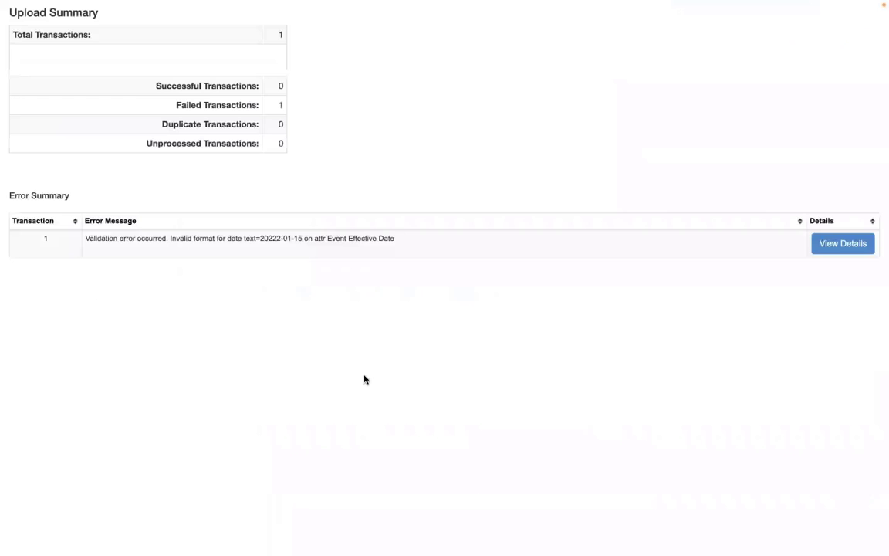
{"action": "left_click_drag", "start_coordinate": [236, 239], "coordinate": [402, 238]}
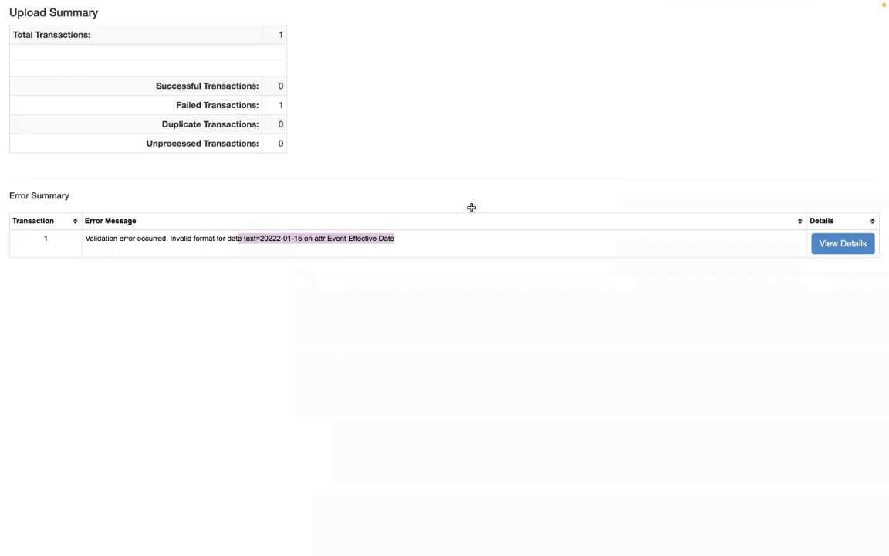
{"action": "key", "text": "ctrl+Left"}
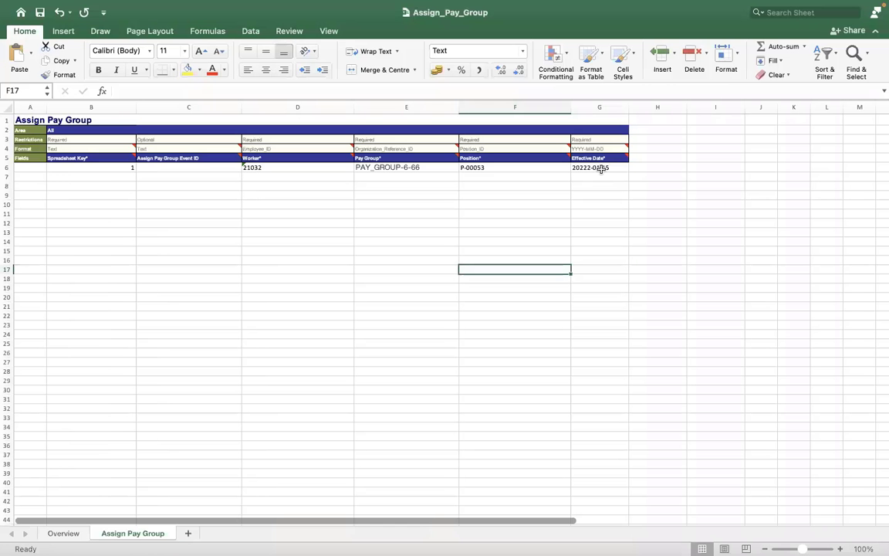
{"action": "left_click", "coordinate": [601, 169]}
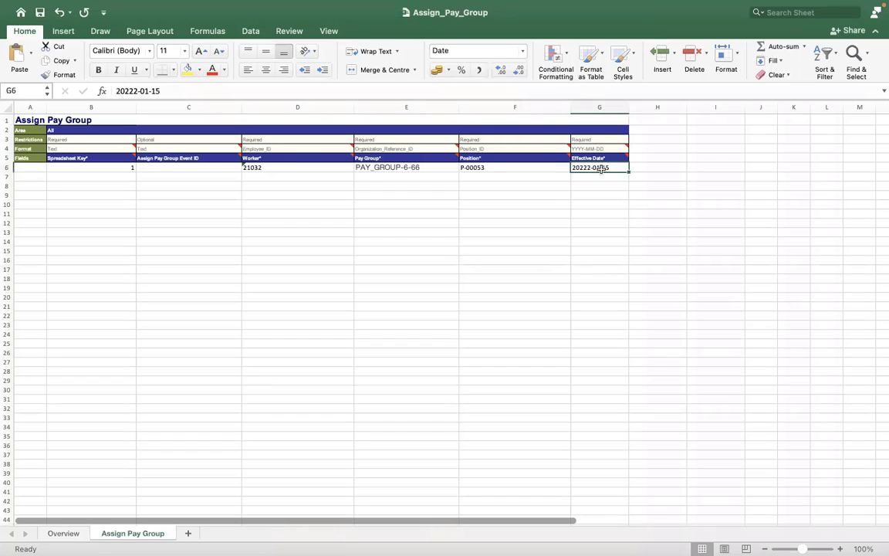
{"action": "left_click", "coordinate": [113, 91]}
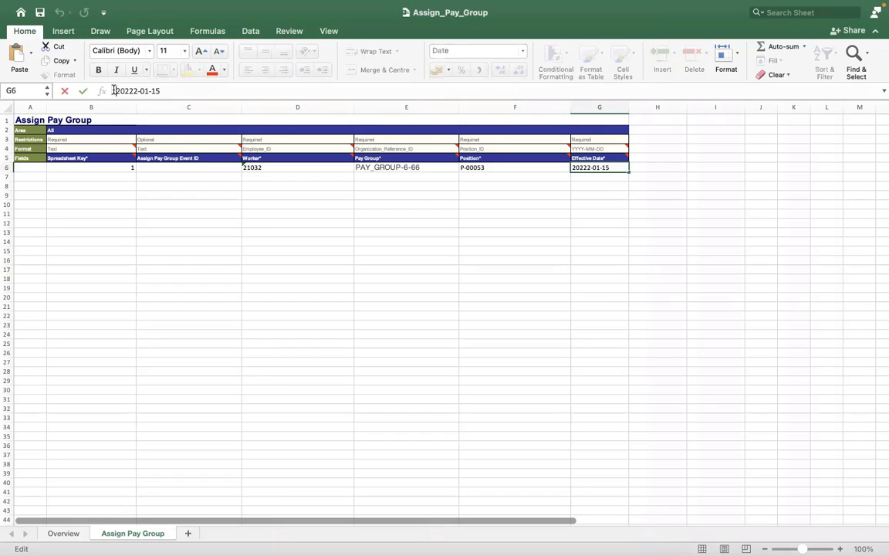
{"action": "left_click", "coordinate": [177, 189]}
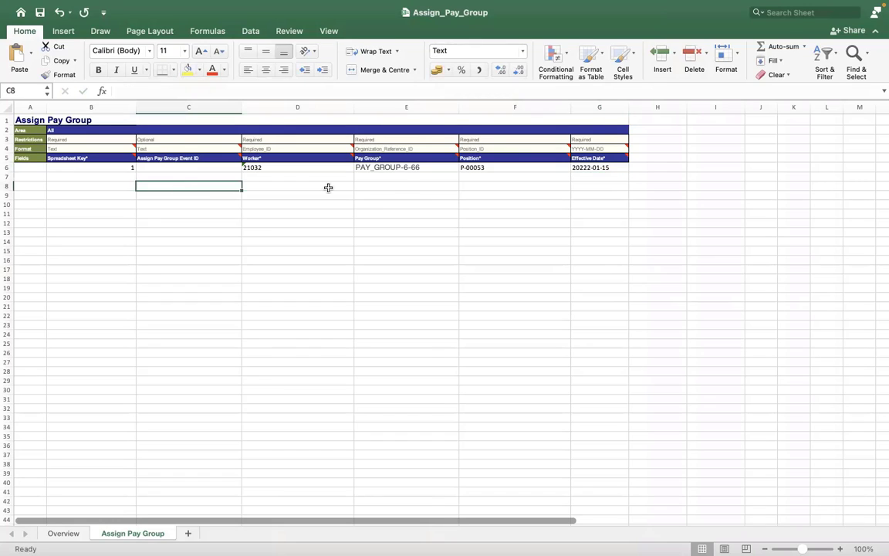
{"action": "left_click", "coordinate": [403, 185]}
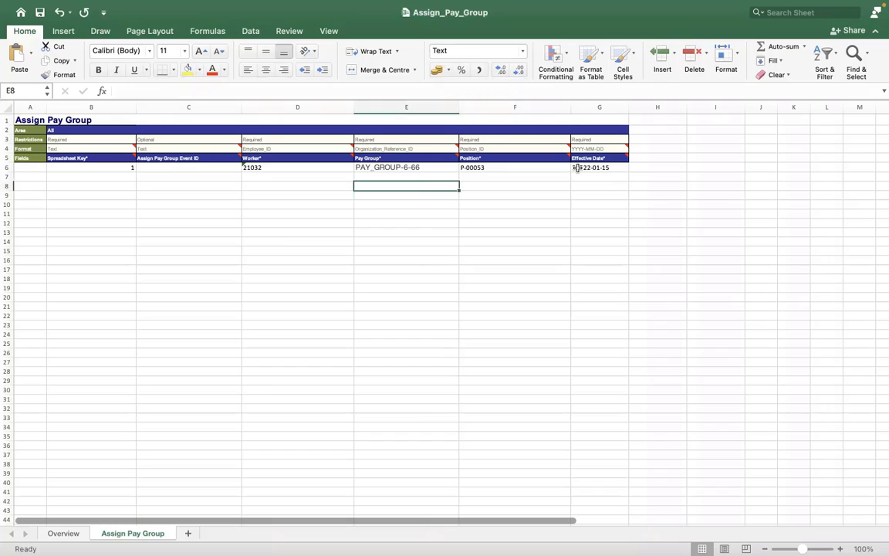
{"action": "left_click", "coordinate": [577, 167]}
{"action": "right_click", "coordinate": [579, 167]}
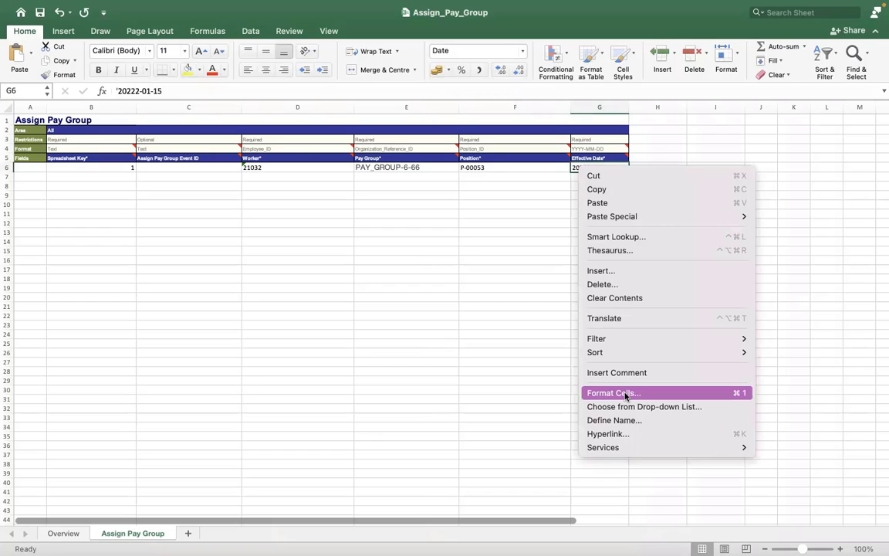
{"action": "left_click", "coordinate": [627, 394]}
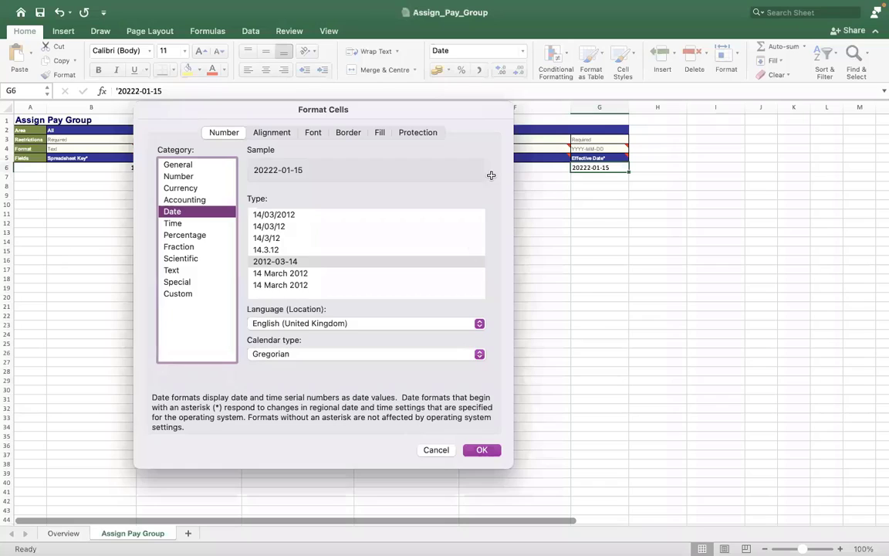
{"action": "key", "text": "Escape"}
{"action": "key", "text": "Left"}
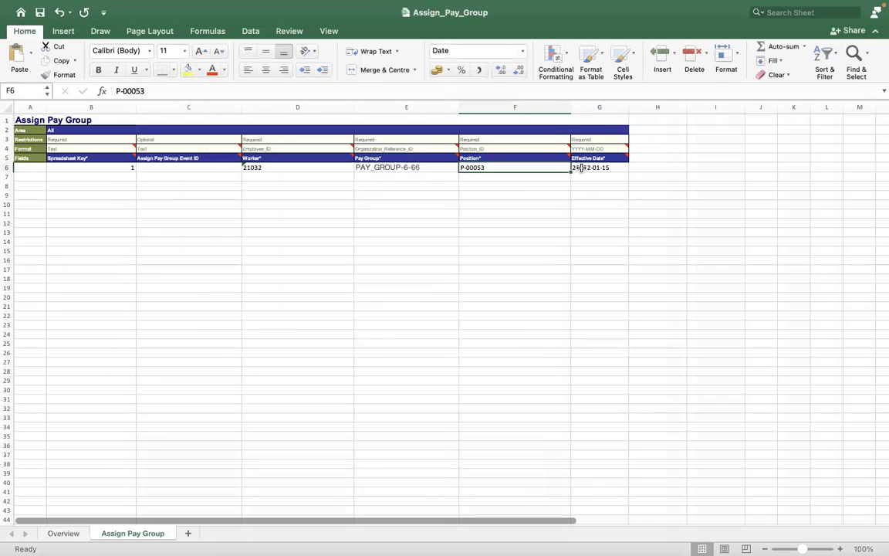
Correct the effective date in G6 from 20222-01-15 to 2022-01-15.
{"action": "left_click", "coordinate": [581, 166]}
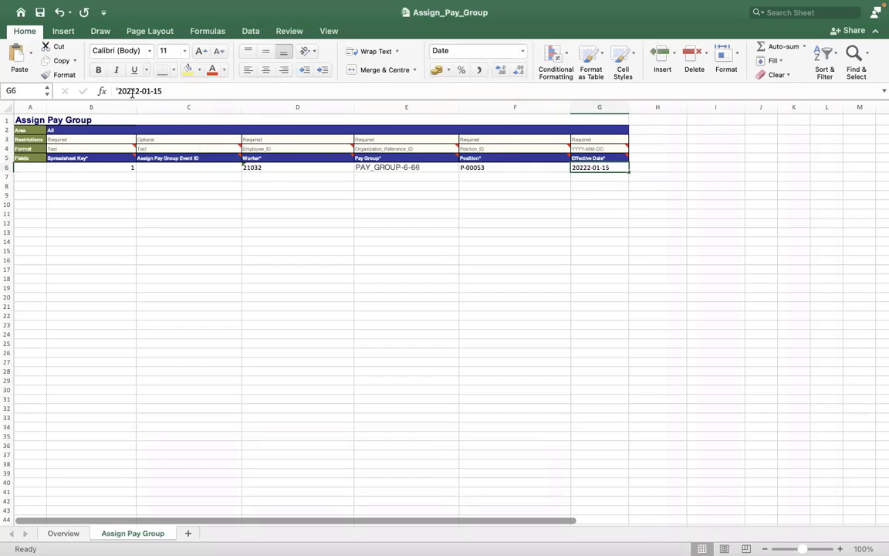
{"action": "left_click", "coordinate": [132, 92]}
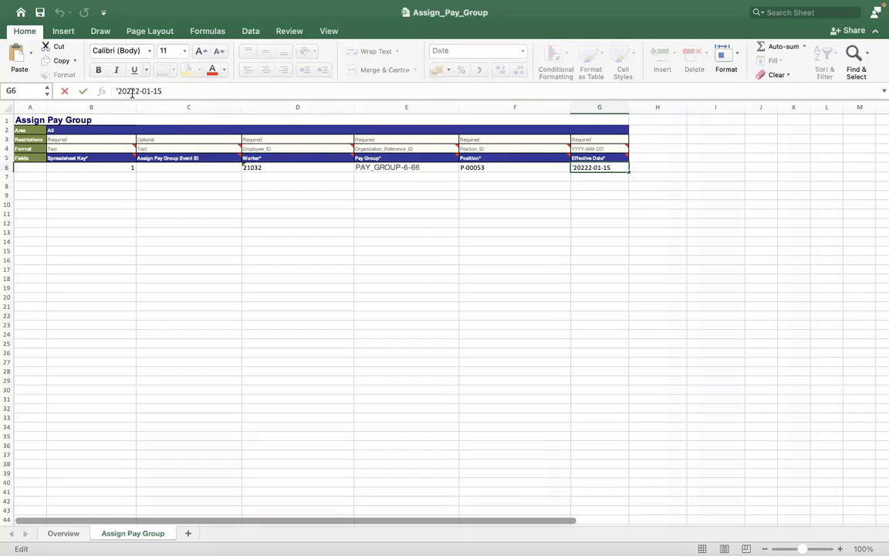
{"action": "key", "text": "BackSpace"}
{"action": "left_click", "coordinate": [218, 214]}
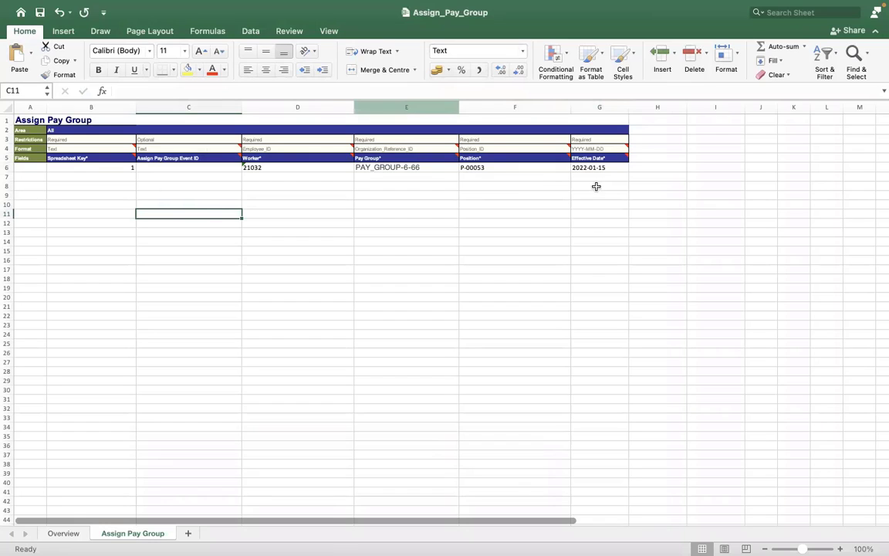
Recheck the corrected date and the row's worker and pay group values, then return to the browser.
{"action": "left_click", "coordinate": [580, 168]}
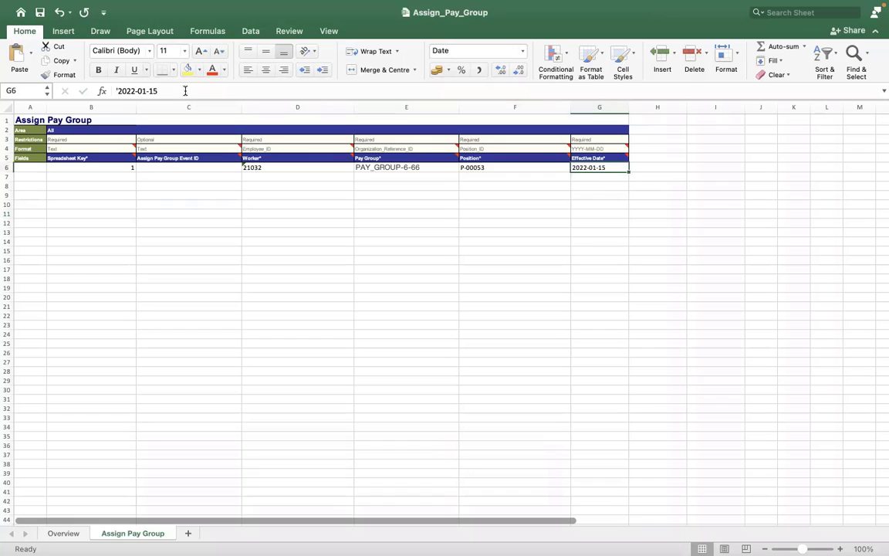
{"action": "left_click", "coordinate": [185, 90]}
{"action": "left_click", "coordinate": [232, 248]}
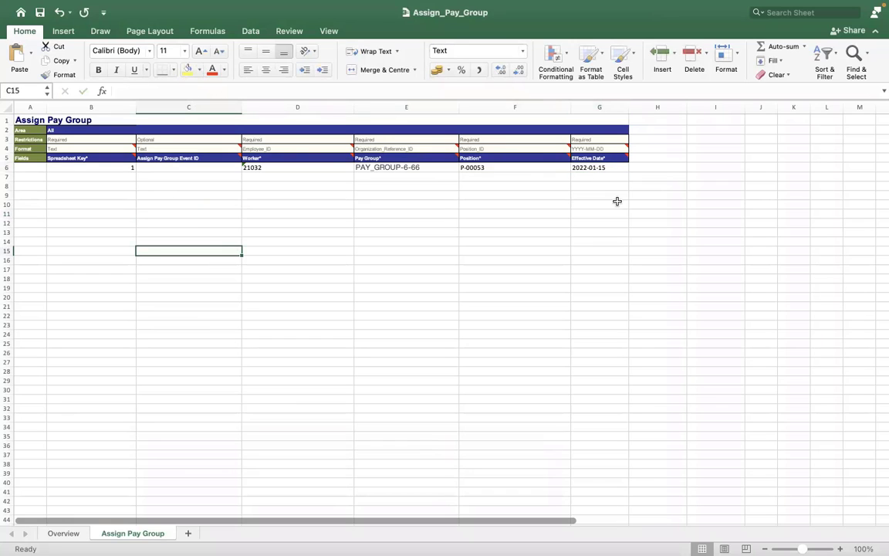
{"action": "left_click", "coordinate": [584, 170]}
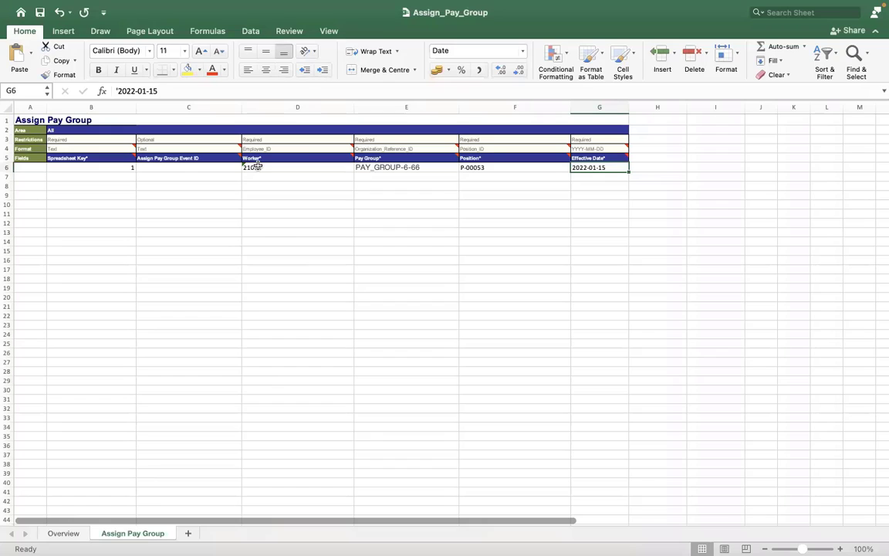
{"action": "left_click", "coordinate": [267, 167]}
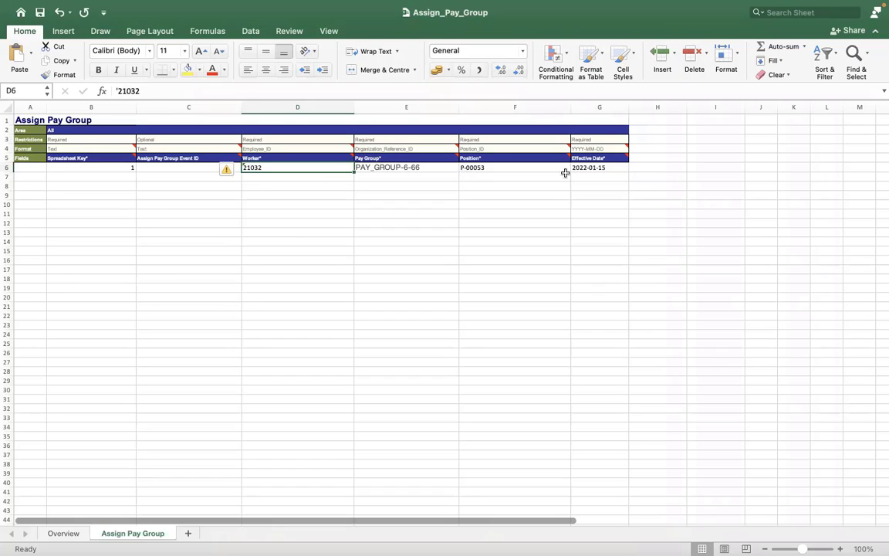
{"action": "key", "text": "Right"}
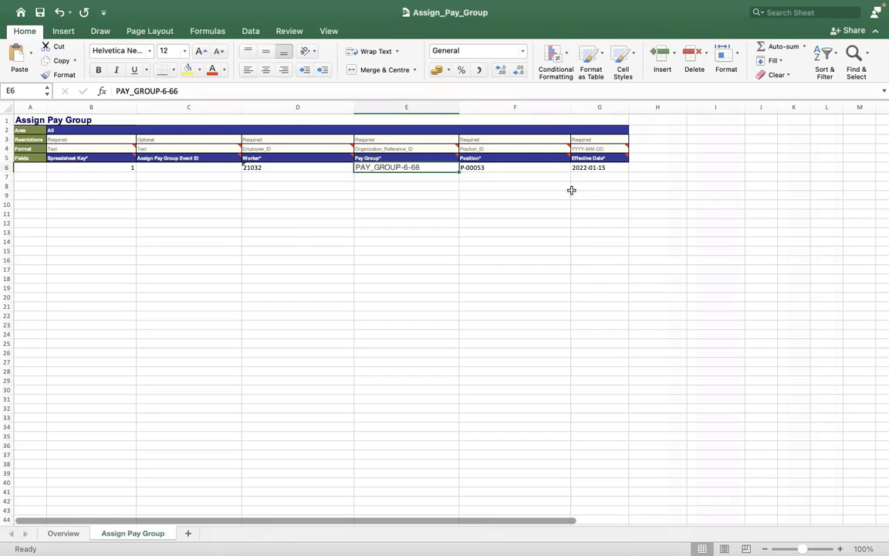
{"action": "left_click", "coordinate": [569, 193]}
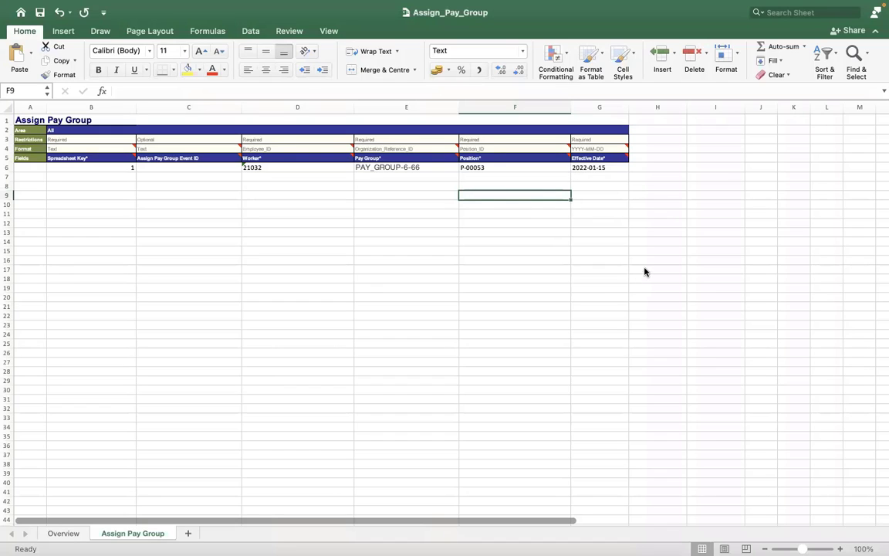
{"action": "key", "text": "ctrl+Right"}
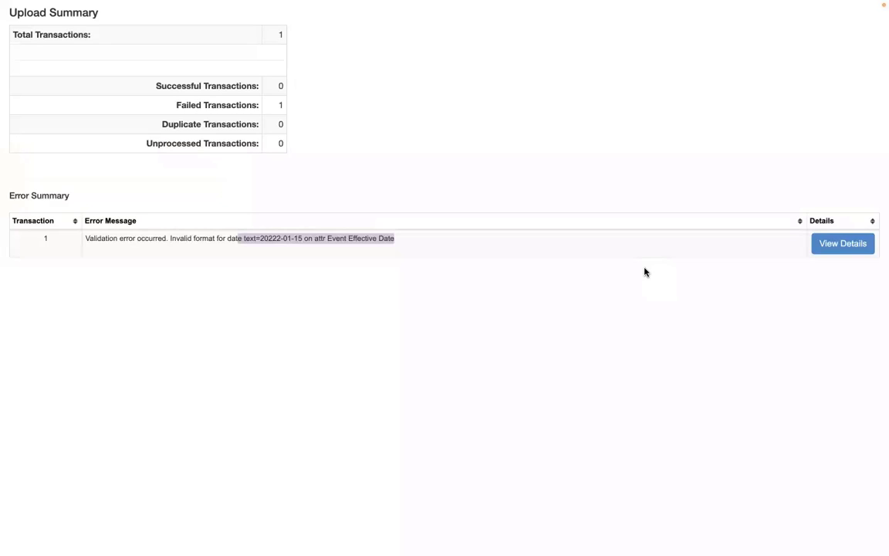
Close the error popup and open the integration system's actions from Integration Details.
{"action": "key", "text": "ctrl+Right"}
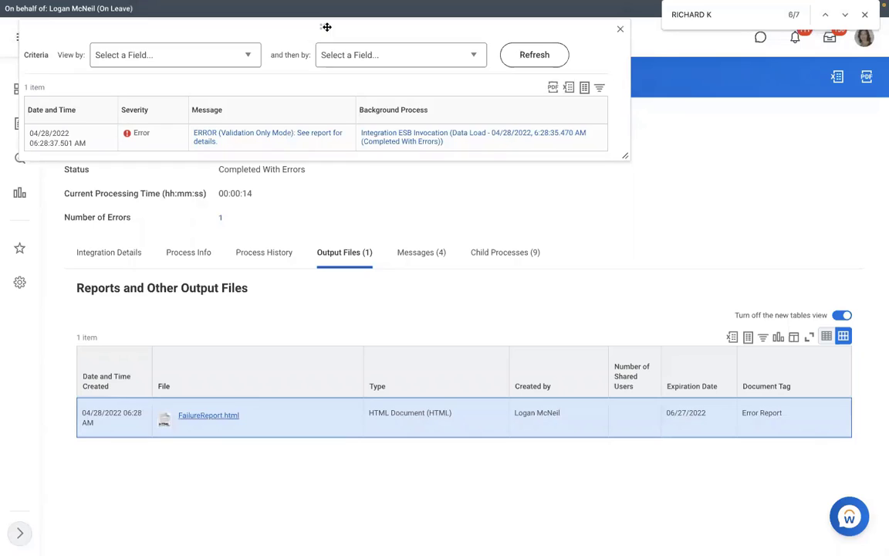
{"action": "left_click_drag", "start_coordinate": [326, 27], "coordinate": [401, 128]}
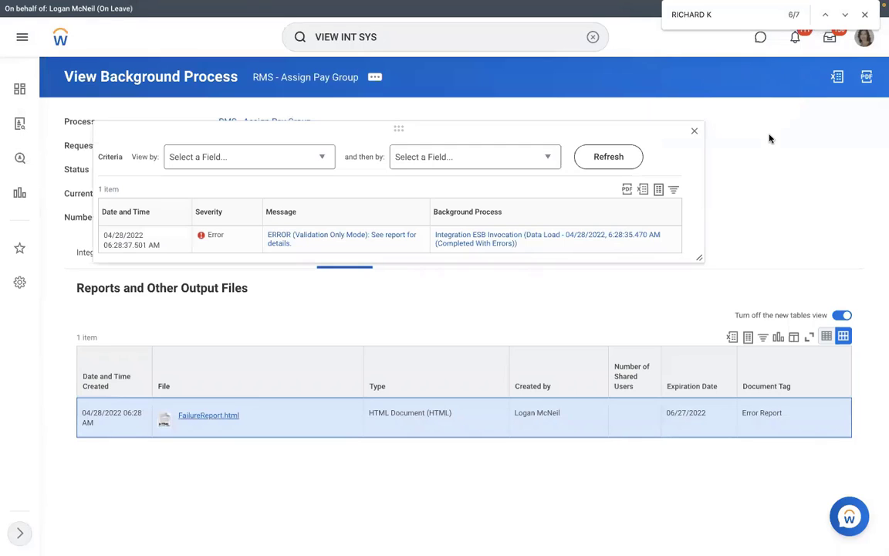
{"action": "left_click", "coordinate": [695, 133]}
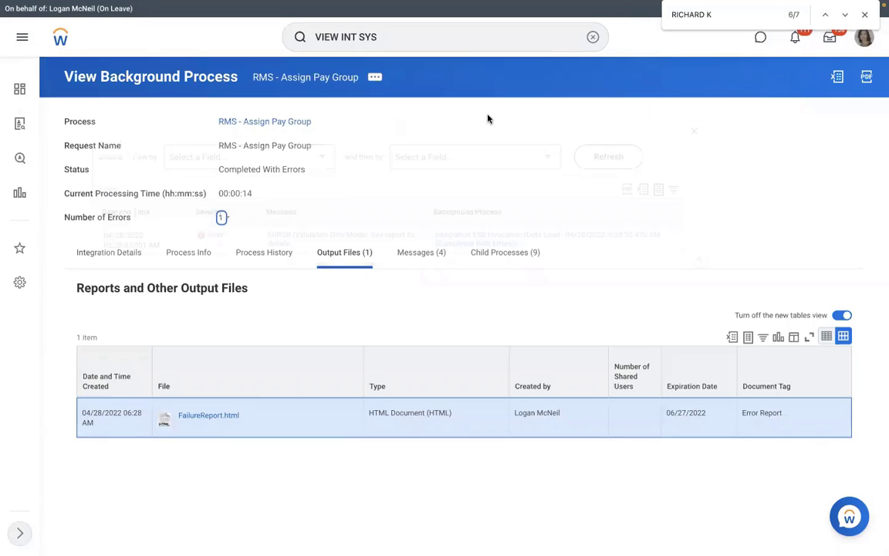
{"action": "left_click", "coordinate": [136, 255]}
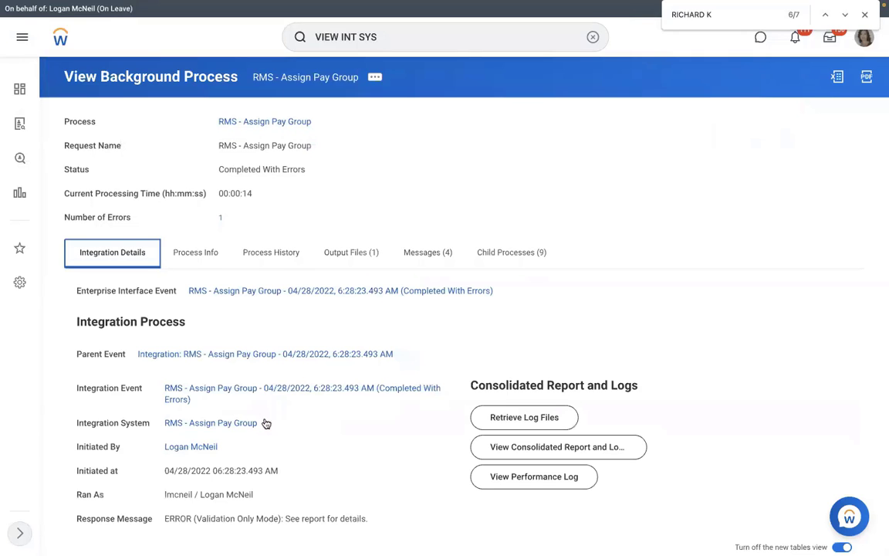
{"action": "left_click", "coordinate": [267, 423]}
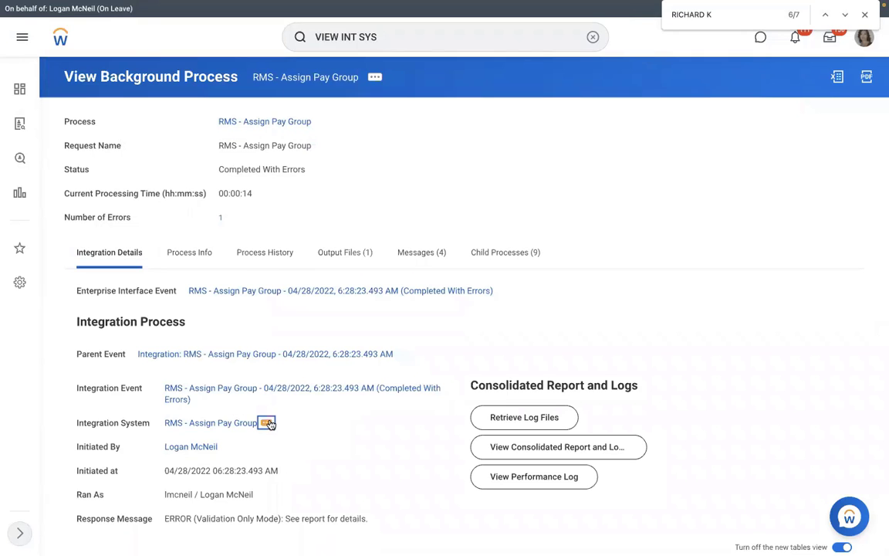
{"action": "left_click", "coordinate": [268, 424]}
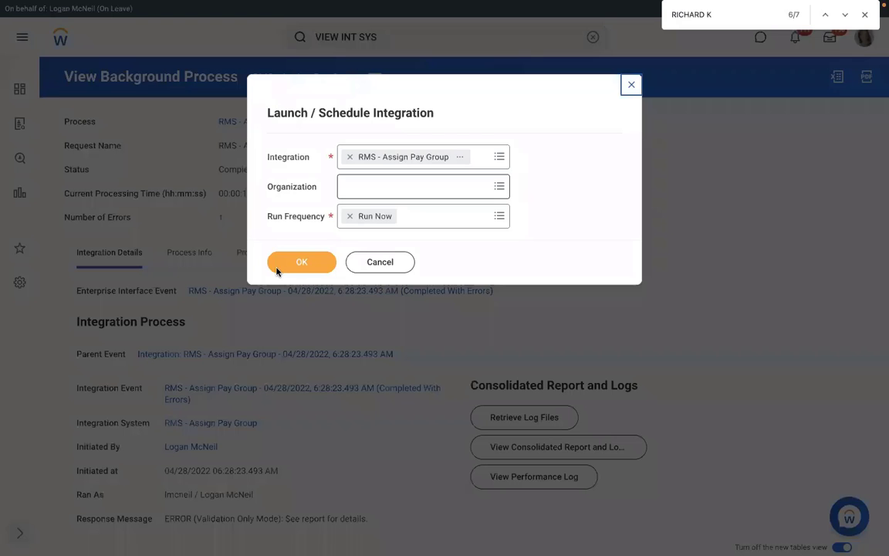
Launch the integration now with a new attachment and include errors in the attachment.
{"action": "left_click", "coordinate": [282, 266]}
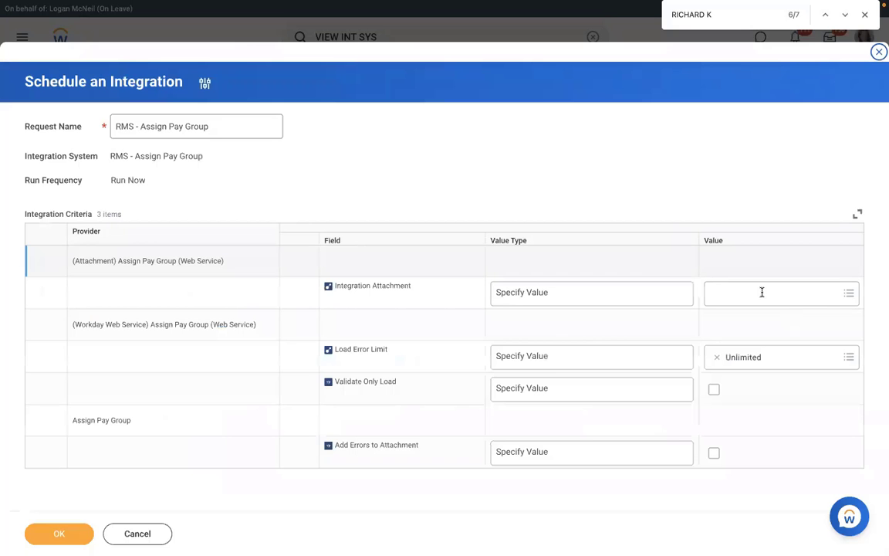
{"action": "left_click", "coordinate": [761, 286]}
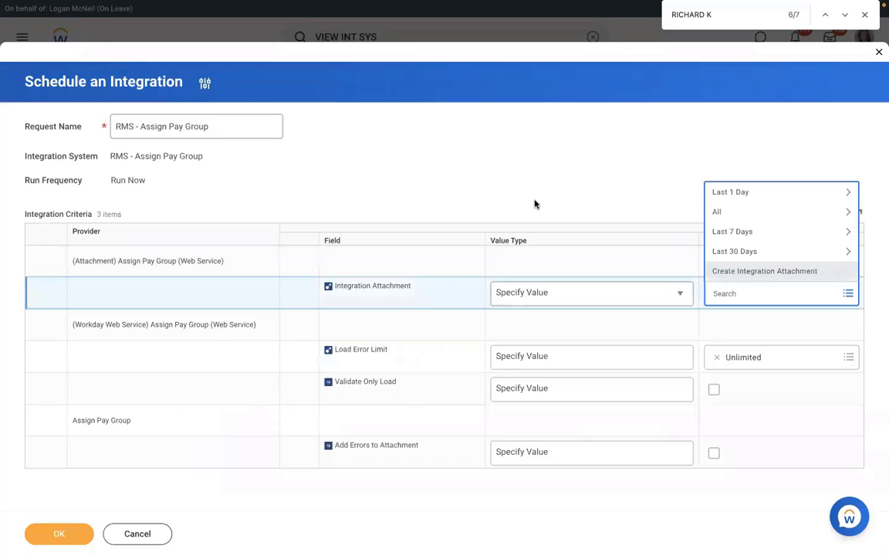
{"action": "key", "text": "Escape"}
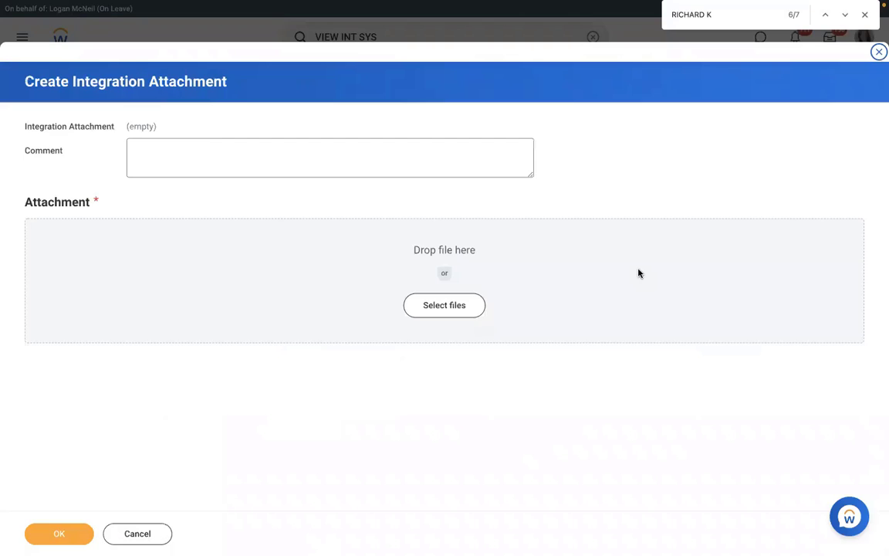
{"action": "left_click", "coordinate": [57, 536]}
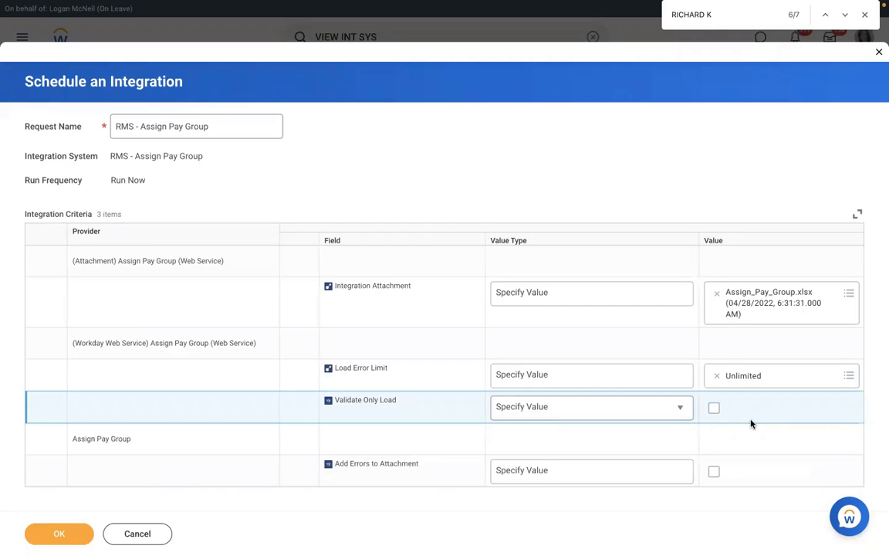
{"action": "left_click", "coordinate": [713, 470]}
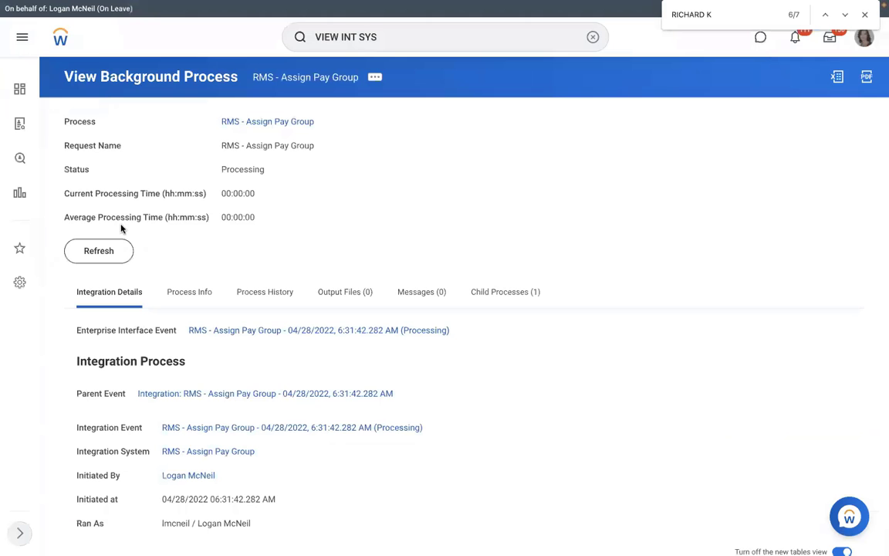
Refresh the RMS - Assign Pay Group process until it shows Completed, then highlight that status.
{"action": "left_click", "coordinate": [98, 251]}
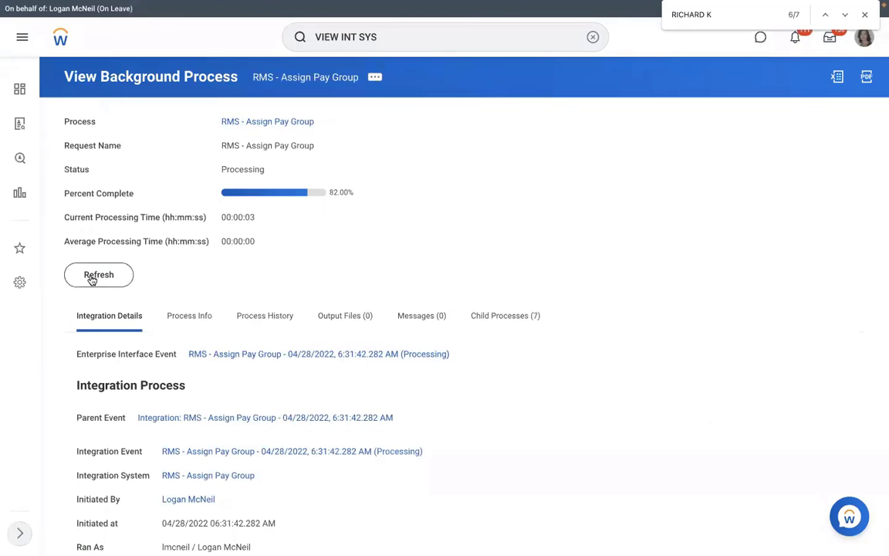
{"action": "left_click", "coordinate": [91, 278]}
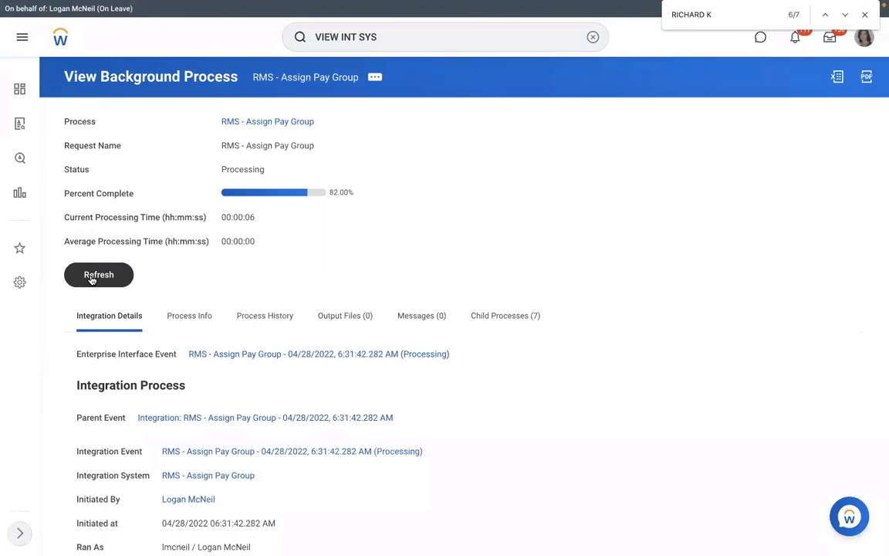
{"action": "left_click", "coordinate": [91, 278]}
{"action": "left_click", "coordinate": [91, 278]}
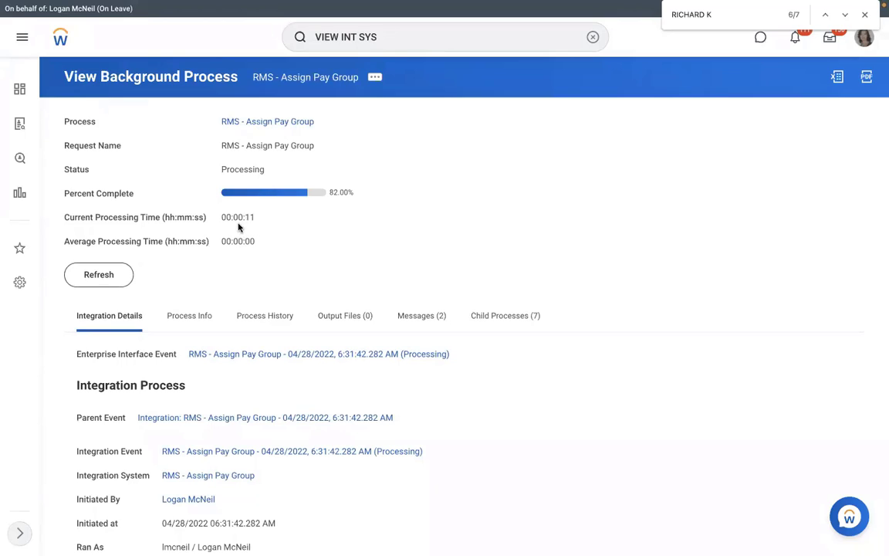
{"action": "left_click", "coordinate": [94, 277]}
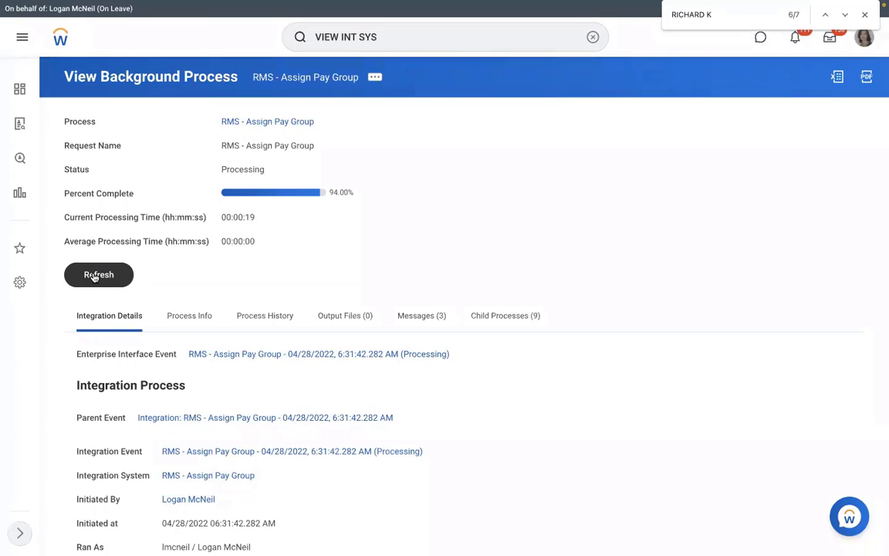
{"action": "left_click", "coordinate": [95, 277]}
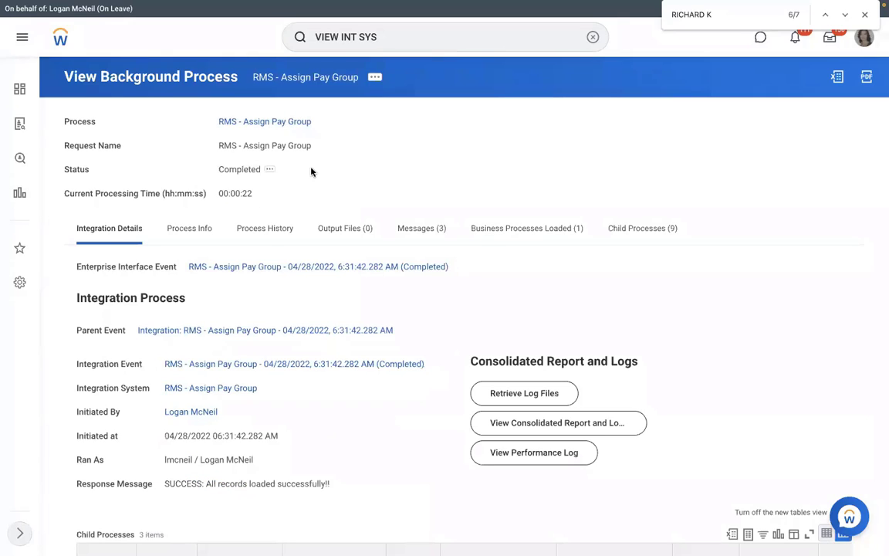
{"action": "left_click_drag", "start_coordinate": [219, 169], "coordinate": [261, 169]}
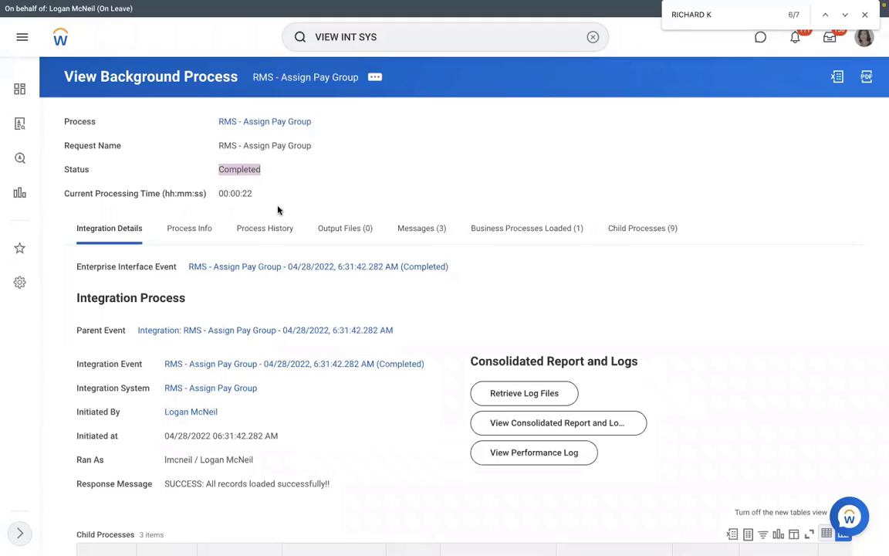
{"action": "left_click", "coordinate": [188, 234]}
{"action": "left_click", "coordinate": [108, 227]}
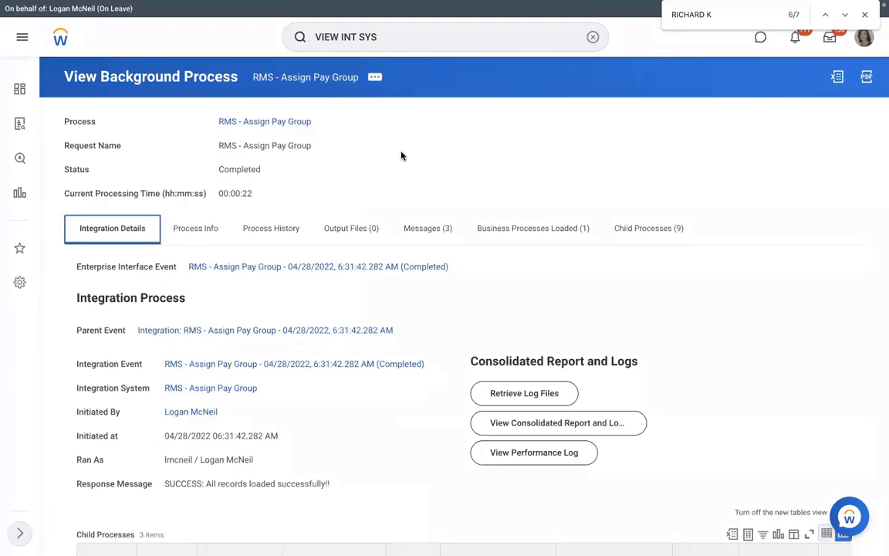
{"action": "scroll", "coordinate": [400, 156], "scroll_direction": "down", "scroll_amount": 1}
{"action": "scroll", "coordinate": [401, 155], "scroll_direction": "down", "scroll_amount": 1}
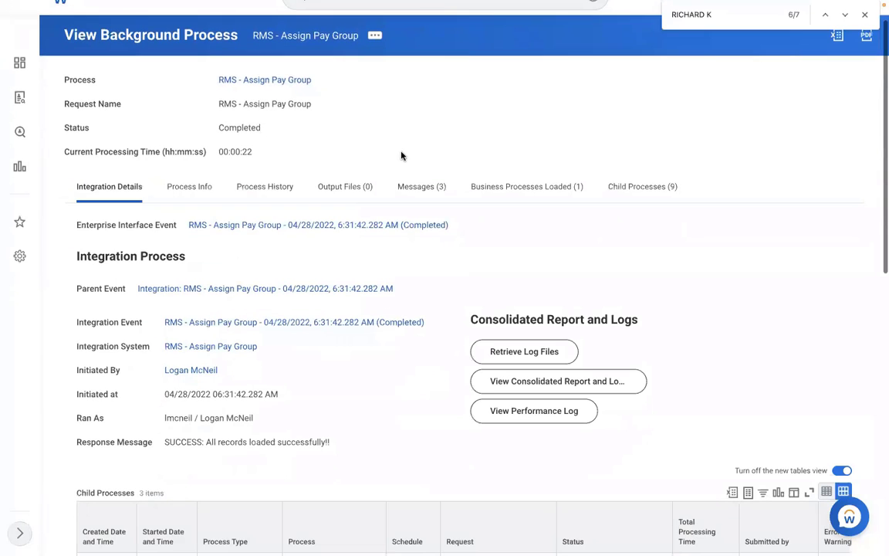
{"action": "scroll", "coordinate": [393, 164], "scroll_direction": "down", "scroll_amount": 4}
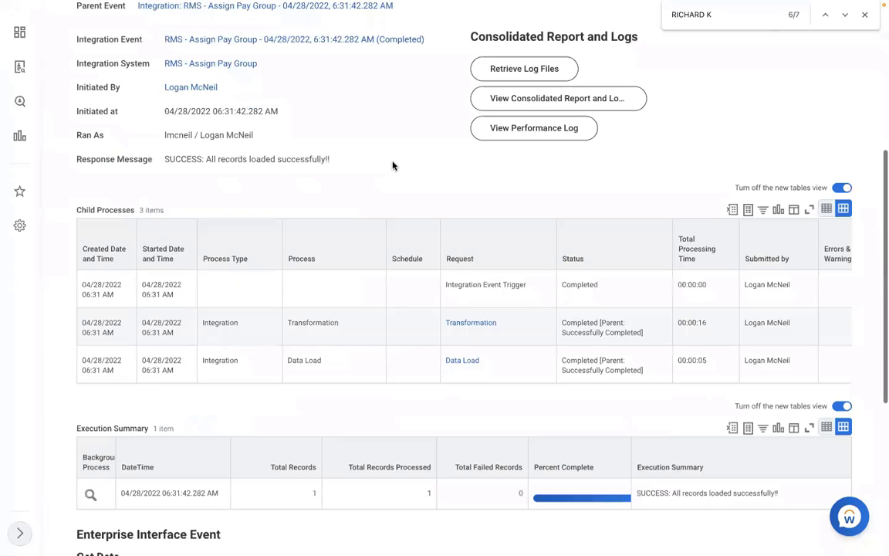
{"action": "scroll", "coordinate": [282, 282], "scroll_direction": "down", "scroll_amount": 3}
{"action": "left_click", "coordinate": [283, 278]}
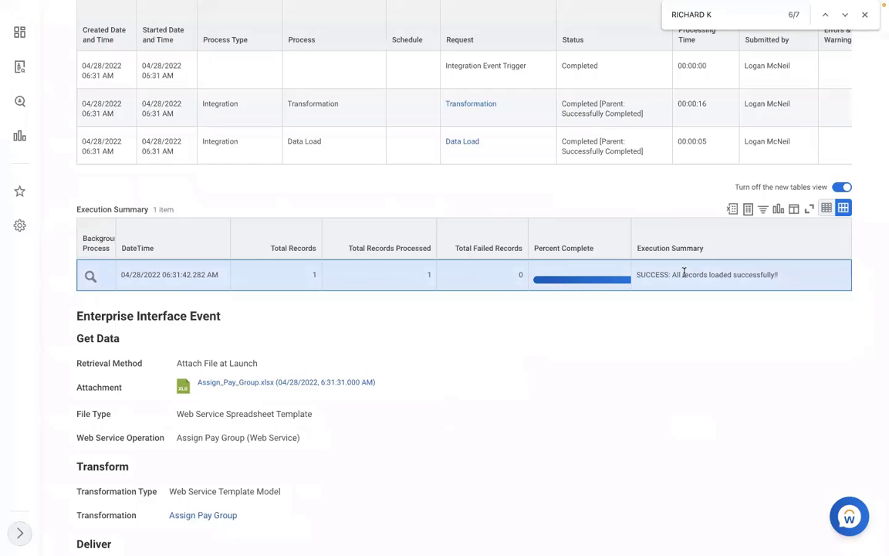
{"action": "triple_click", "coordinate": [657, 279]}
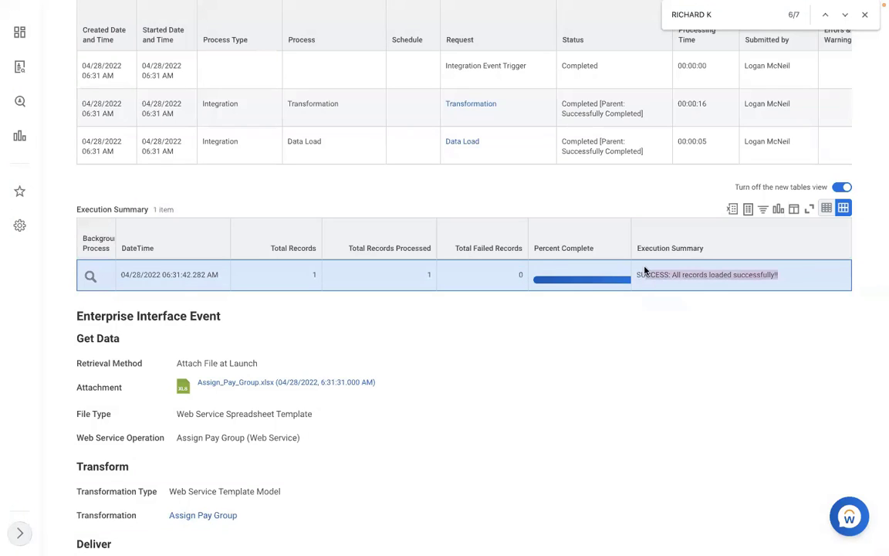
{"action": "left_click", "coordinate": [782, 279]}
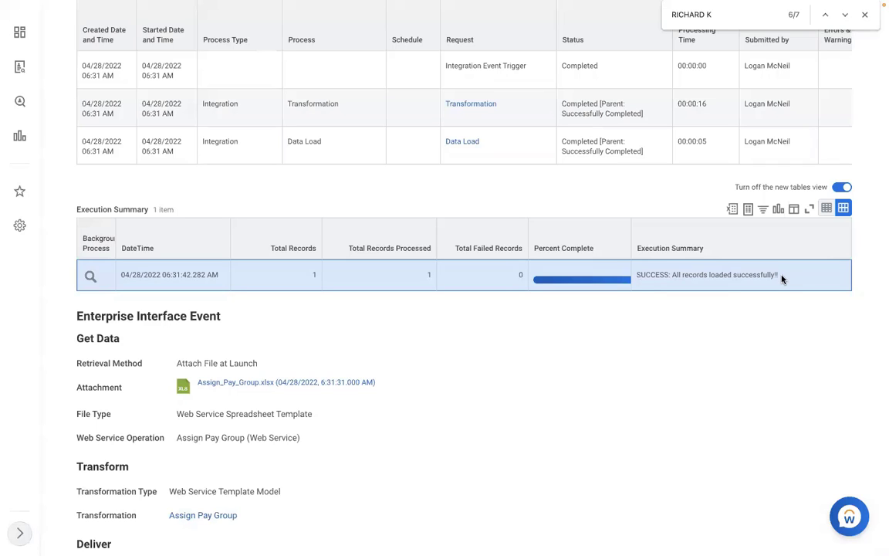
{"action": "scroll", "coordinate": [782, 279], "scroll_direction": "up", "scroll_amount": 3}
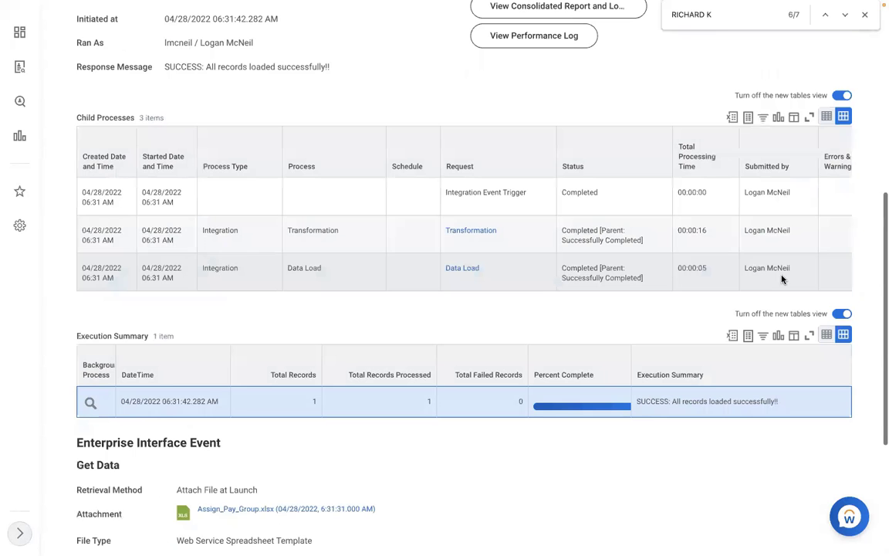
{"action": "scroll", "coordinate": [782, 279], "scroll_direction": "up", "scroll_amount": 7}
{"action": "scroll", "coordinate": [602, 61], "scroll_direction": "up", "scroll_amount": 3}
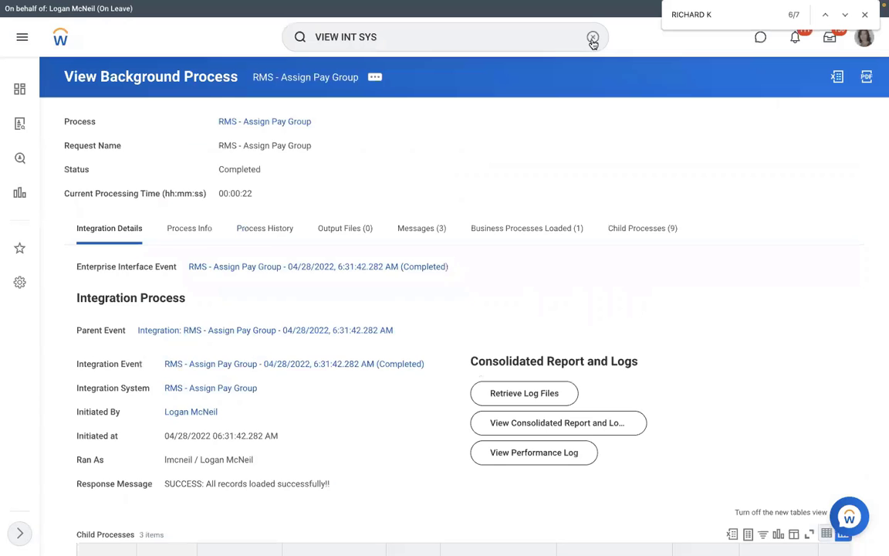
Run View Pay Group for the RMS - Monthly PYG pay group.
{"action": "left_click", "coordinate": [592, 39]}
{"action": "type", "text": "V"}
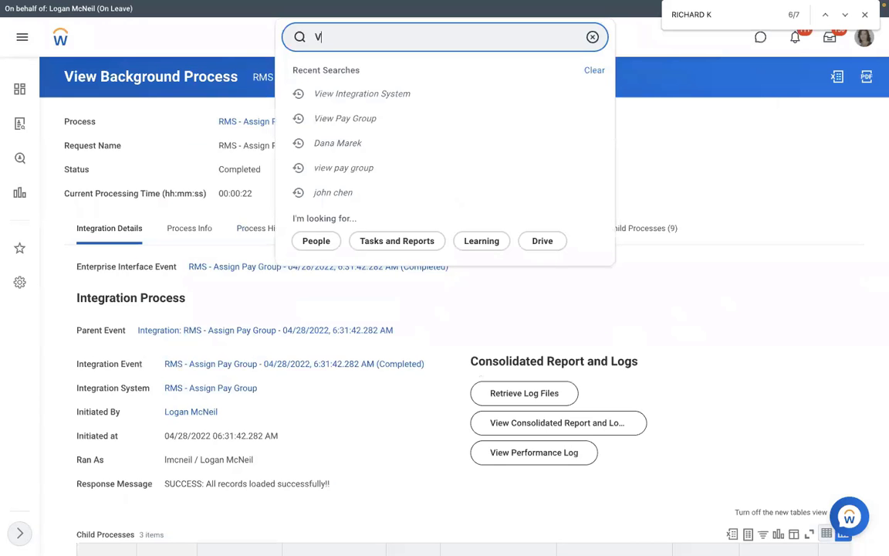
{"action": "type", "text": "IEW PAY GROUP"}
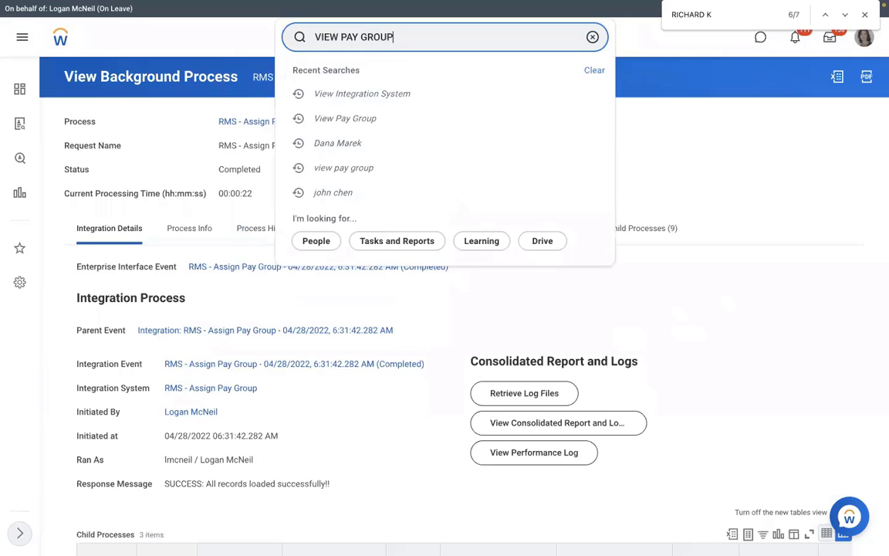
{"action": "left_click", "coordinate": [416, 77]}
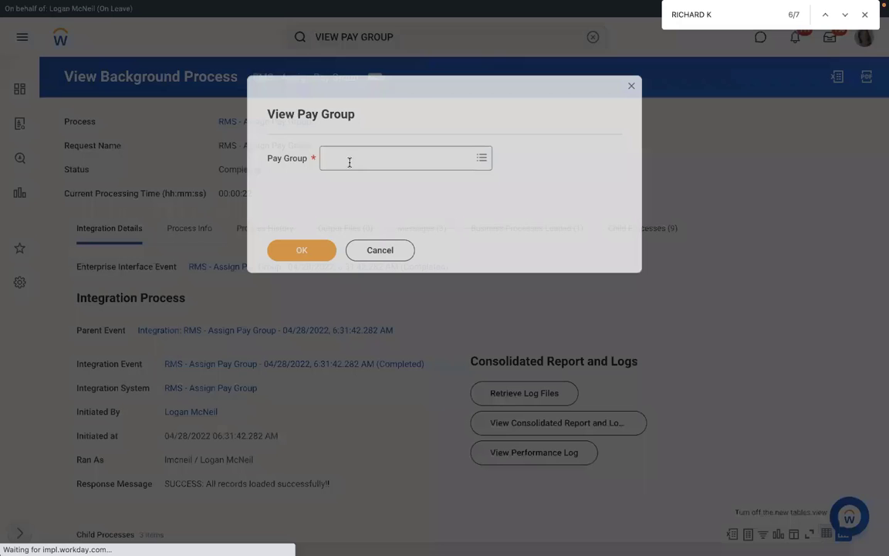
{"action": "left_click", "coordinate": [350, 163]}
{"action": "type", "text": "R"}
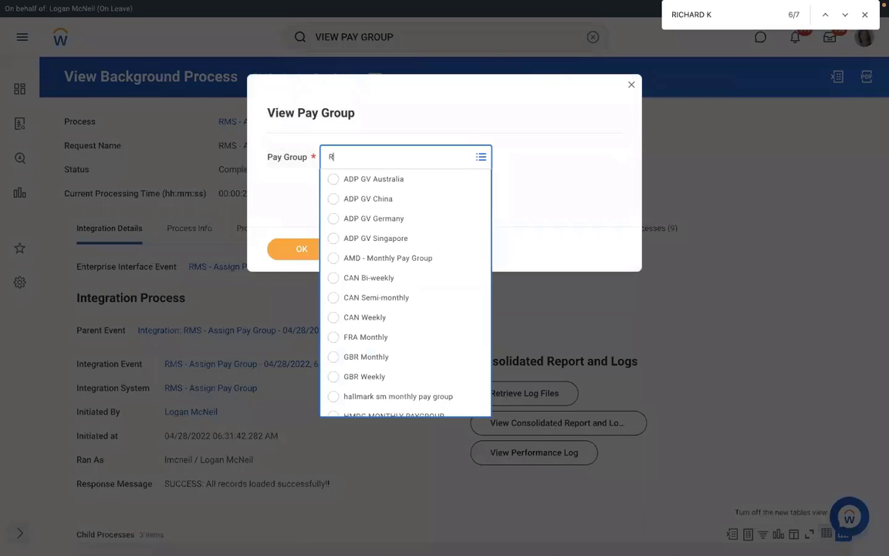
{"action": "type", "text": "B"}
{"action": "key", "text": "BackSpace"}
{"action": "type", "text": "MS"}
{"action": "key", "text": "Return"}
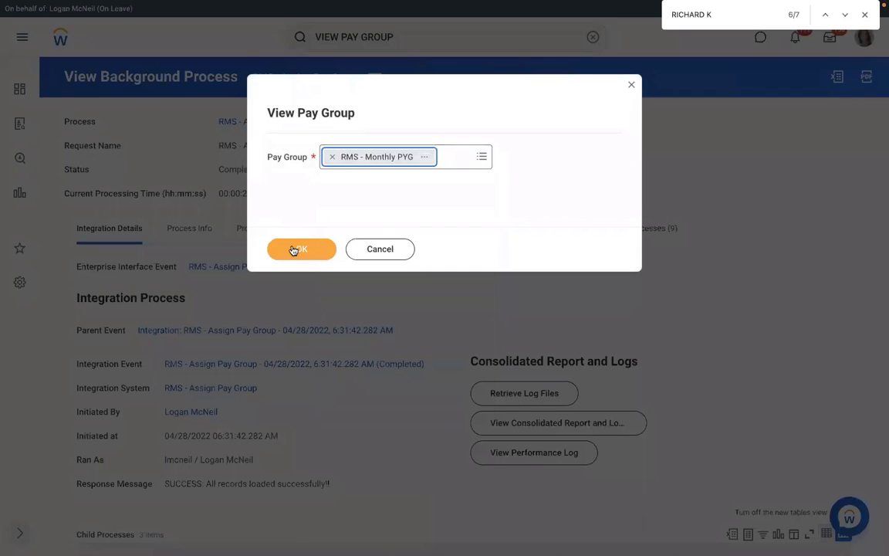
{"action": "left_click", "coordinate": [293, 250]}
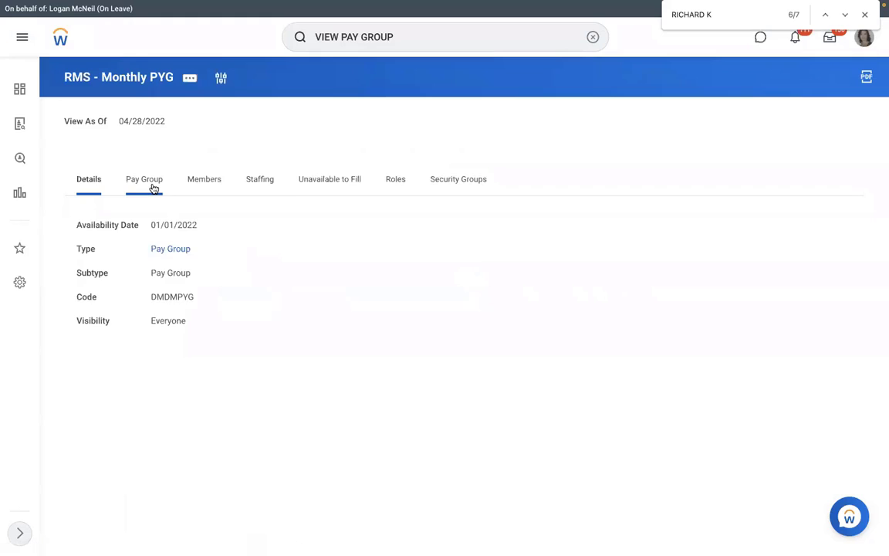
List the pay group's four members, then switch to the Excel workbook and Word document.
{"action": "left_click", "coordinate": [202, 184]}
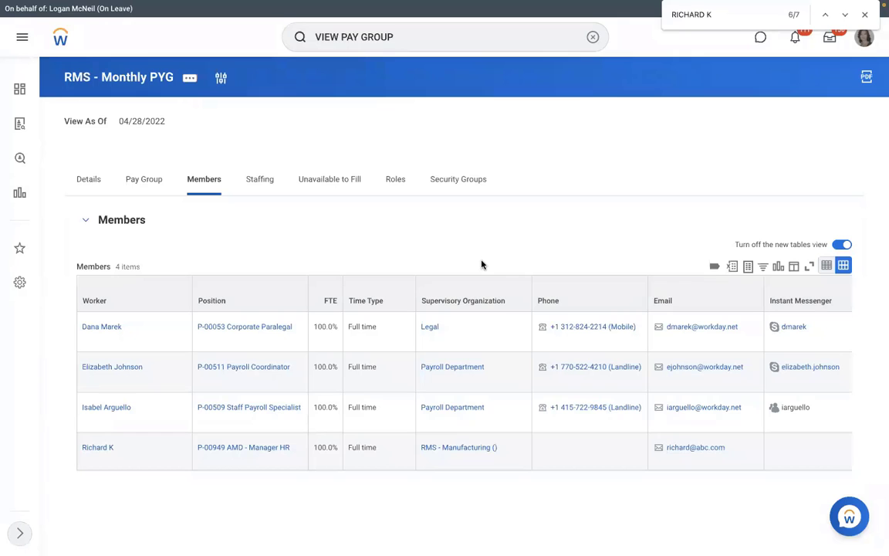
{"action": "key", "text": "ctrl+Left"}
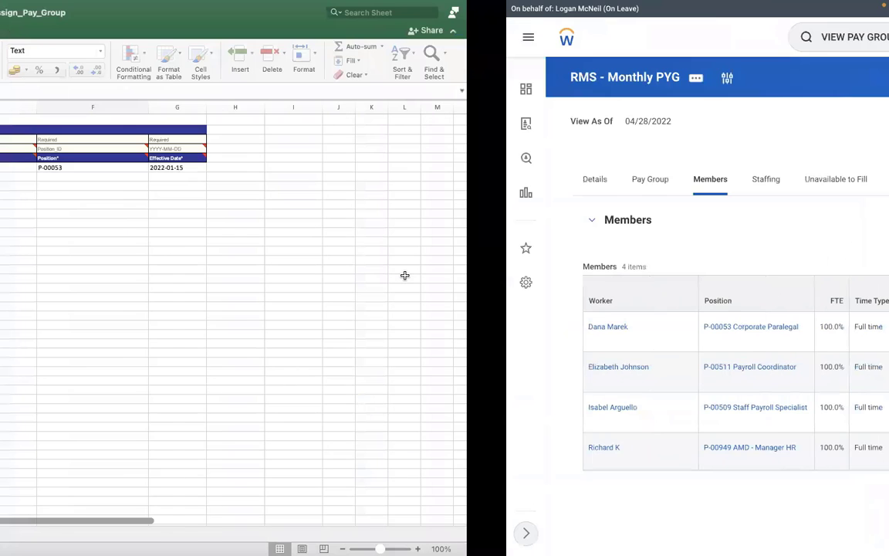
{"action": "key", "text": "ctrl+Right"}
{"action": "key", "text": "ctrl+Right"}
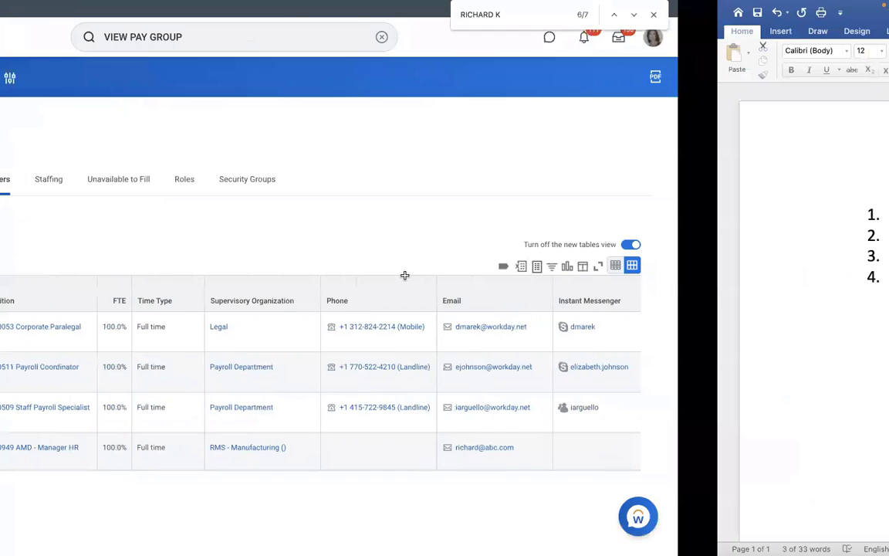